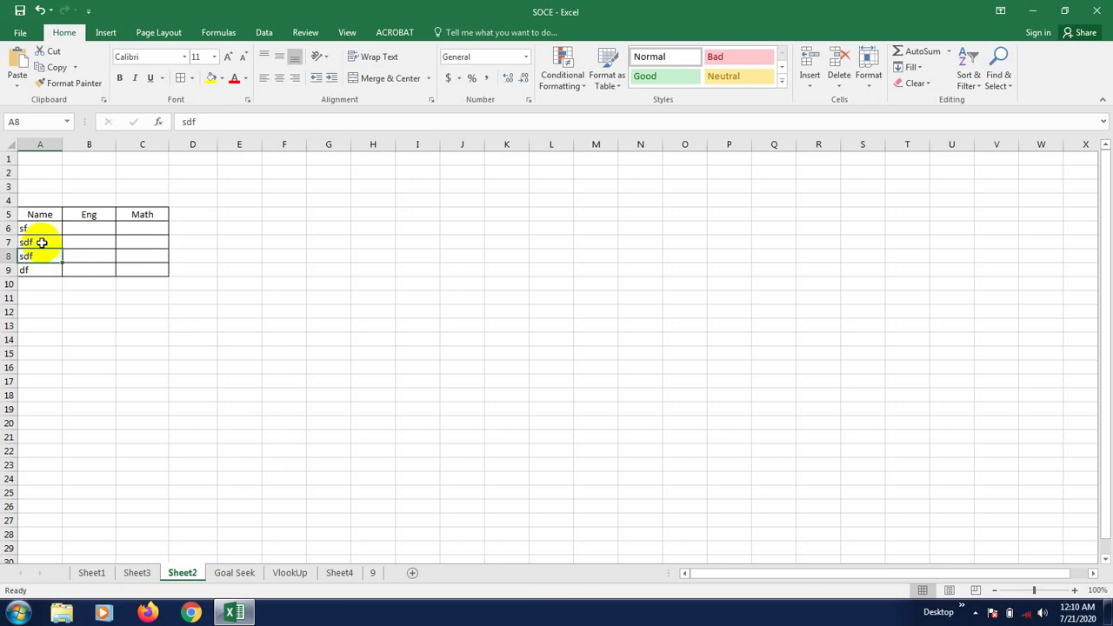
- Replace the four entries in the Name column, A6 to A9, with A, B, C and D
{"action": "left_click", "coordinate": [39, 229]}
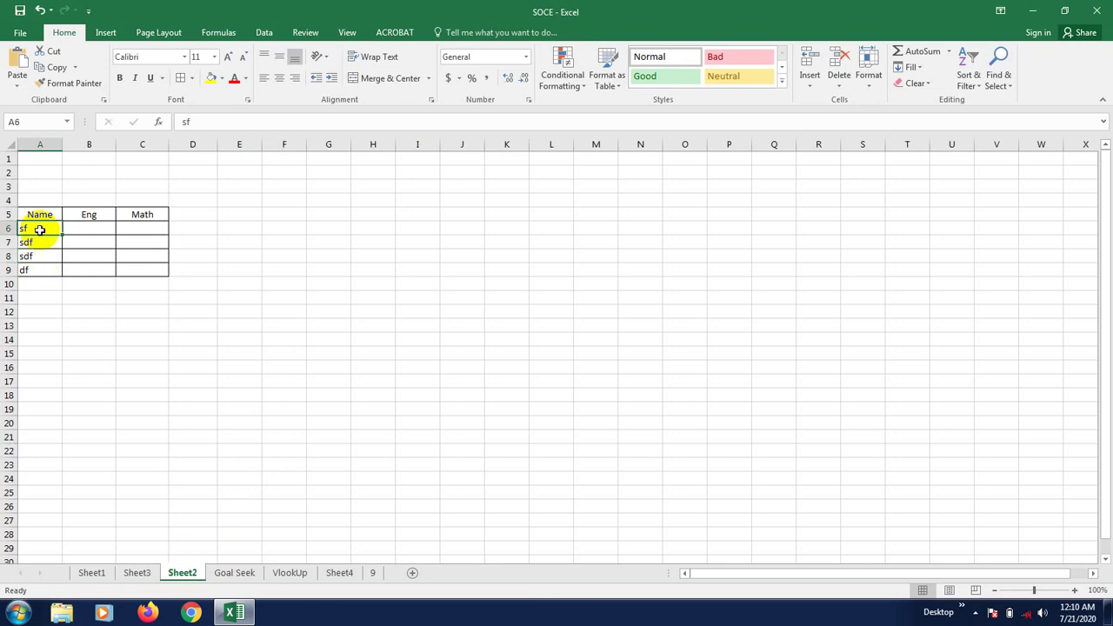
{"action": "type", "text": "A"}
{"action": "left_click", "coordinate": [55, 242]}
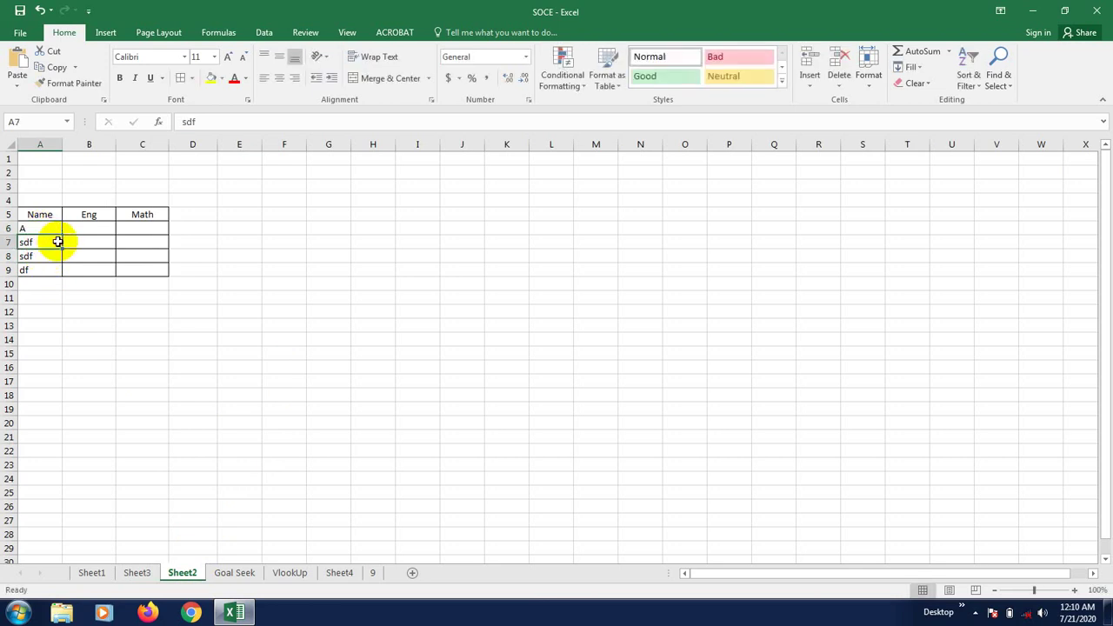
{"action": "type", "text": "B"}
{"action": "left_click", "coordinate": [44, 255]}
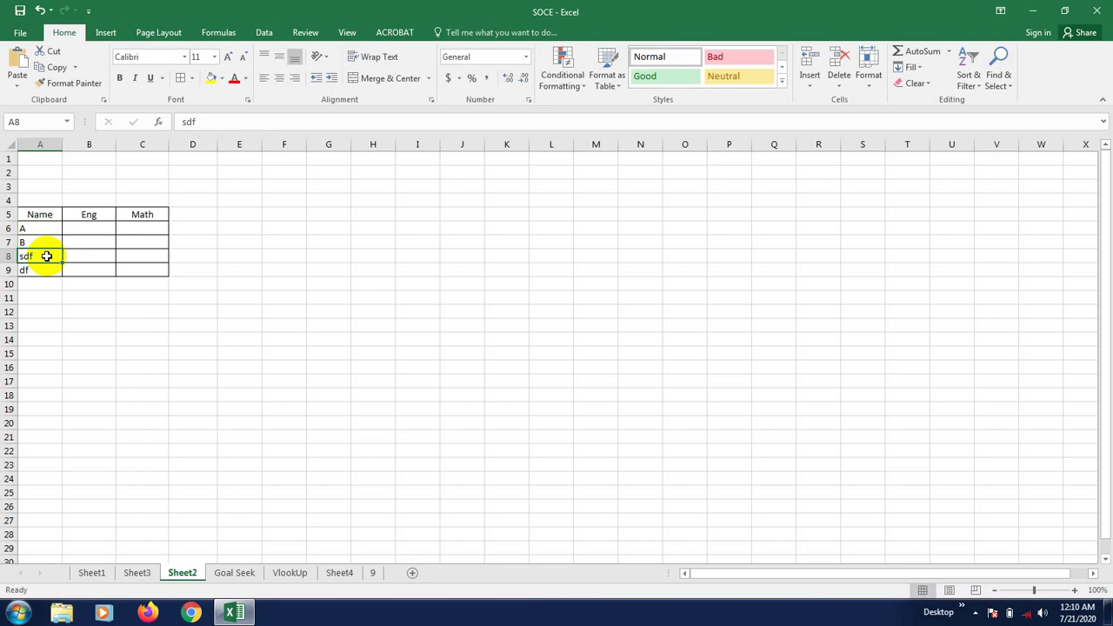
{"action": "type", "text": "C"}
{"action": "left_click", "coordinate": [45, 267]}
{"action": "type", "text": "D"}
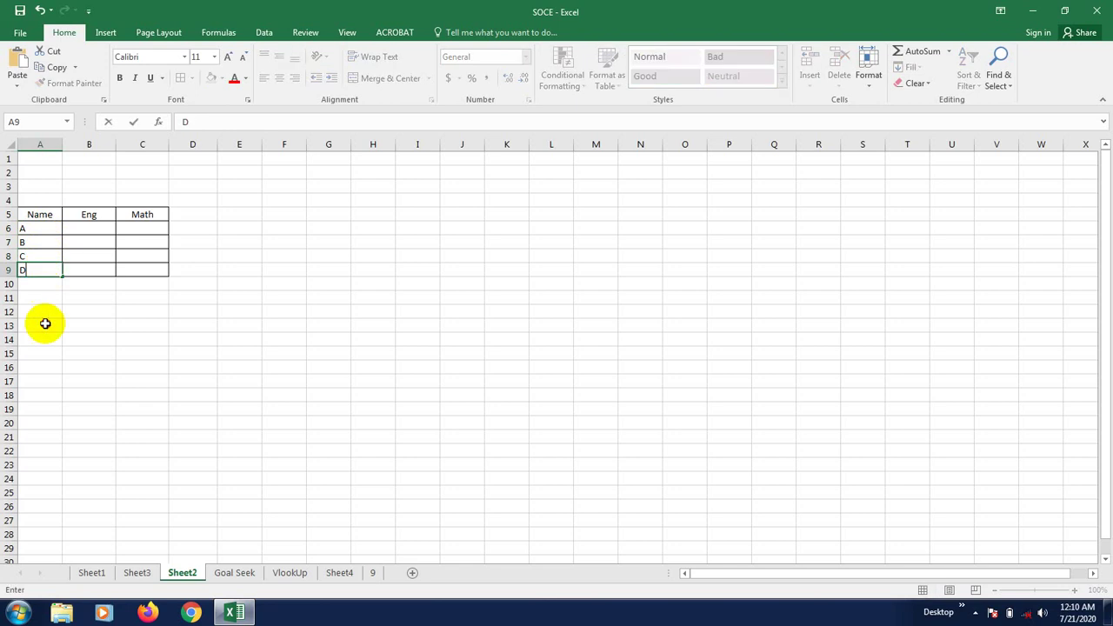
{"action": "left_click", "coordinate": [43, 321]}
- Merge and center A4:C4 above the table headers and enter the title MARK SHEET
{"action": "left_click_drag", "start_coordinate": [44, 199], "coordinate": [141, 202]}
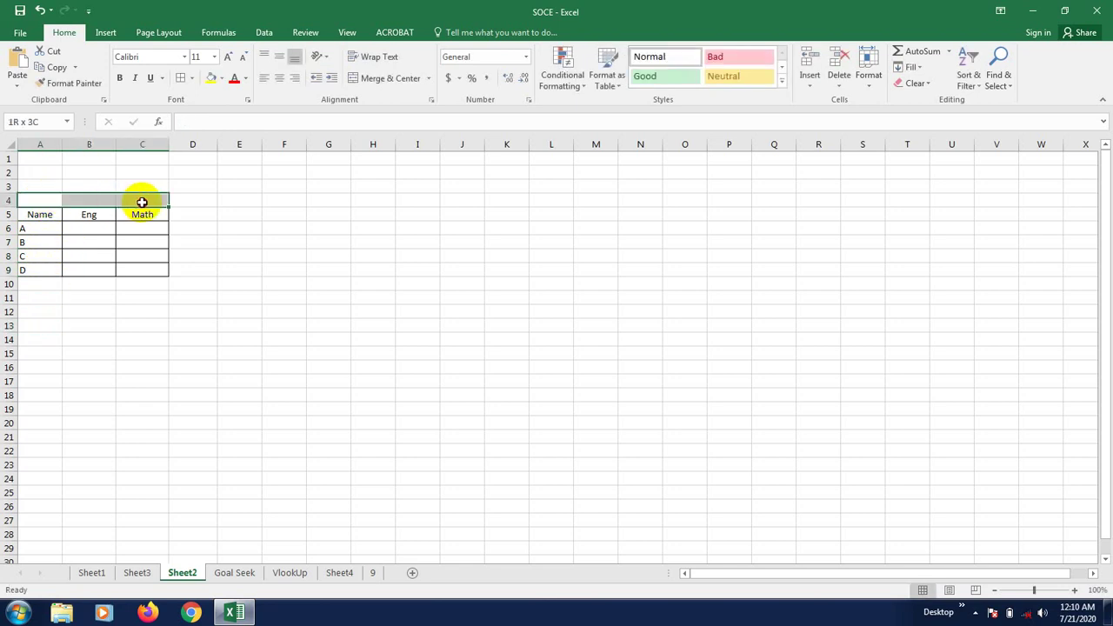
{"action": "left_click", "coordinate": [390, 77]}
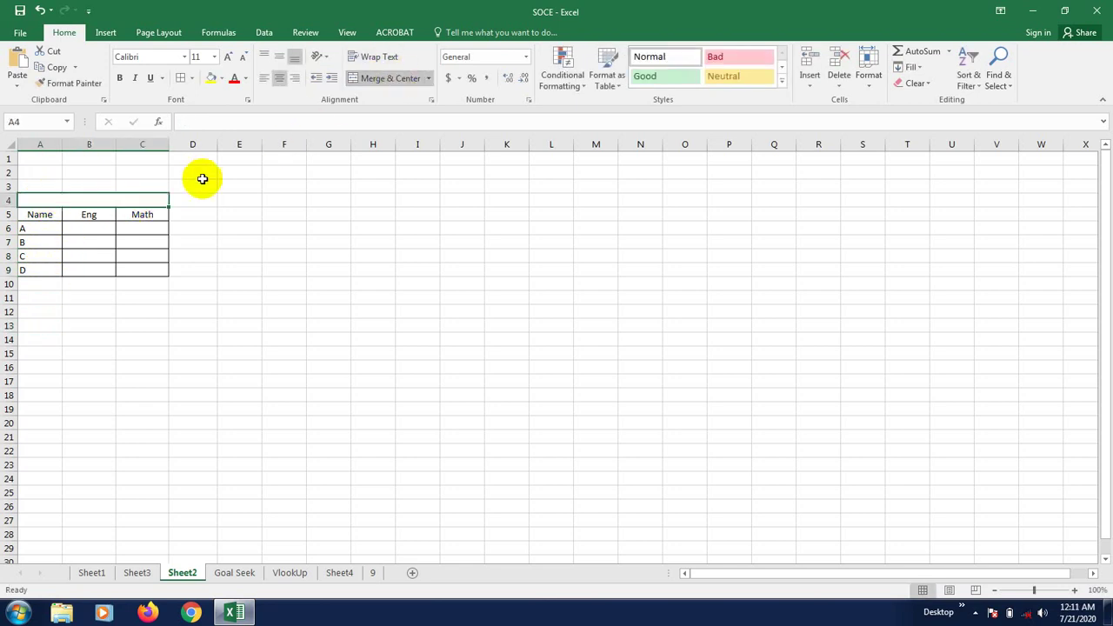
{"action": "type", "text": "m"}
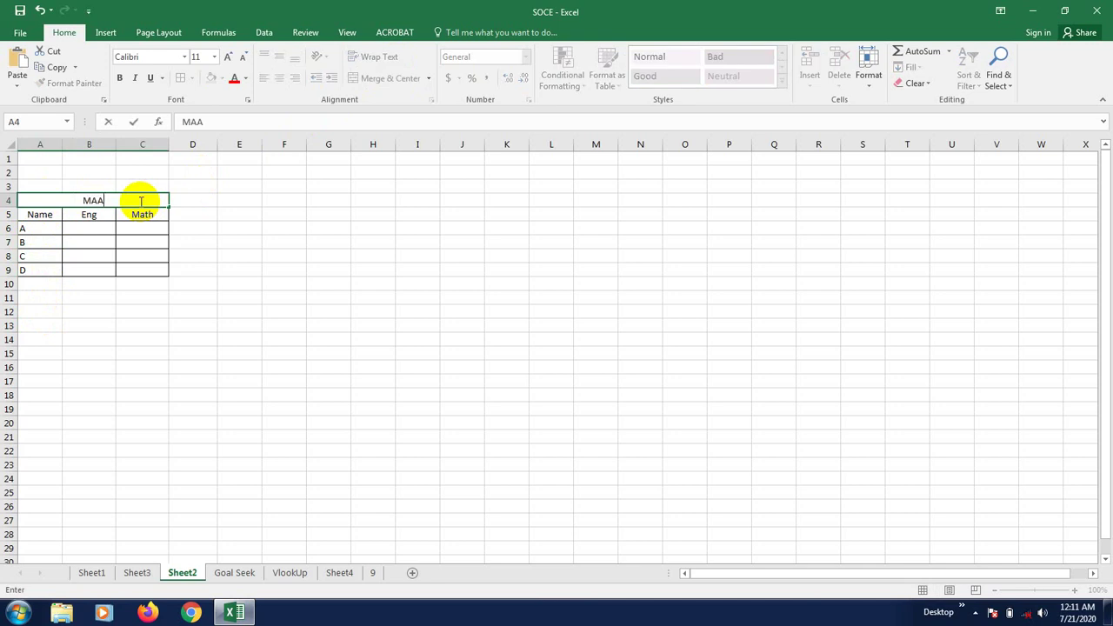
{"action": "type", "text": "AARKS"}
{"action": "key", "text": "BackSpace"}
{"action": "key", "text": "BackSpace"}
{"action": "key", "text": "BackSpace"}
{"action": "key", "text": "BackSpace"}
{"action": "type", "text": "RK SEET"}
{"action": "key", "text": "BackSpace"}
{"action": "key", "text": "BackSpace"}
{"action": "key", "text": "BackSpace"}
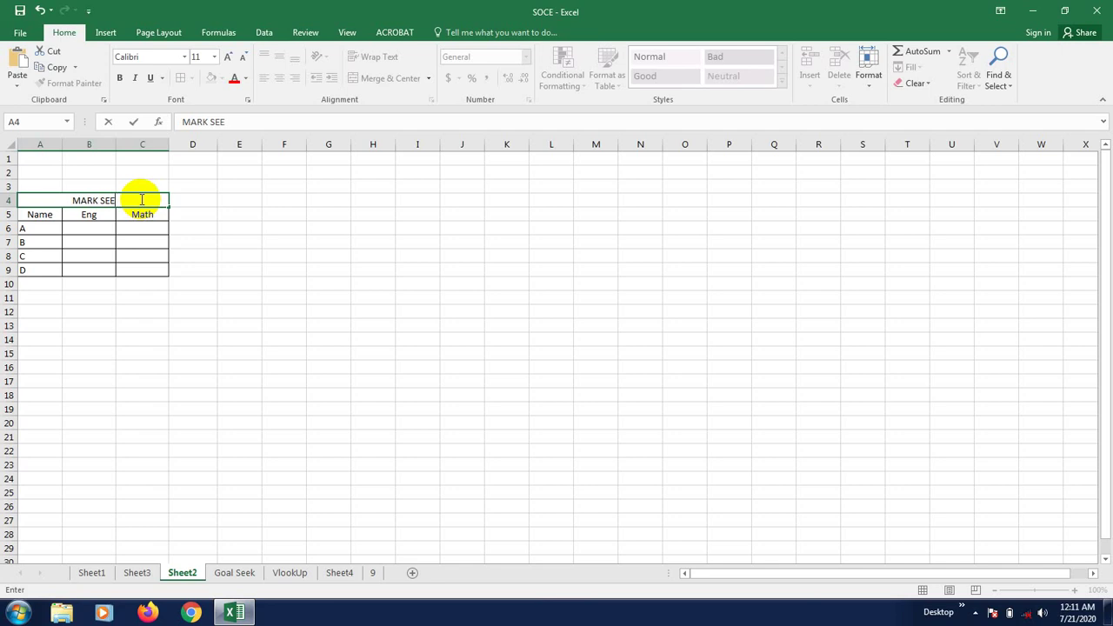
{"action": "type", "text": "HEET"}
{"action": "left_click", "coordinate": [147, 298]}
- Add borders around the merged MARK SHEET title cell
{"action": "left_click", "coordinate": [124, 197]}
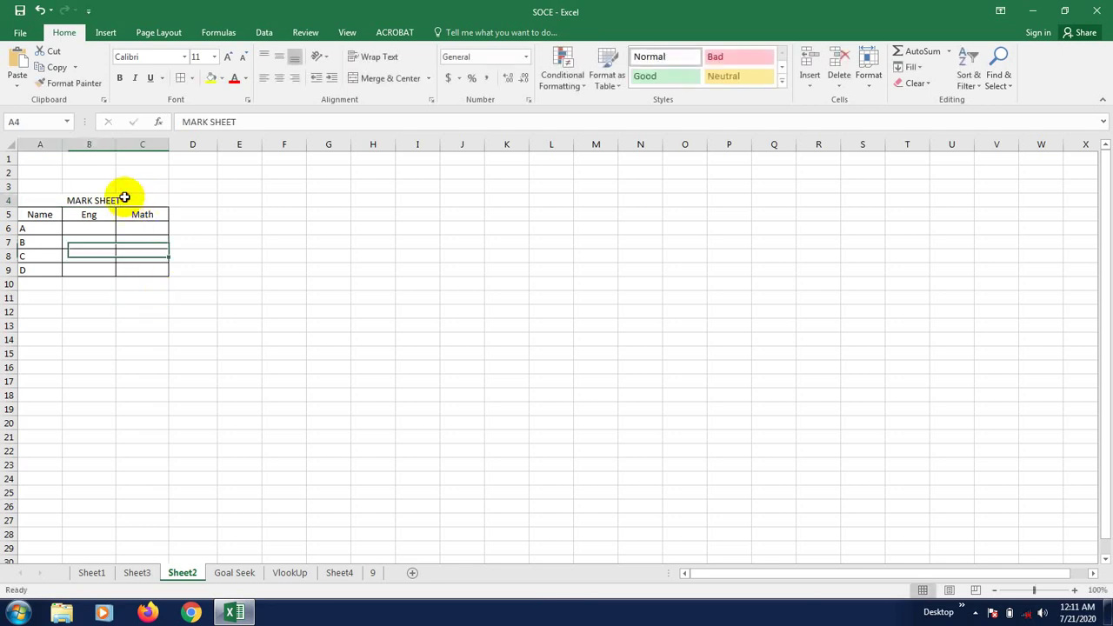
{"action": "left_click", "coordinate": [101, 364]}
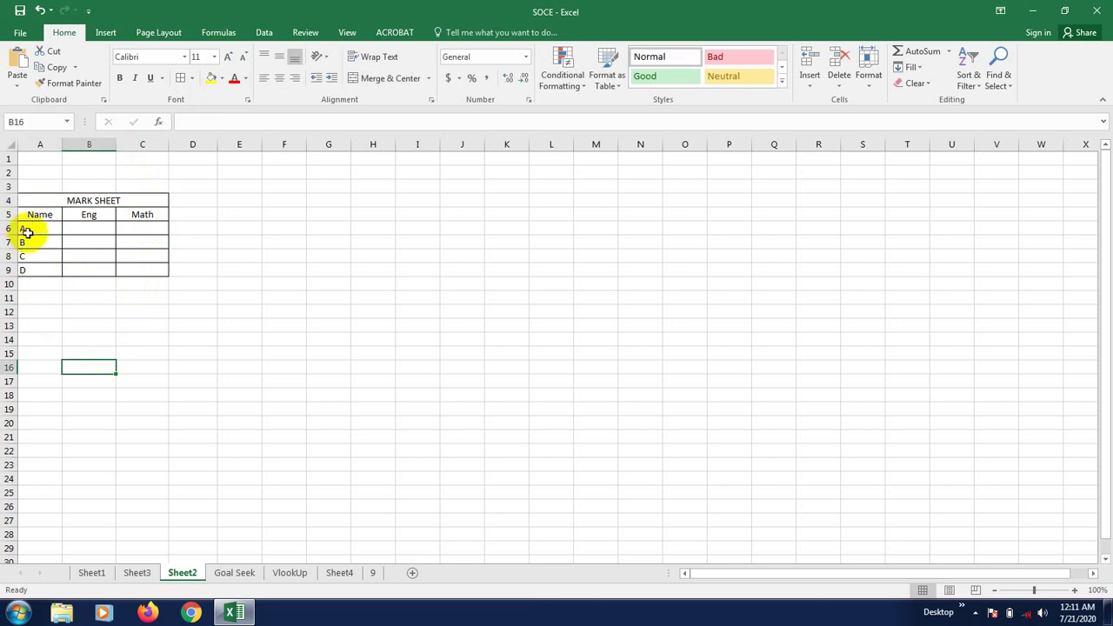
{"action": "left_click", "coordinate": [81, 215]}
{"action": "left_click", "coordinate": [142, 215]}
{"action": "left_click", "coordinate": [119, 325]}
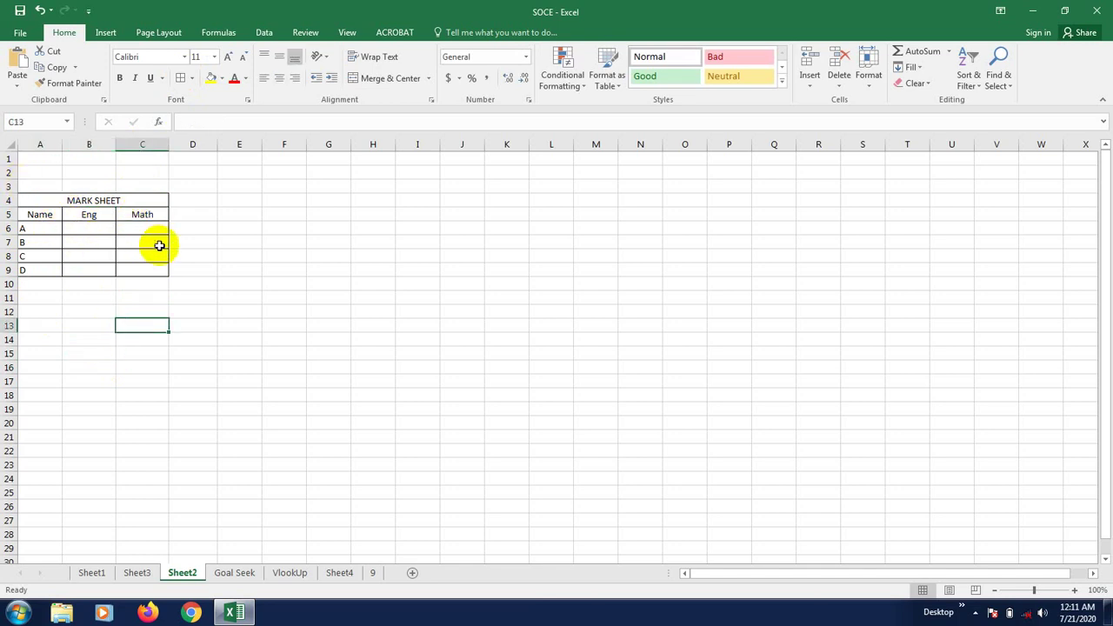
{"action": "left_click", "coordinate": [67, 356]}
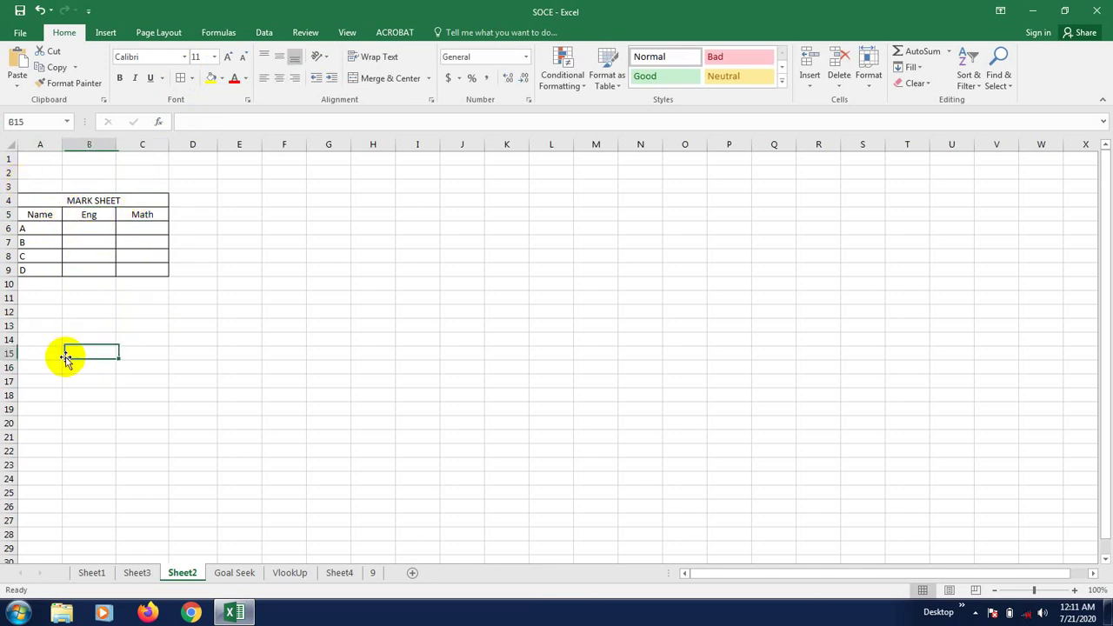
{"action": "left_click", "coordinate": [95, 228]}
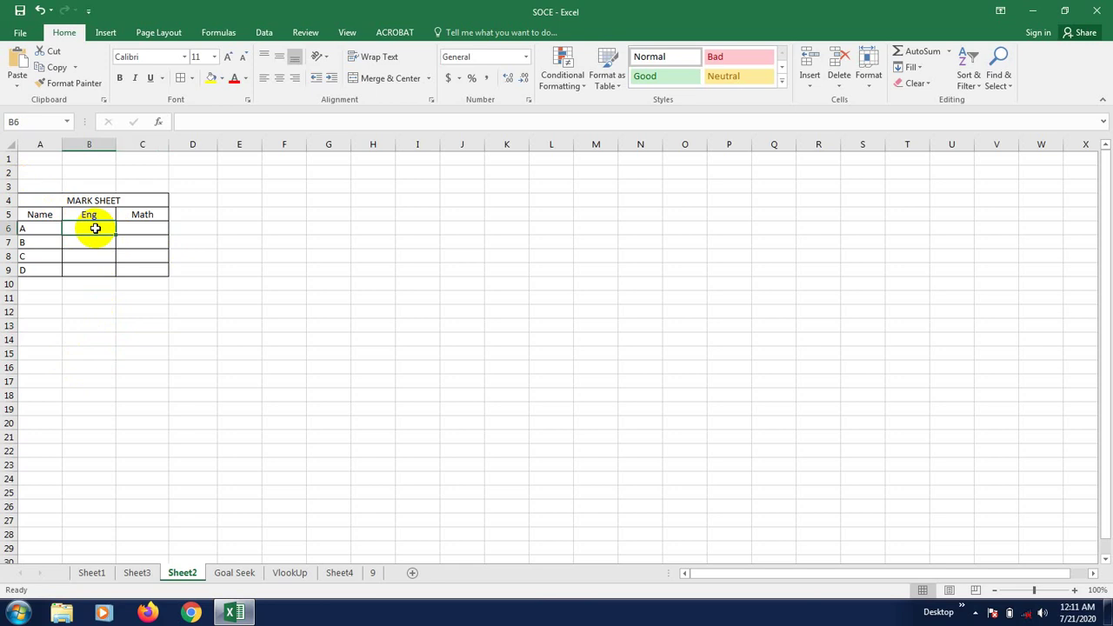
{"action": "left_click", "coordinate": [136, 231]}
{"action": "left_click", "coordinate": [100, 229]}
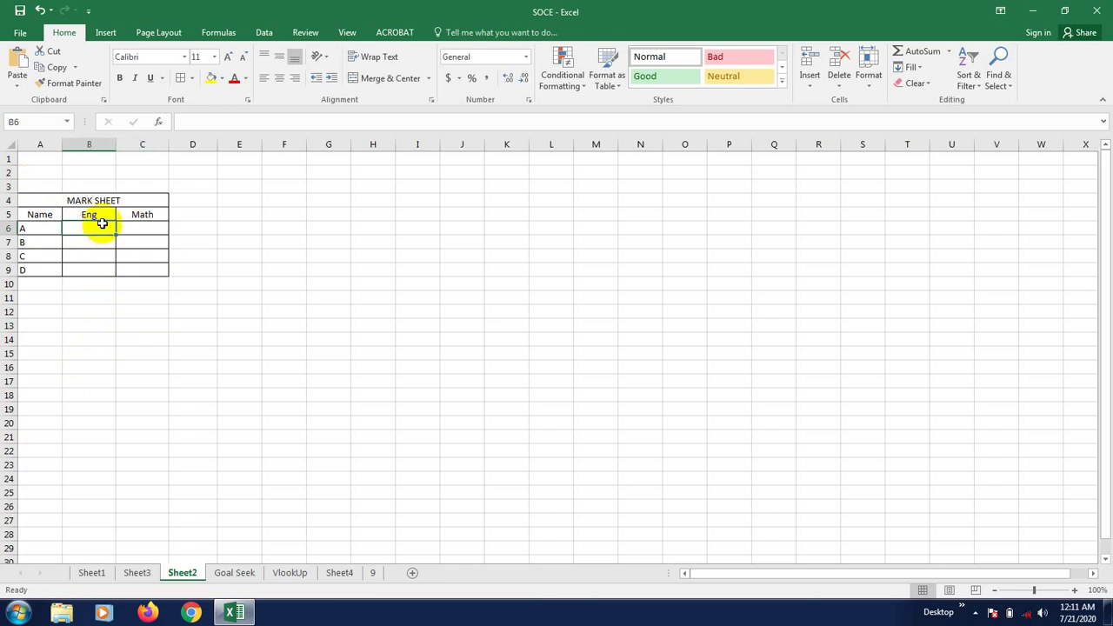
{"action": "left_click", "coordinate": [141, 232]}
{"action": "left_click", "coordinate": [106, 228]}
{"action": "left_click", "coordinate": [131, 228]}
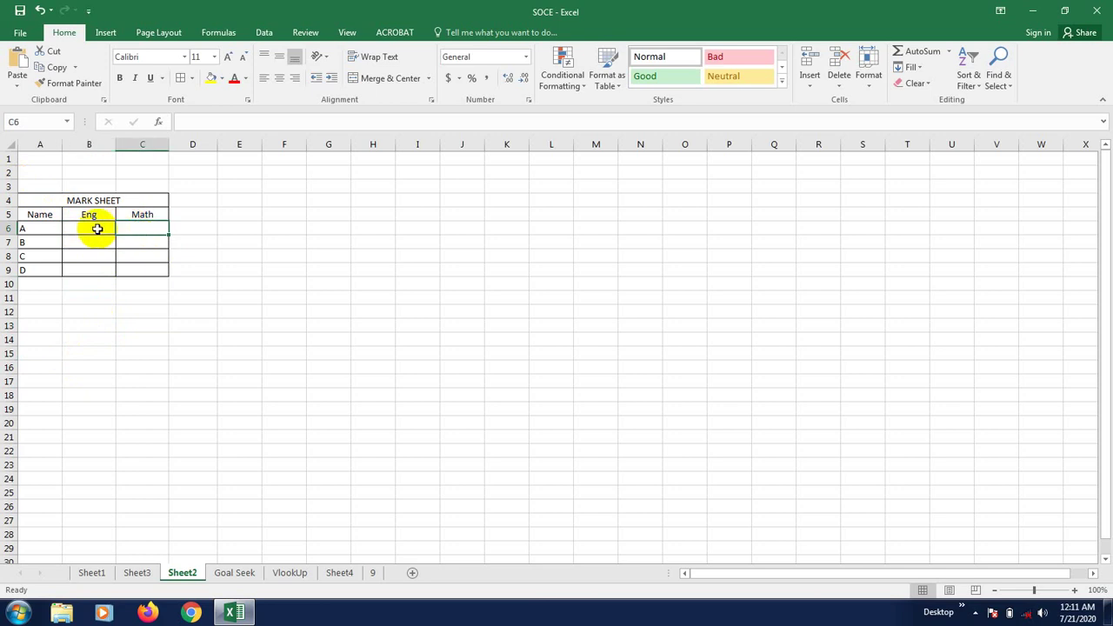
{"action": "left_click", "coordinate": [96, 229]}
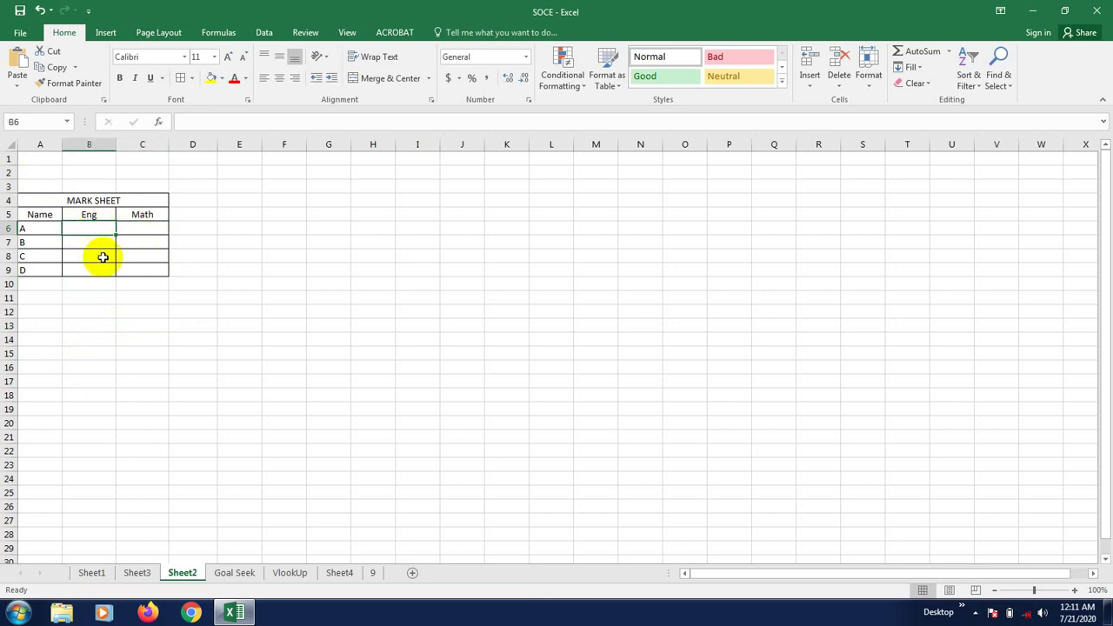
{"action": "left_click", "coordinate": [90, 242]}
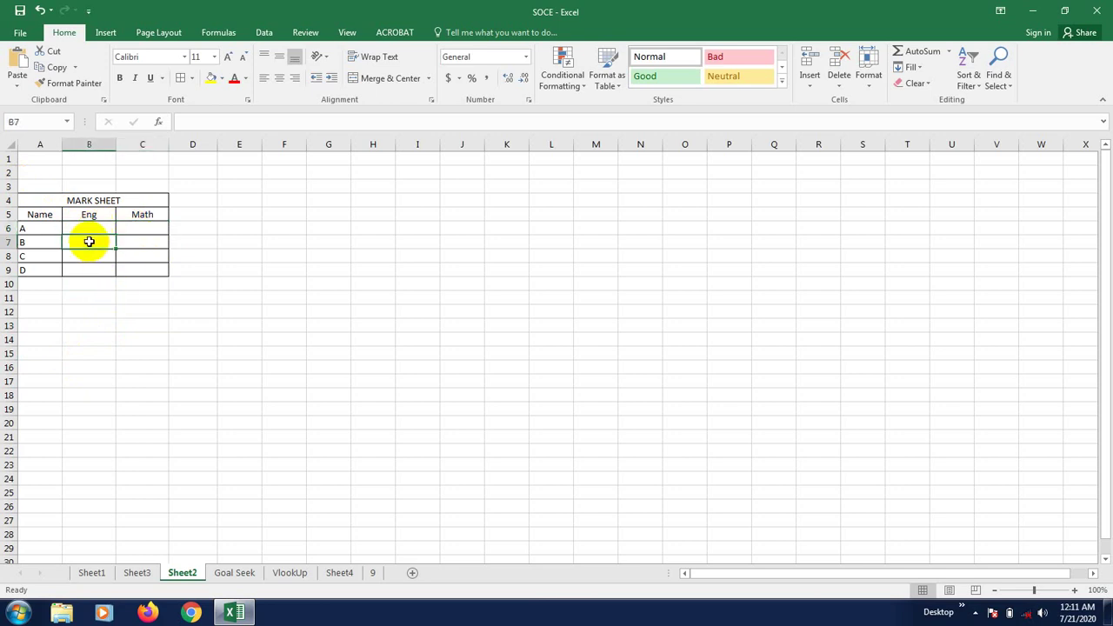
{"action": "left_click", "coordinate": [139, 229]}
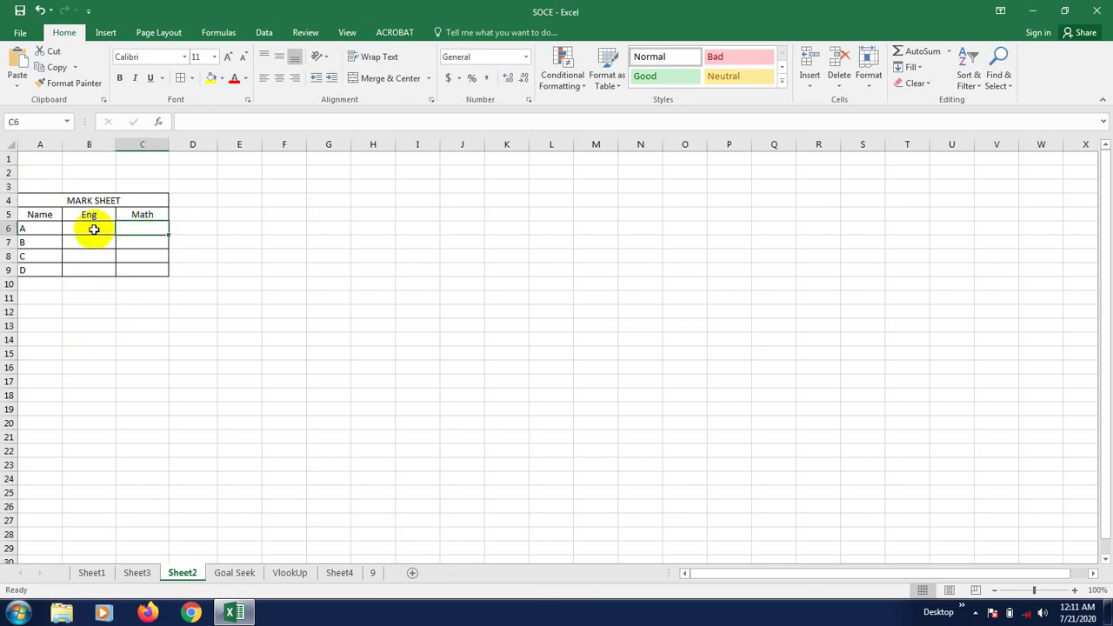
{"action": "left_click", "coordinate": [138, 254]}
{"action": "left_click", "coordinate": [101, 243]}
{"action": "left_click", "coordinate": [104, 229]}
{"action": "left_click", "coordinate": [136, 230]}
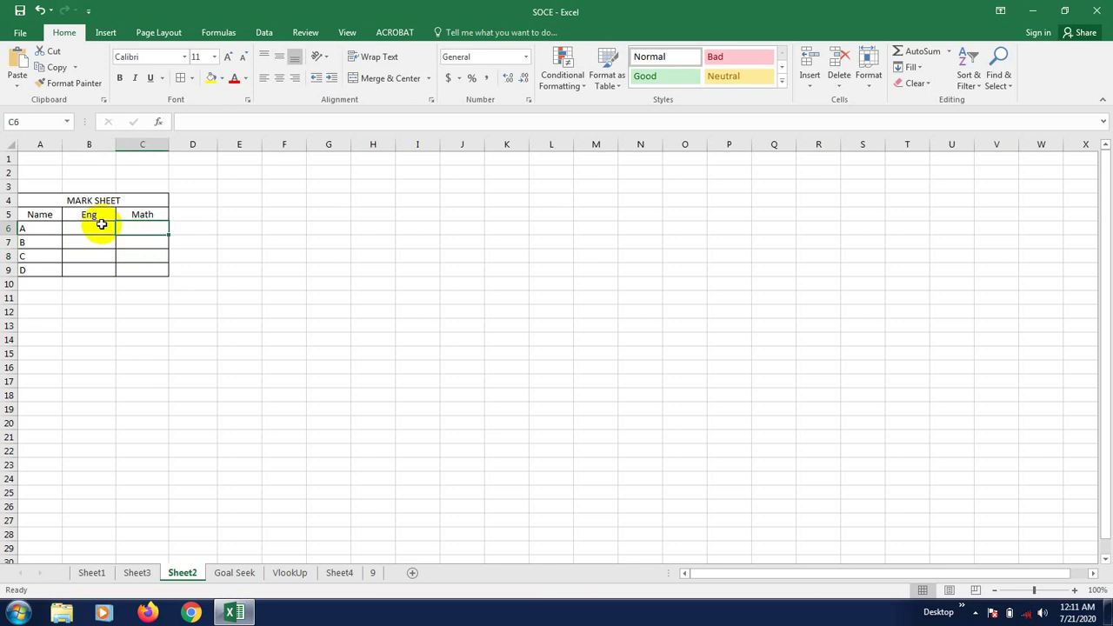
{"action": "left_click", "coordinate": [100, 224]}
{"action": "left_click", "coordinate": [155, 226]}
{"action": "left_click", "coordinate": [132, 292]}
{"action": "left_click", "coordinate": [133, 357]}
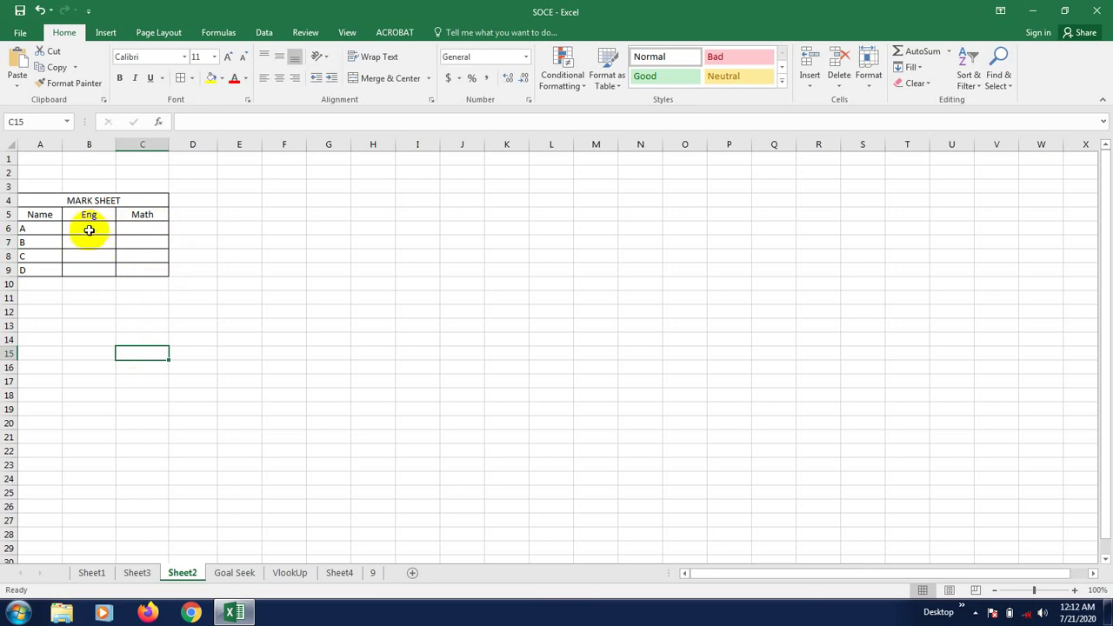
{"action": "left_click_drag", "start_coordinate": [87, 227], "coordinate": [162, 273]}
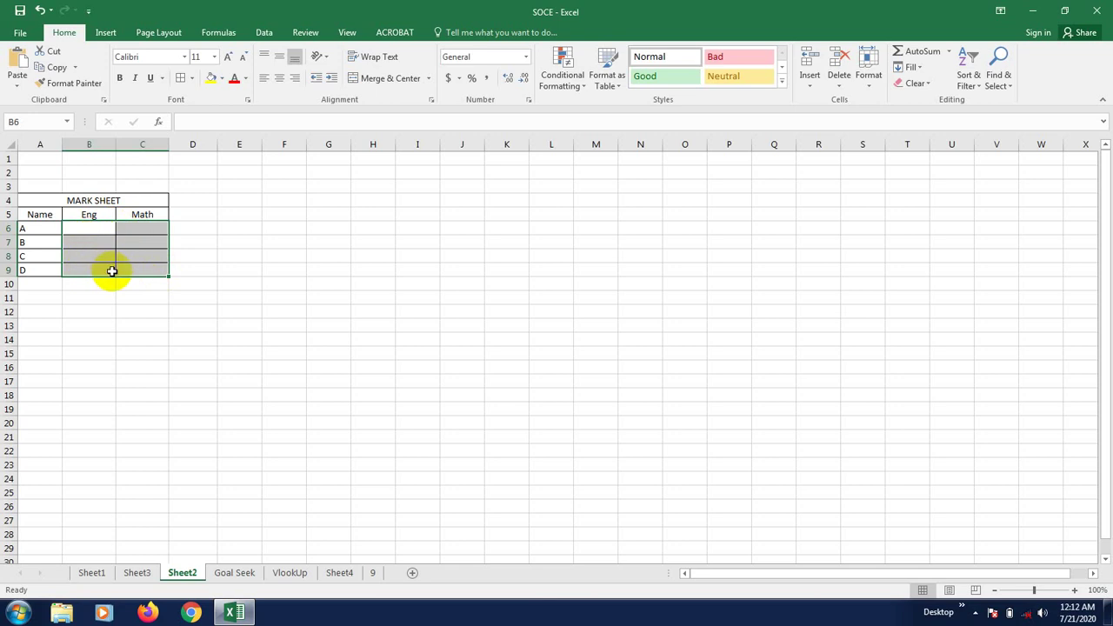
{"action": "left_click", "coordinate": [126, 338]}
{"action": "left_click", "coordinate": [78, 227]}
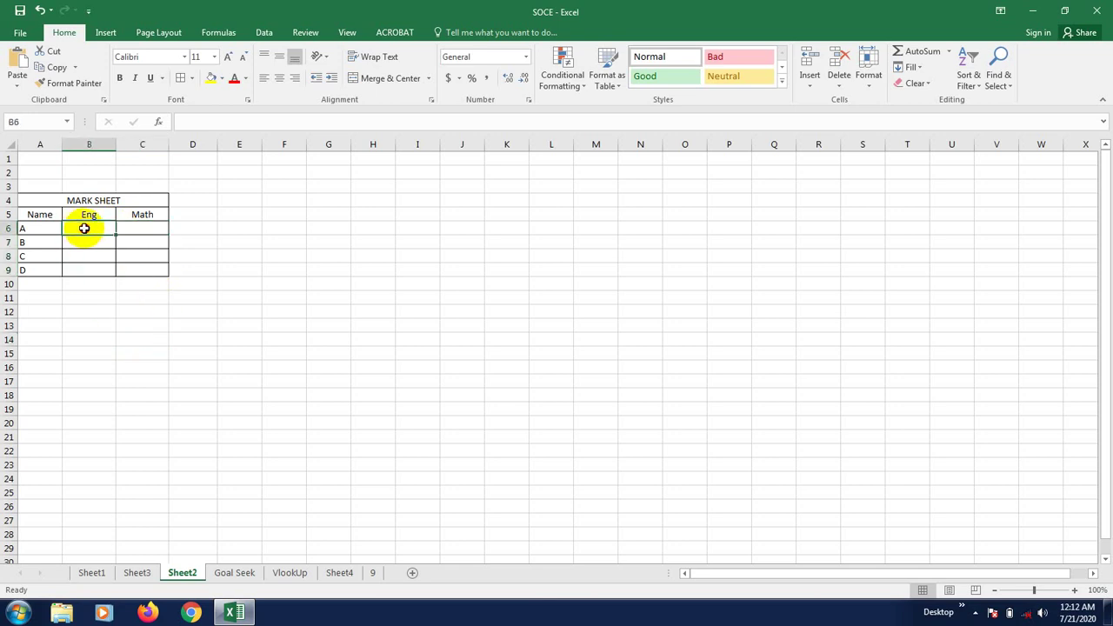
- Open the Data Validation settings for the empty Eng and Math mark cells B6:C9
{"action": "left_click_drag", "start_coordinate": [80, 227], "coordinate": [146, 270]}
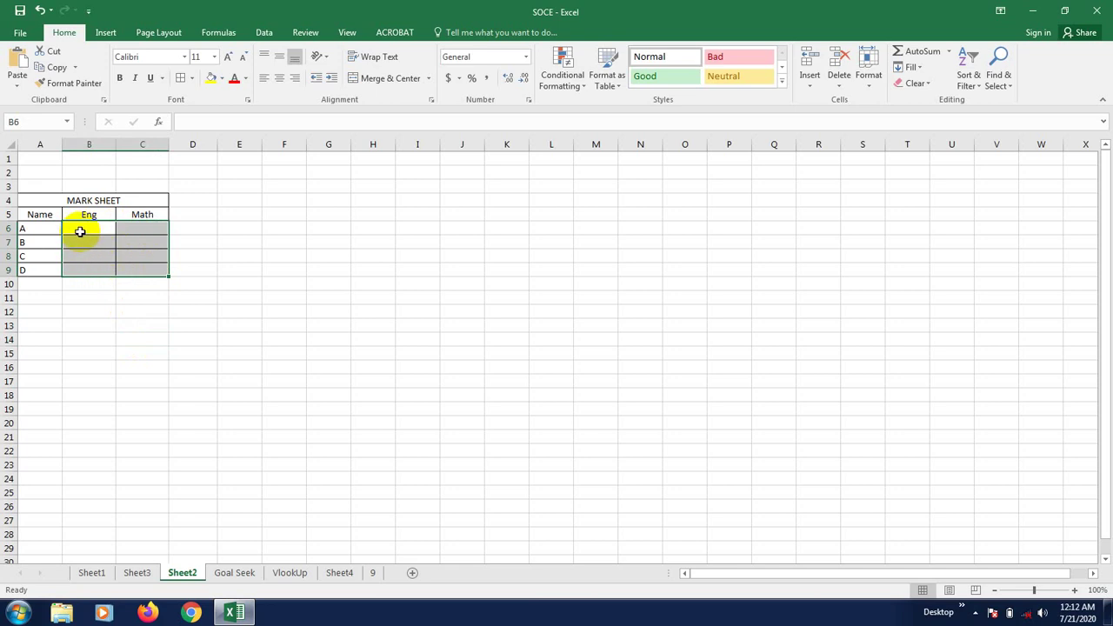
{"action": "left_click", "coordinate": [265, 31]}
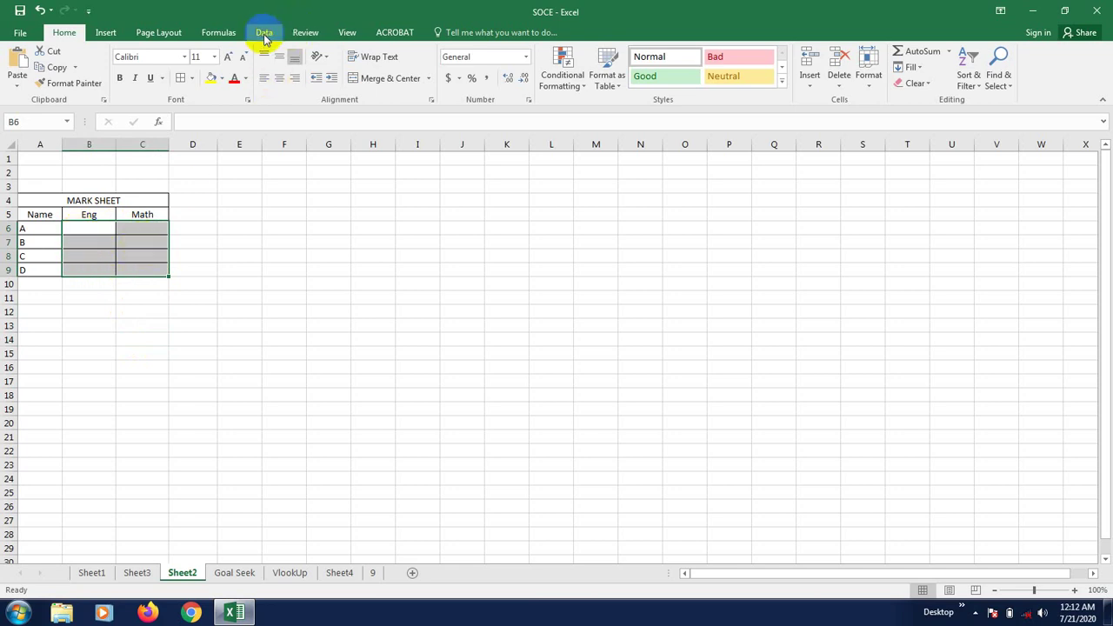
{"action": "left_click", "coordinate": [265, 35]}
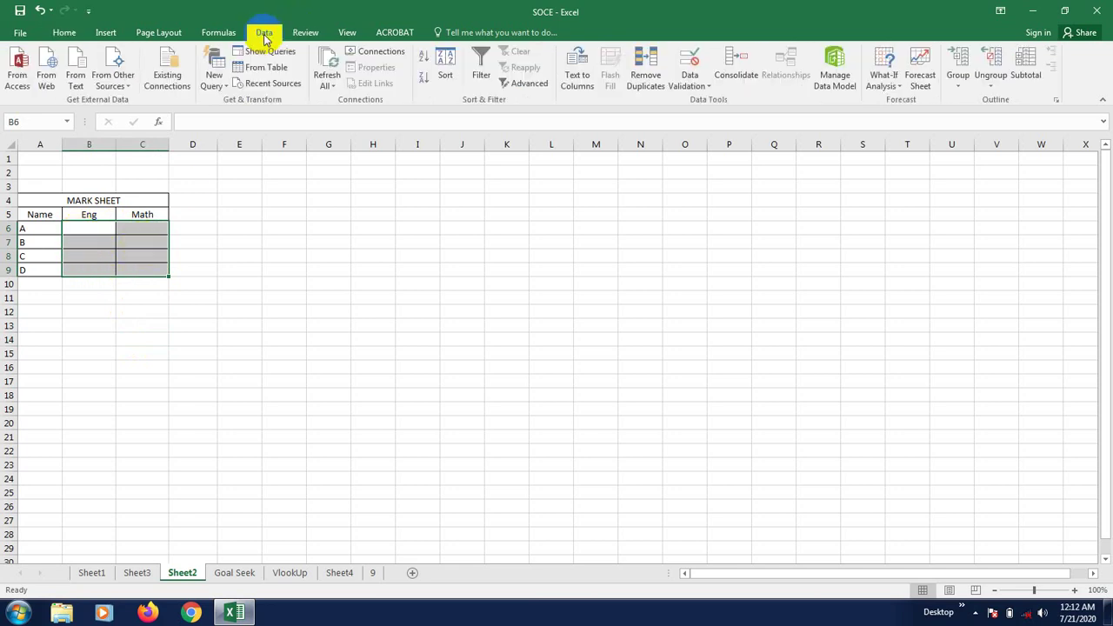
{"action": "left_click", "coordinate": [701, 85]}
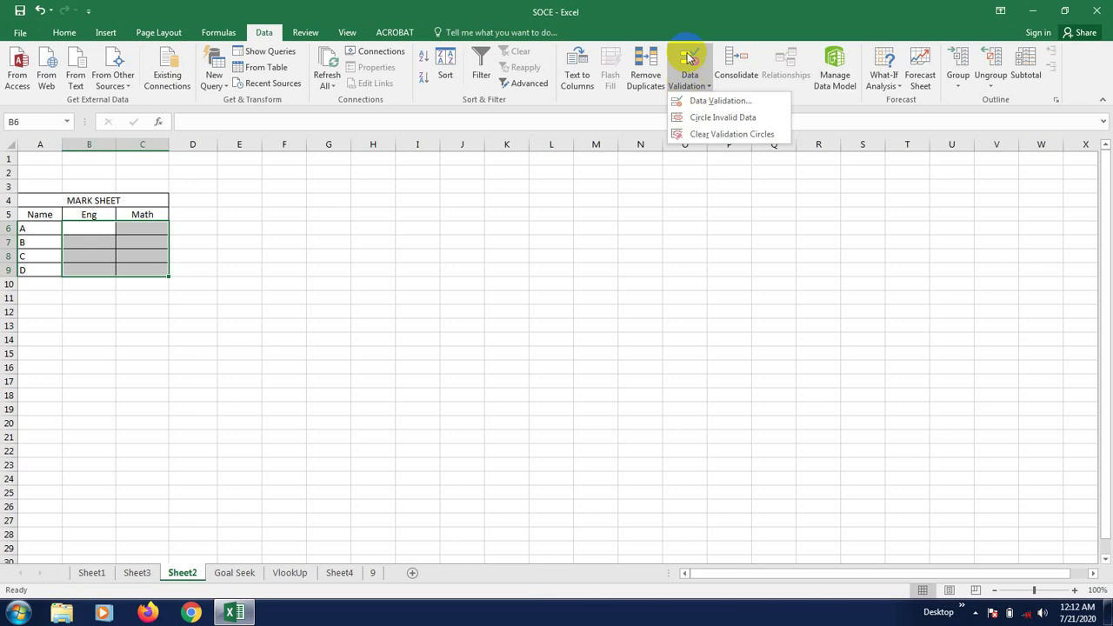
{"action": "left_click", "coordinate": [719, 101]}
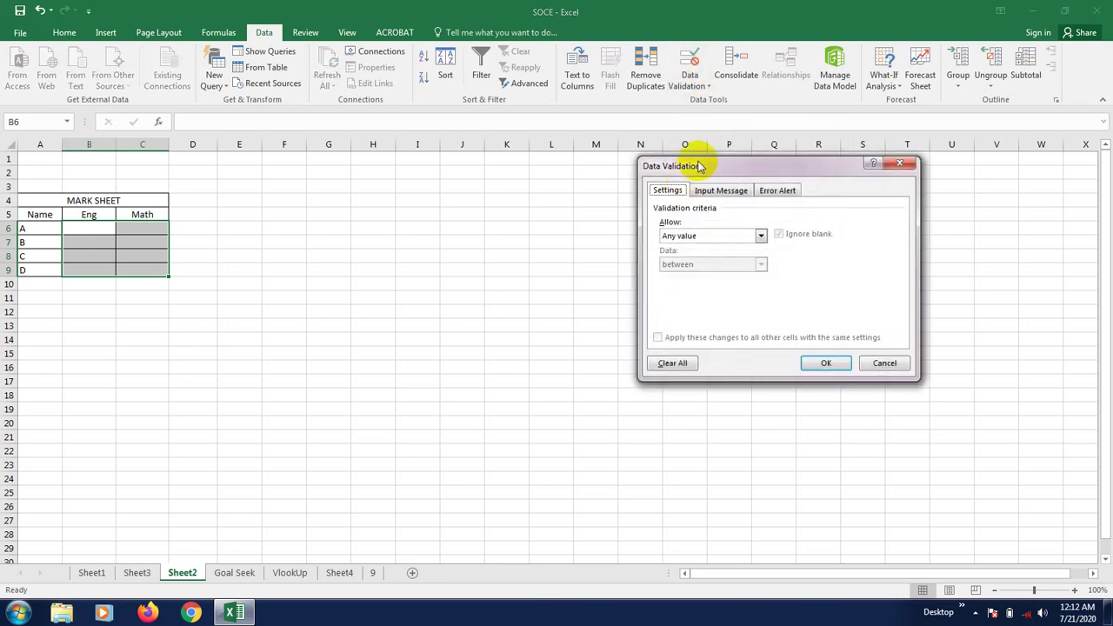
{"action": "left_click_drag", "start_coordinate": [700, 165], "coordinate": [681, 154]}
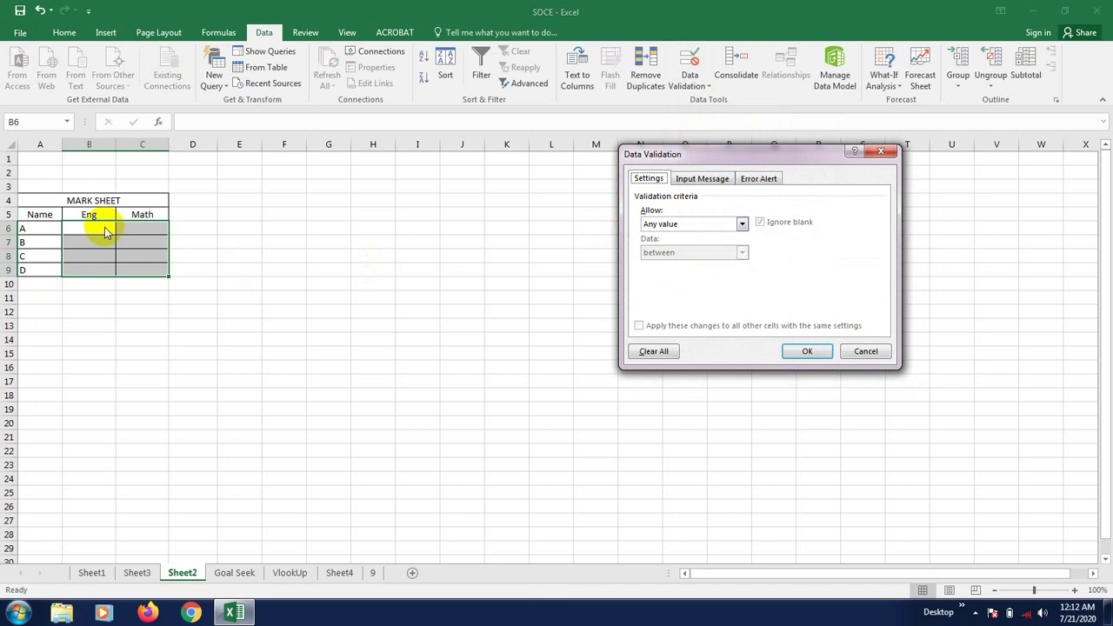
{"action": "left_click", "coordinate": [676, 225]}
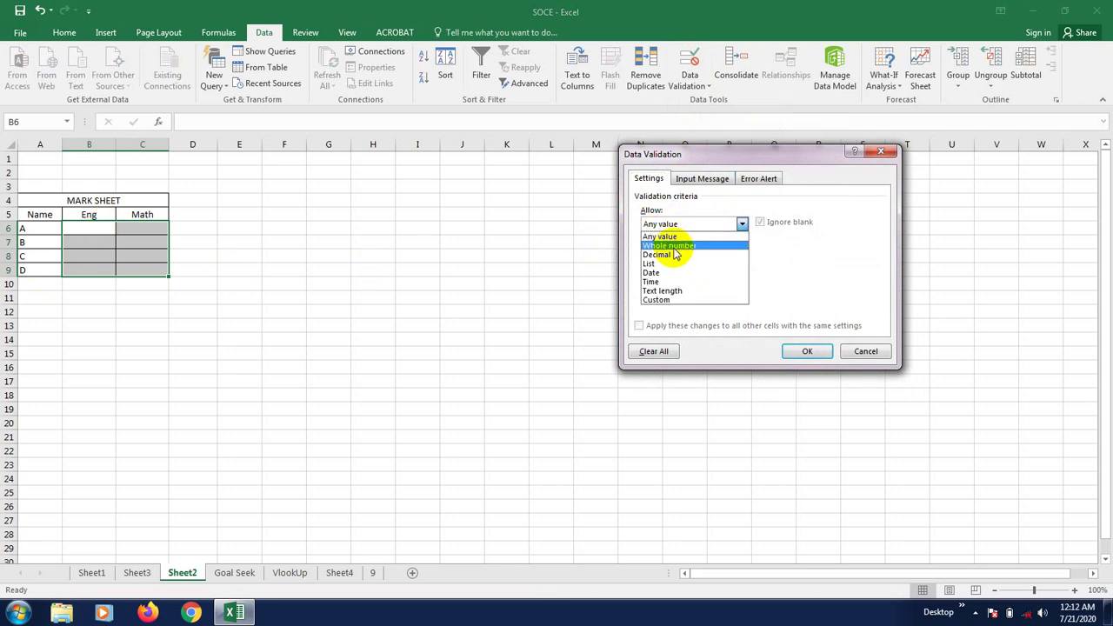
{"action": "left_click", "coordinate": [675, 246]}
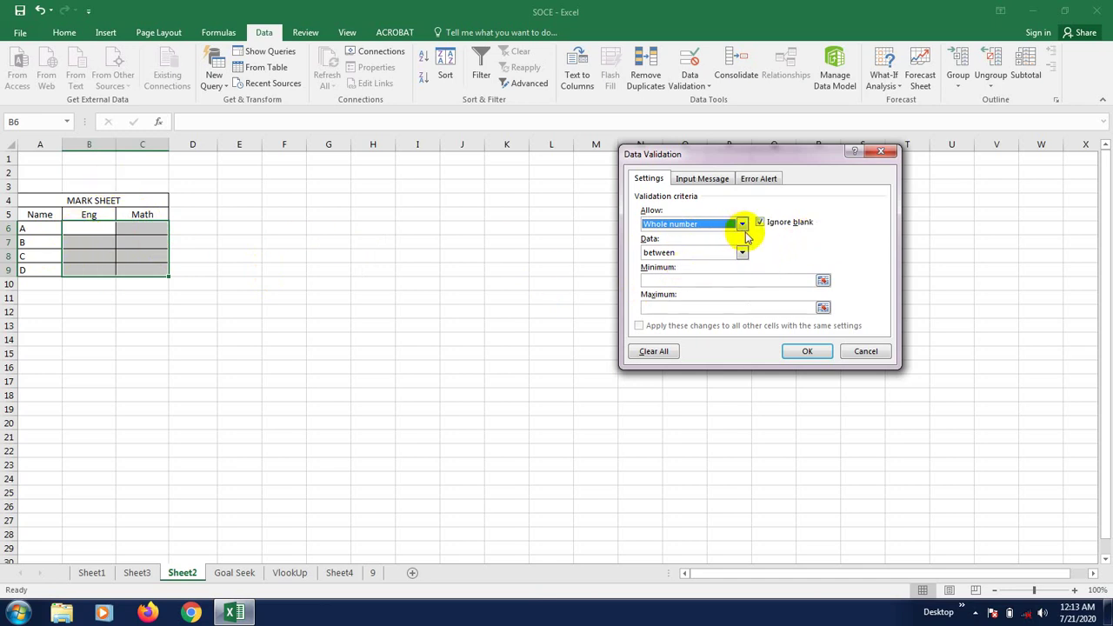
{"action": "left_click", "coordinate": [671, 277]}
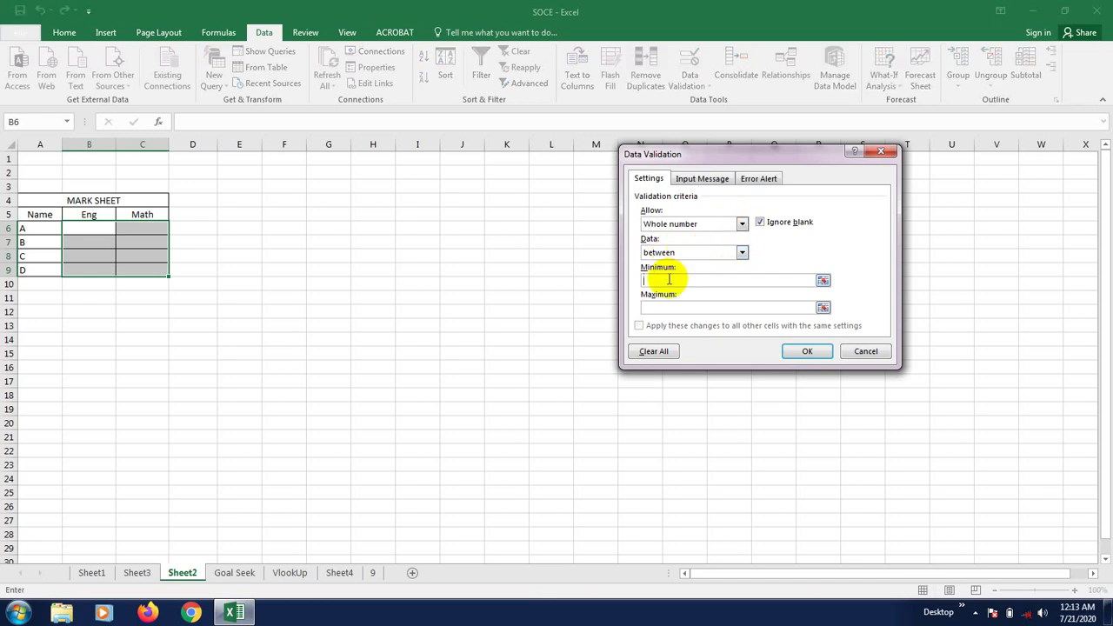
{"action": "left_click", "coordinate": [657, 309]}
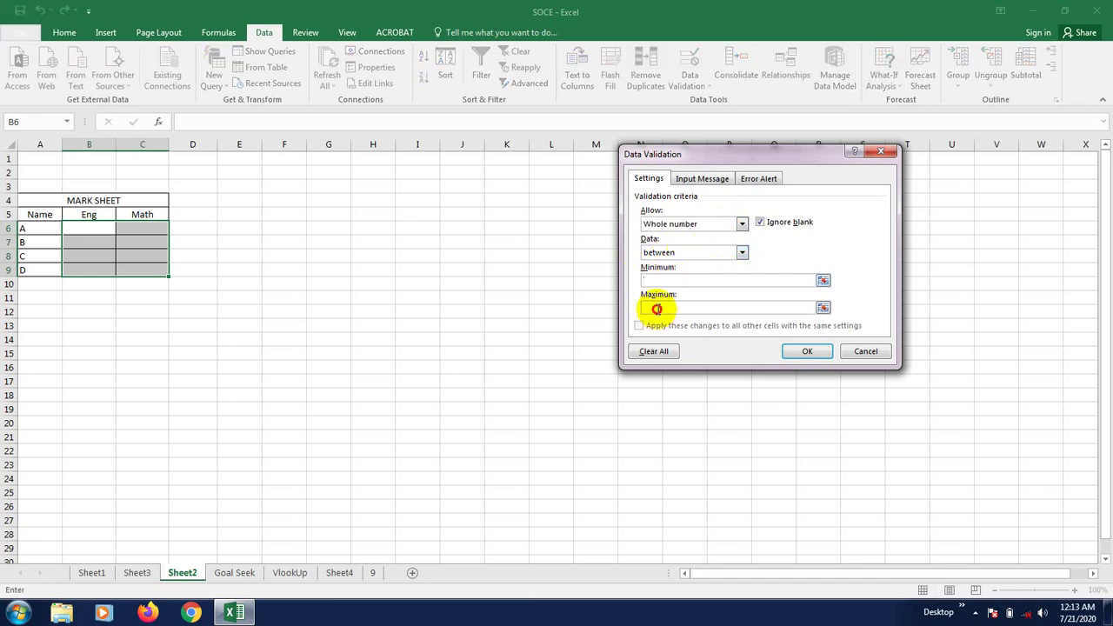
- Restrict the selected mark cells B6:C9 to decimal values between 0 and 100.000001 and apply the validation rule
{"action": "left_click", "coordinate": [676, 224]}
{"action": "left_click", "coordinate": [674, 225]}
{"action": "left_click", "coordinate": [672, 223]}
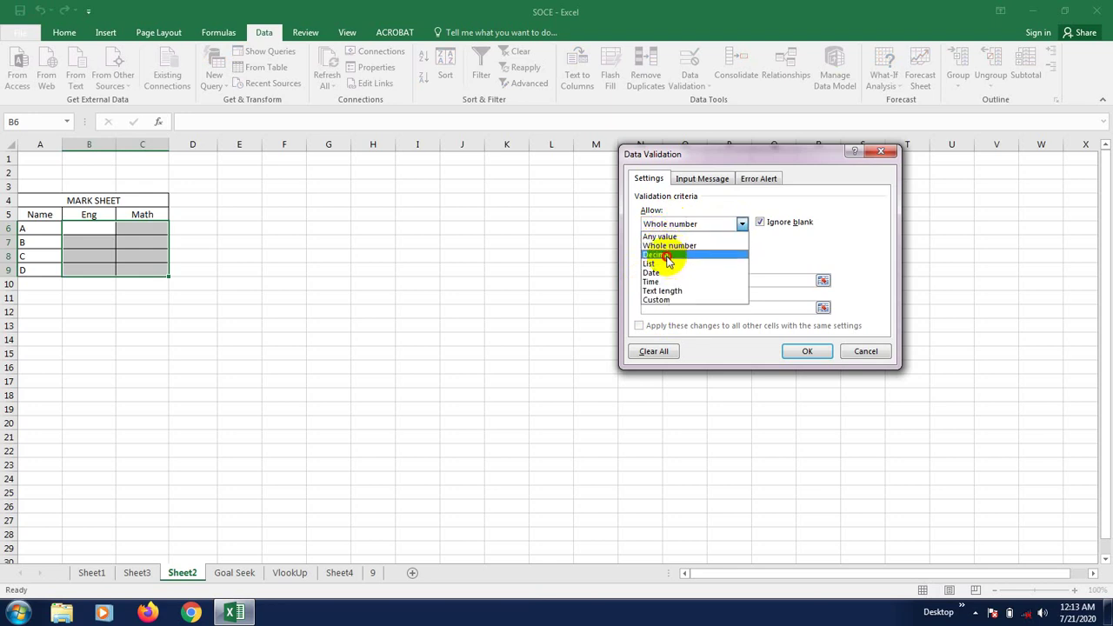
{"action": "left_click", "coordinate": [668, 255]}
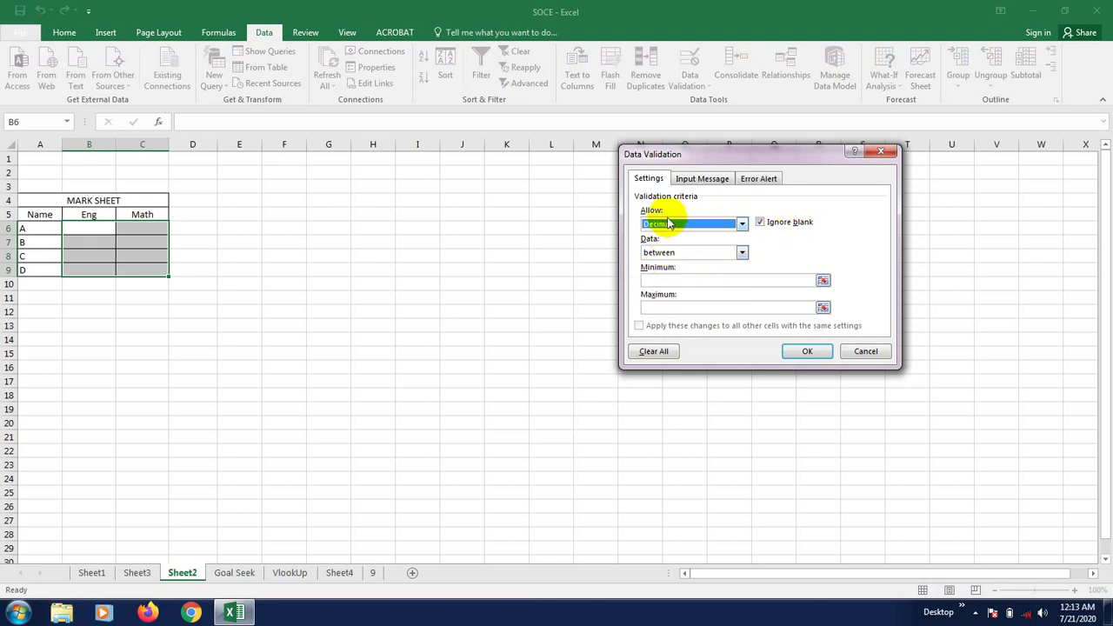
{"action": "left_click", "coordinate": [667, 281]}
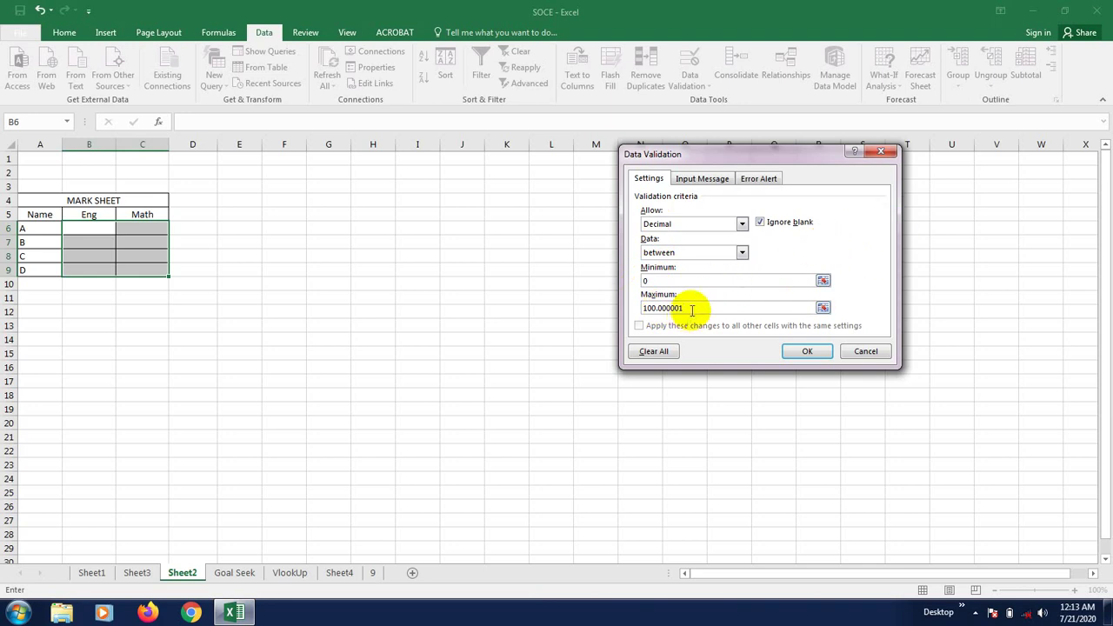
{"action": "left_click", "coordinate": [797, 352]}
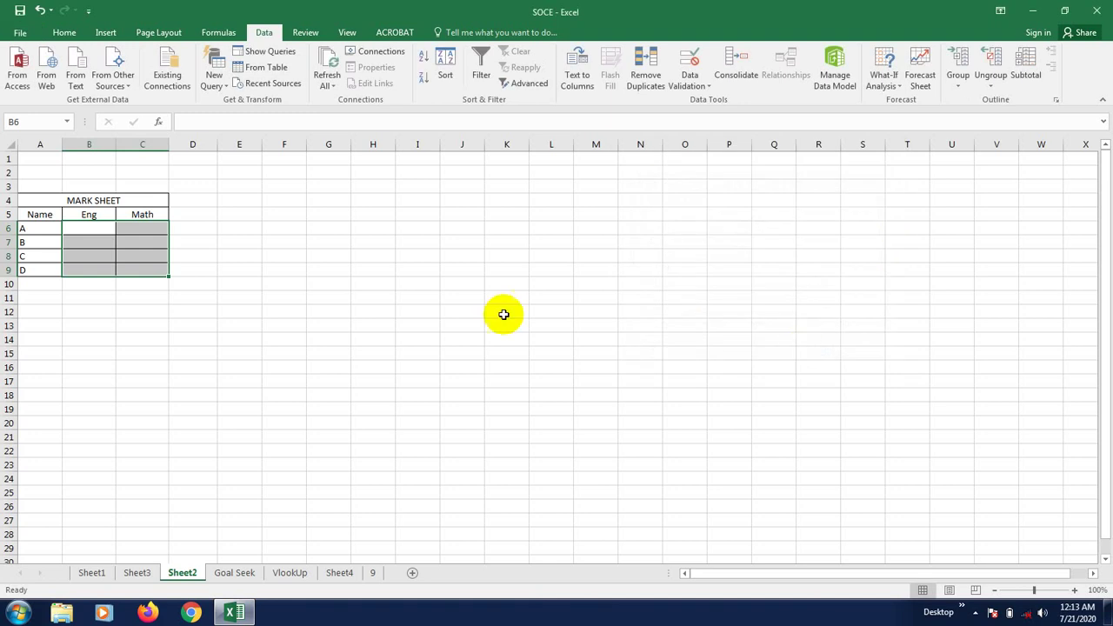
- Enter the Eng marks 33, 56, 46 and 49 for A to D in cells B6 to B9
{"action": "left_click", "coordinate": [425, 309]}
{"action": "left_click_drag", "start_coordinate": [83, 229], "coordinate": [139, 266]}
{"action": "left_click", "coordinate": [140, 339]}
{"action": "left_click", "coordinate": [84, 229]}
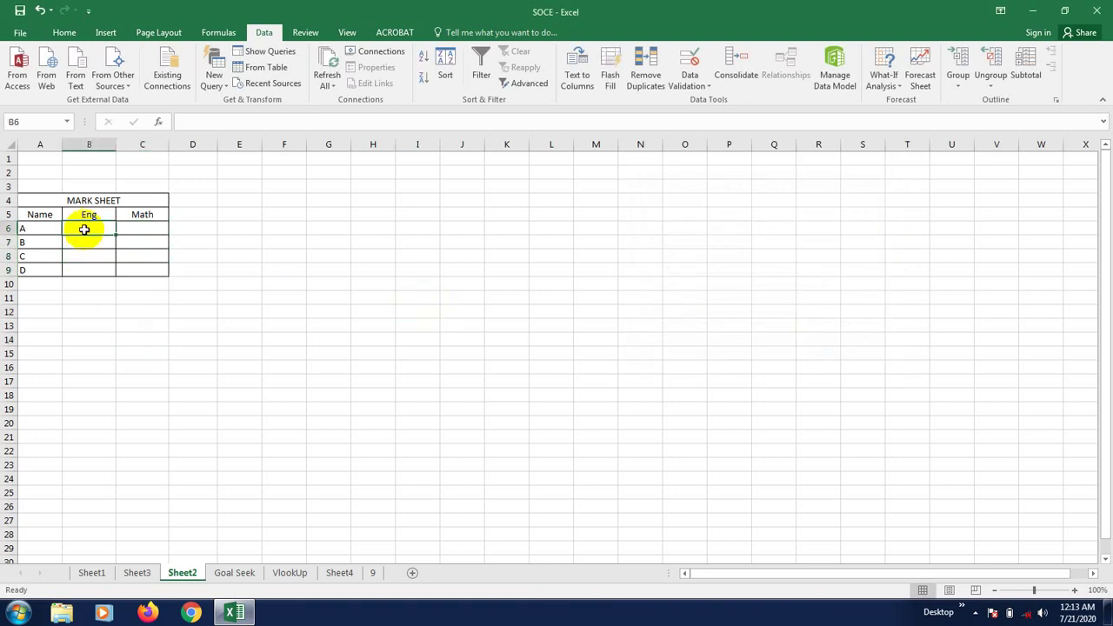
{"action": "type", "text": "33"}
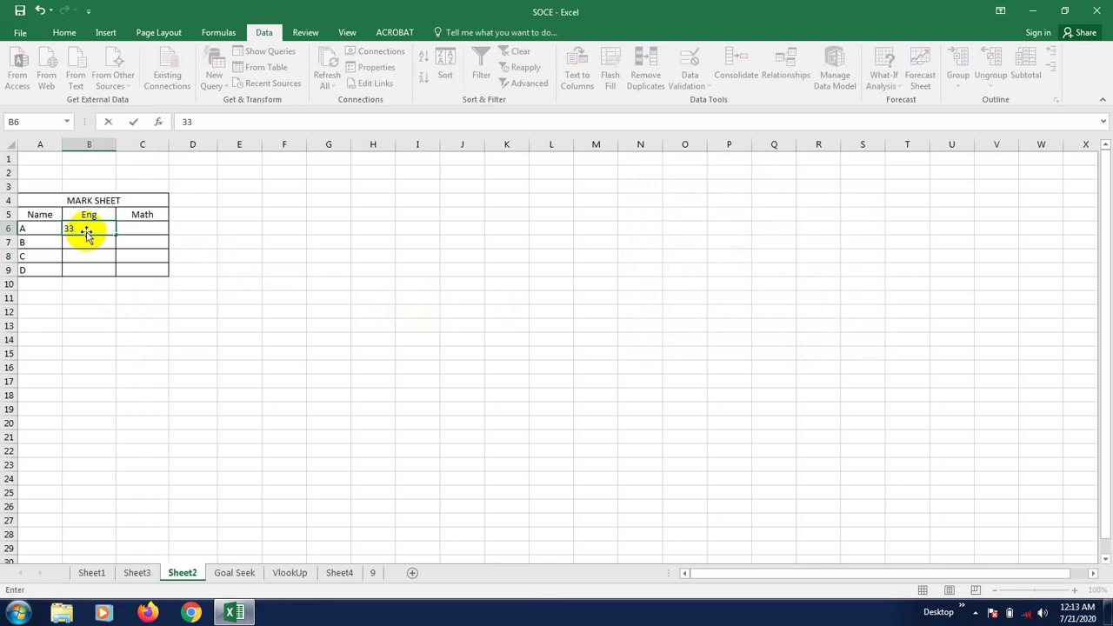
{"action": "left_click", "coordinate": [88, 240]}
{"action": "type", "text": "56"}
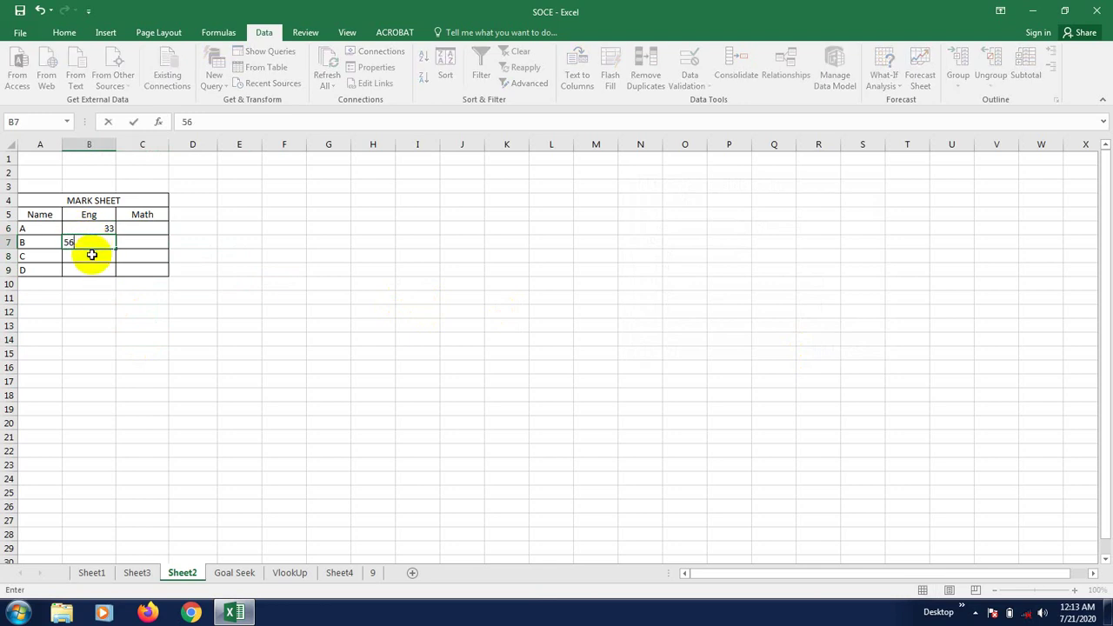
{"action": "left_click", "coordinate": [94, 256]}
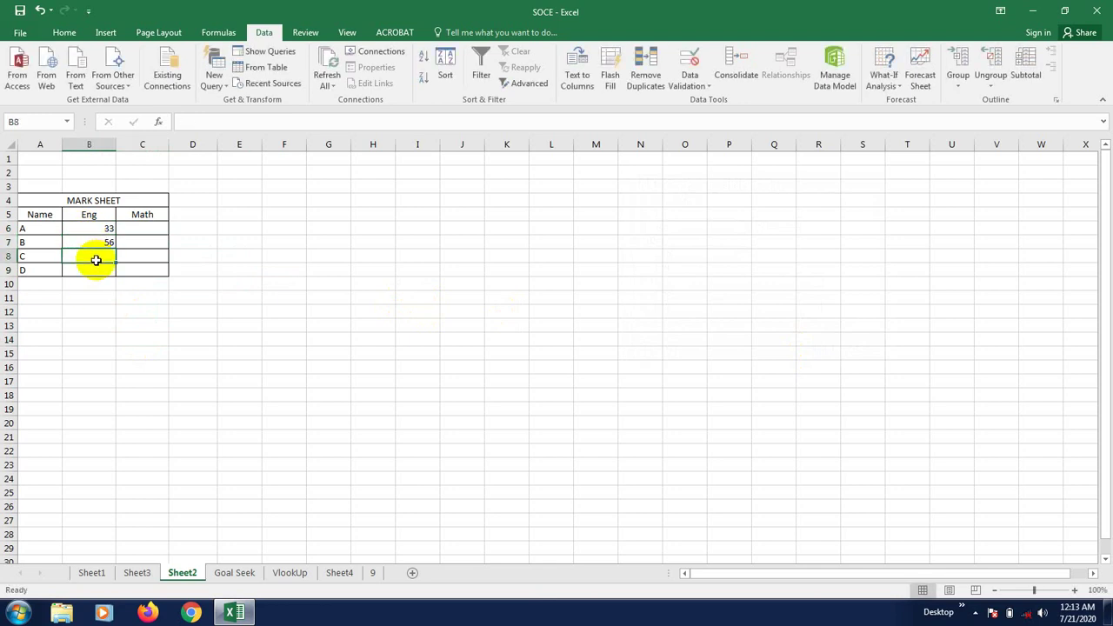
{"action": "type", "text": "46"}
{"action": "left_click", "coordinate": [93, 273]}
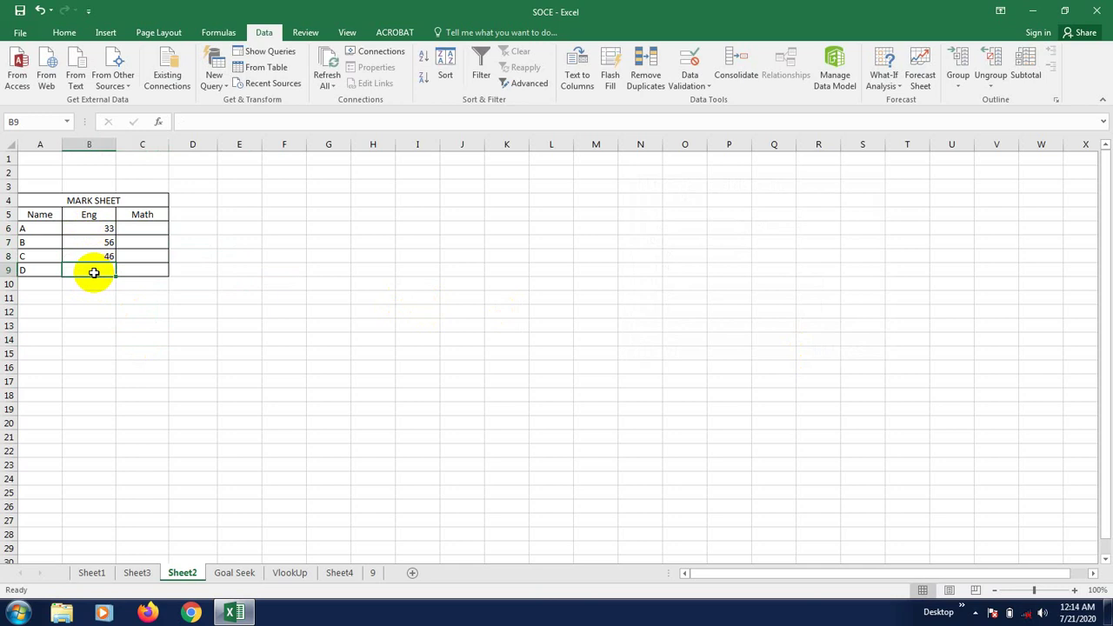
{"action": "type", "text": "49"}
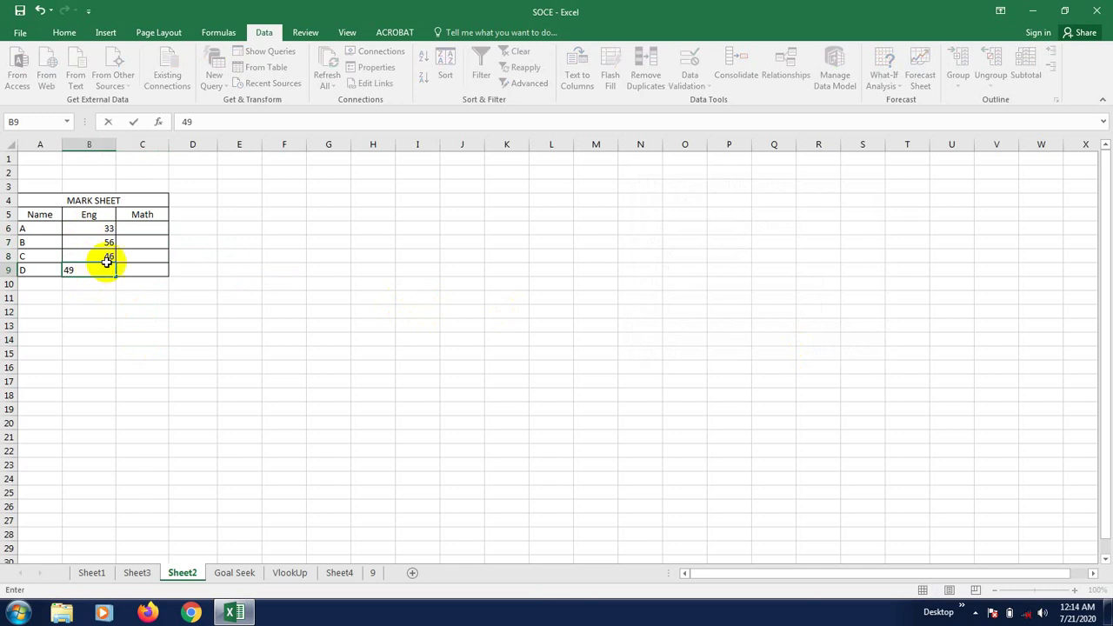
- Enter the Math marks 43, 76, 37 and 33 for A to D in cells C6 to C9
{"action": "left_click", "coordinate": [137, 227]}
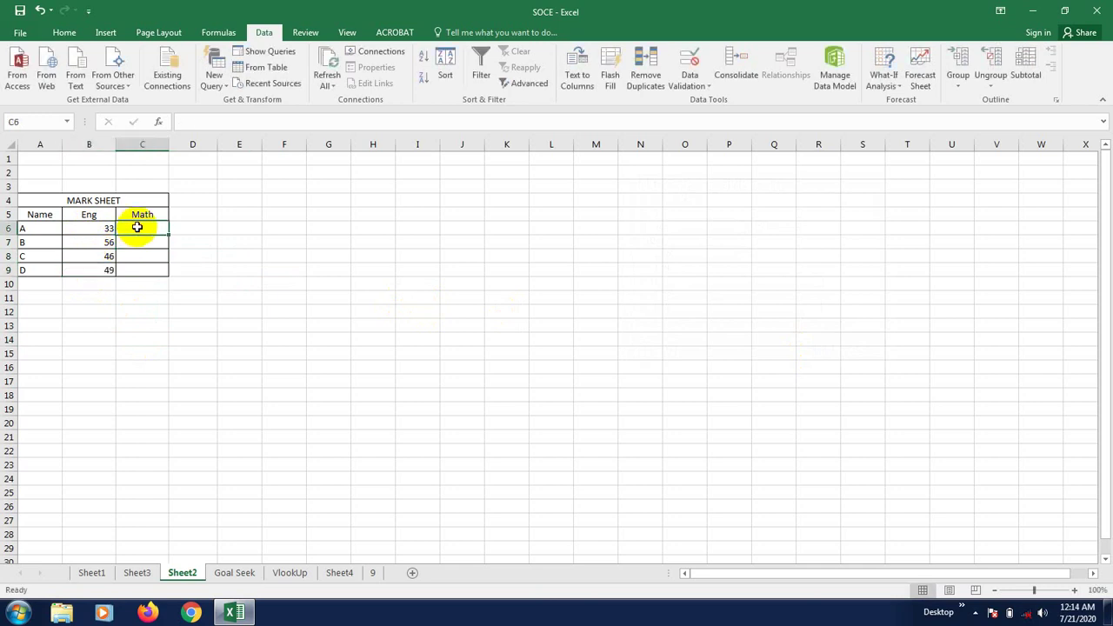
{"action": "type", "text": "435"}
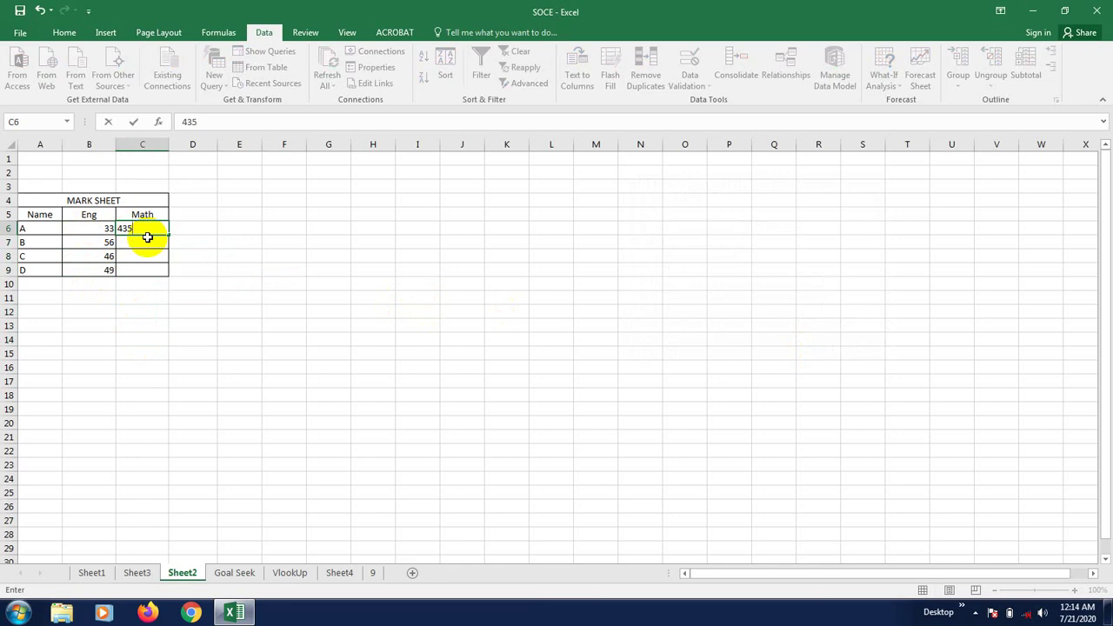
{"action": "key", "text": "BackSpace"}
{"action": "left_click", "coordinate": [147, 250]}
{"action": "left_click", "coordinate": [144, 241]}
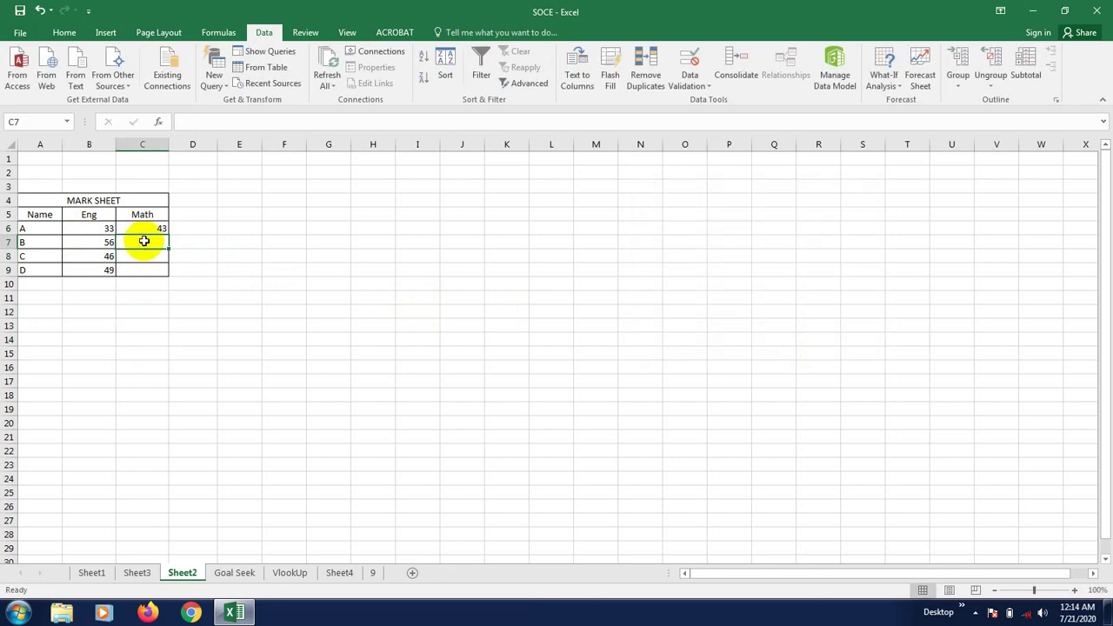
{"action": "type", "text": "76"}
{"action": "left_click", "coordinate": [155, 253]}
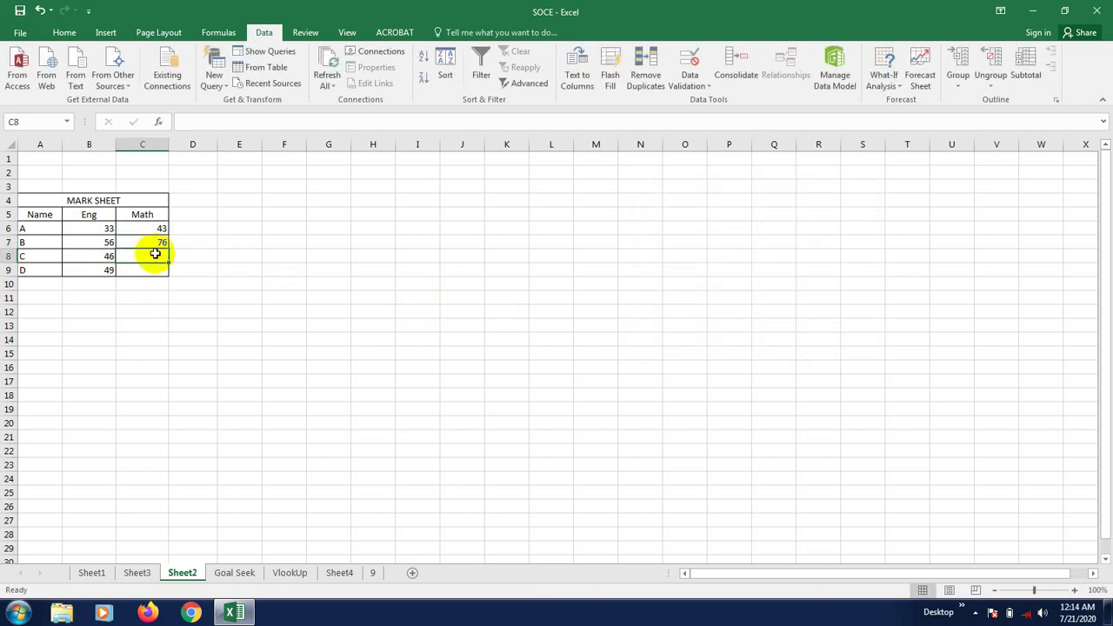
{"action": "type", "text": "37"}
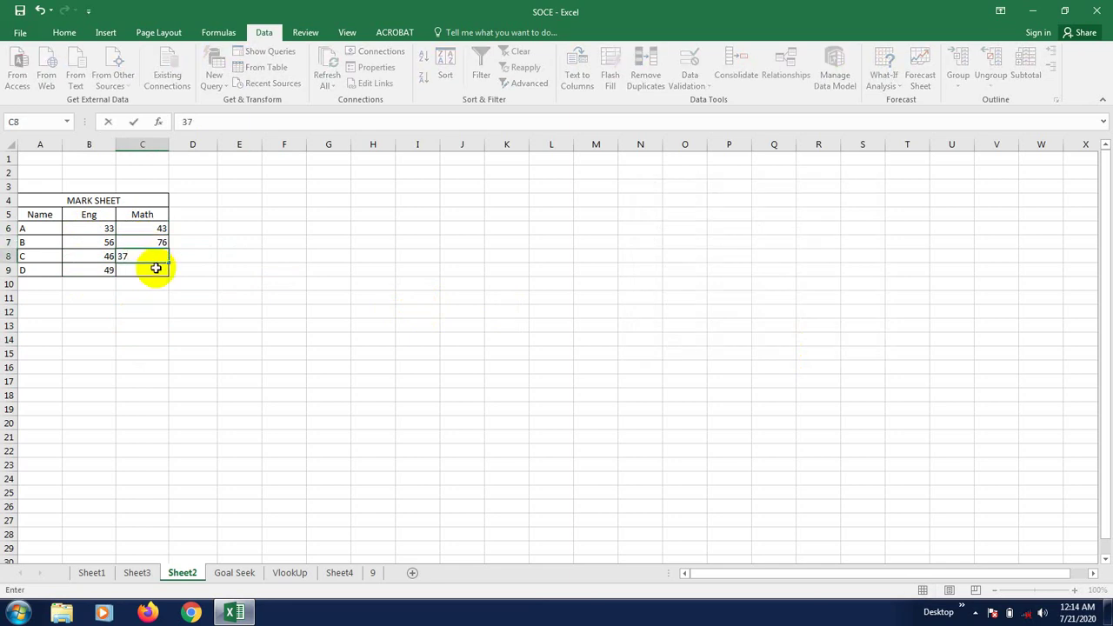
{"action": "left_click", "coordinate": [157, 269]}
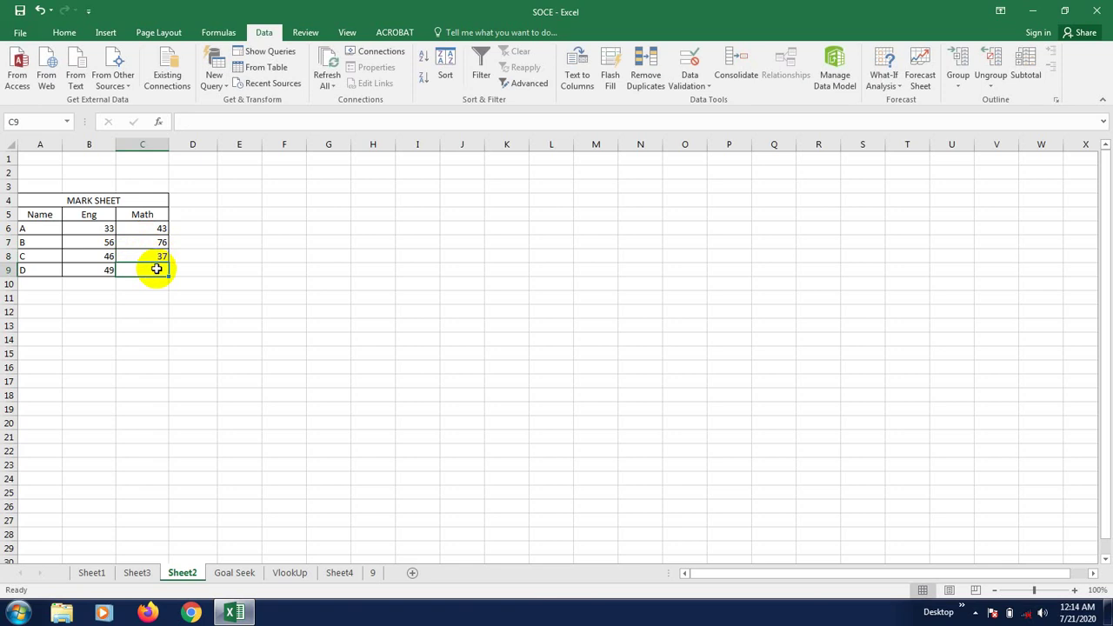
{"action": "type", "text": "338"}
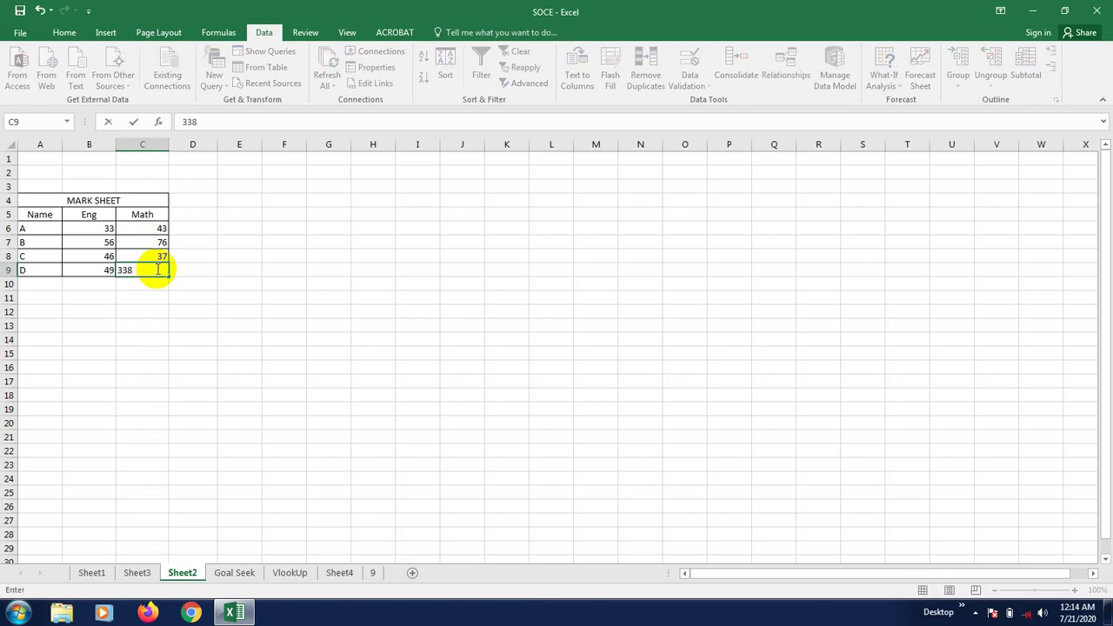
{"action": "key", "text": "BackSpace"}
{"action": "left_click", "coordinate": [151, 326]}
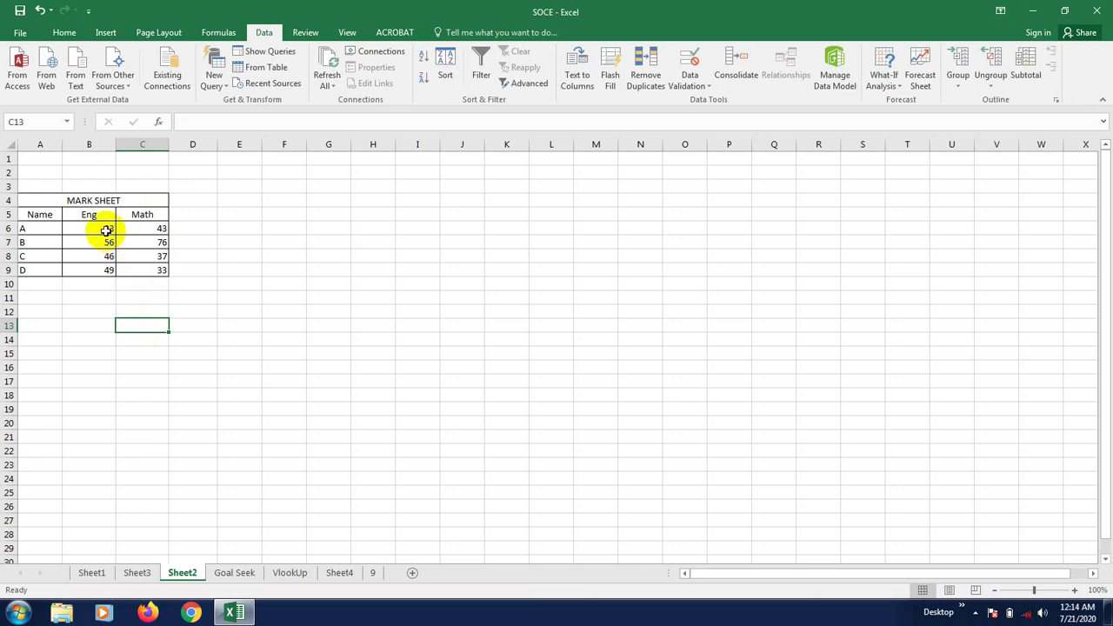
- Change A's Eng mark in B6 to 0 to test the lower limit of the validation rule
{"action": "left_click", "coordinate": [103, 229]}
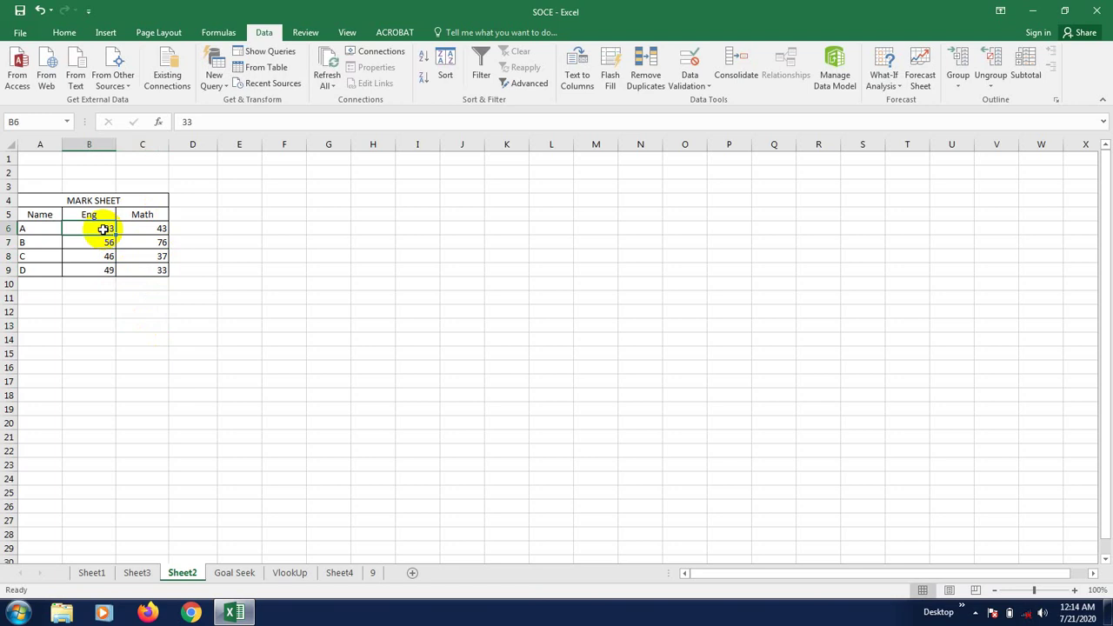
{"action": "type", "text": "0"}
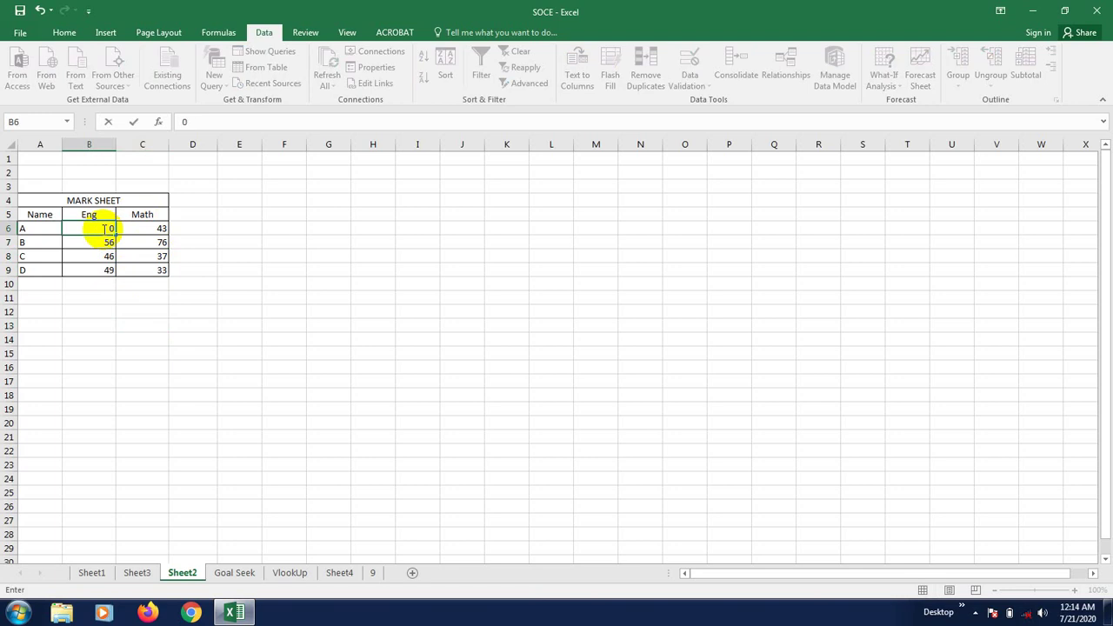
{"action": "key", "text": "Return"}
{"action": "left_click", "coordinate": [105, 226]}
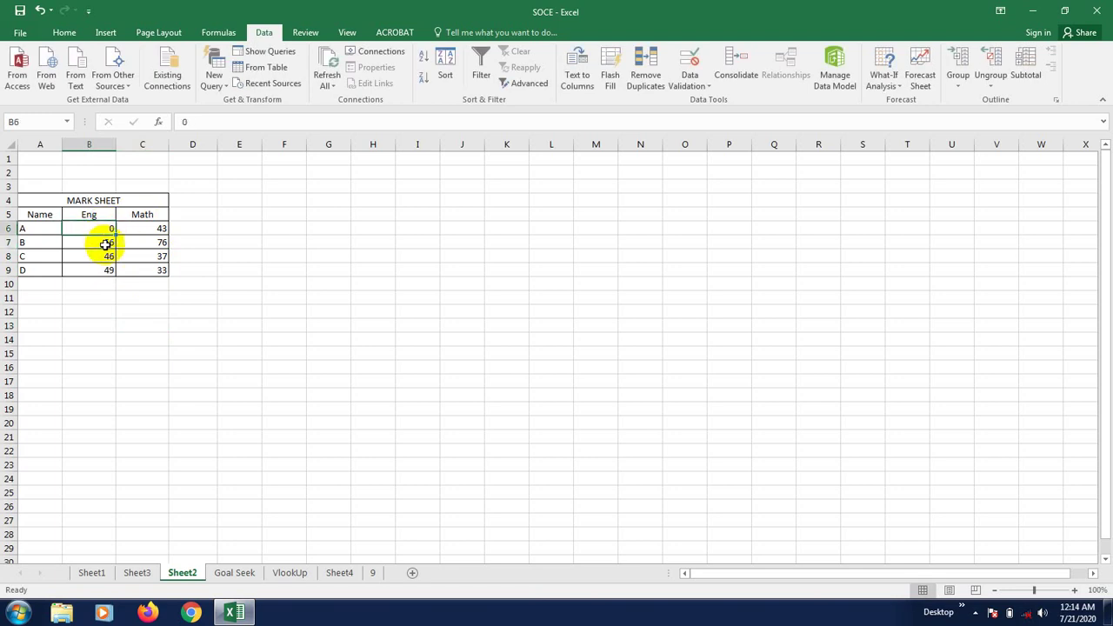
{"action": "left_click", "coordinate": [105, 245]}
- Try to enter -1 as A's Eng mark in B6, and cancel the entry
{"action": "left_click", "coordinate": [100, 229]}
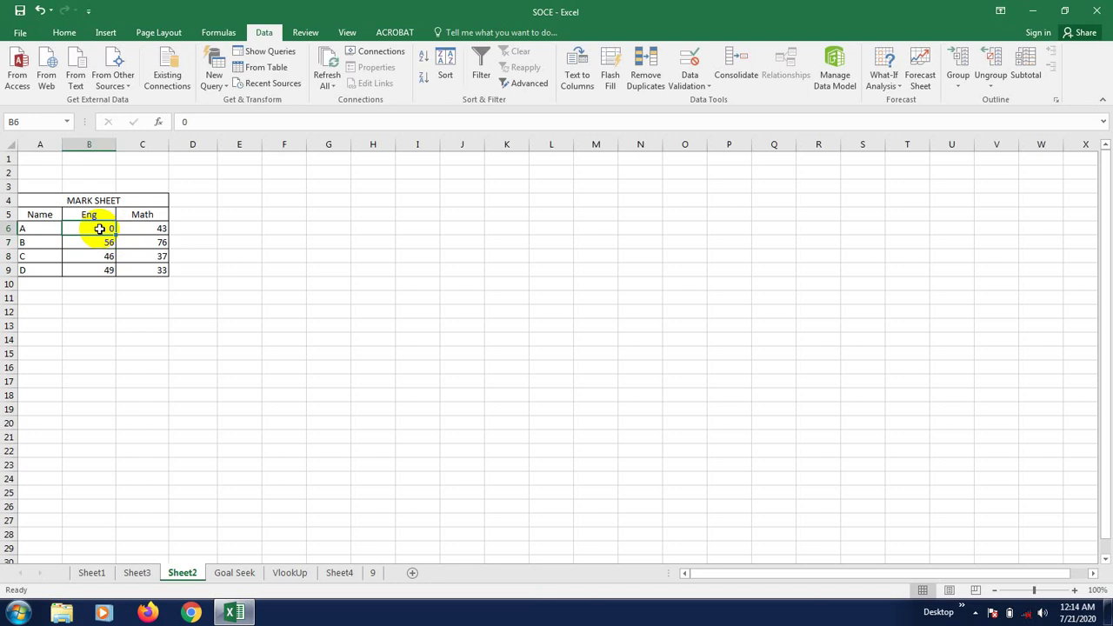
{"action": "type", "text": "-"}
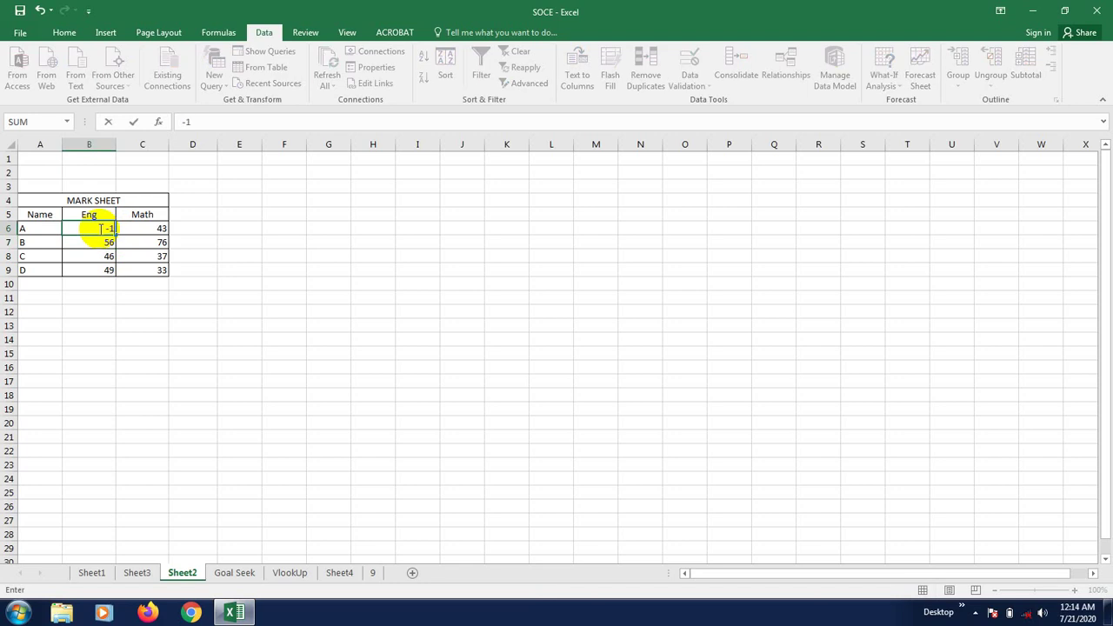
{"action": "type", "text": "1"}
{"action": "key", "text": "Return"}
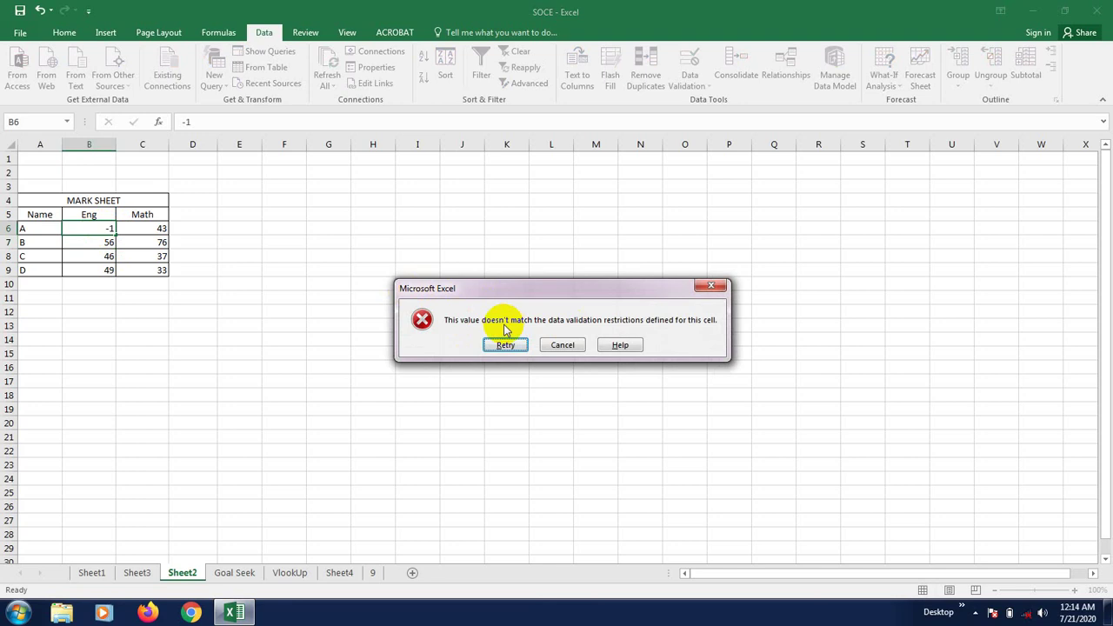
{"action": "left_click_drag", "start_coordinate": [474, 295], "coordinate": [455, 294]}
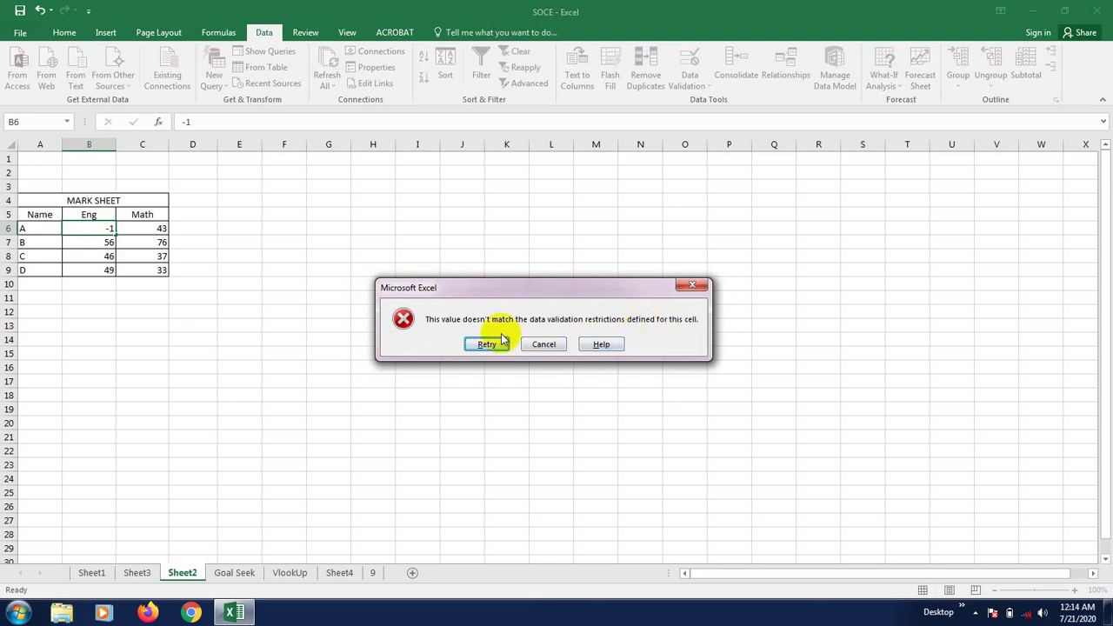
{"action": "left_click", "coordinate": [537, 345]}
{"action": "left_click", "coordinate": [415, 350]}
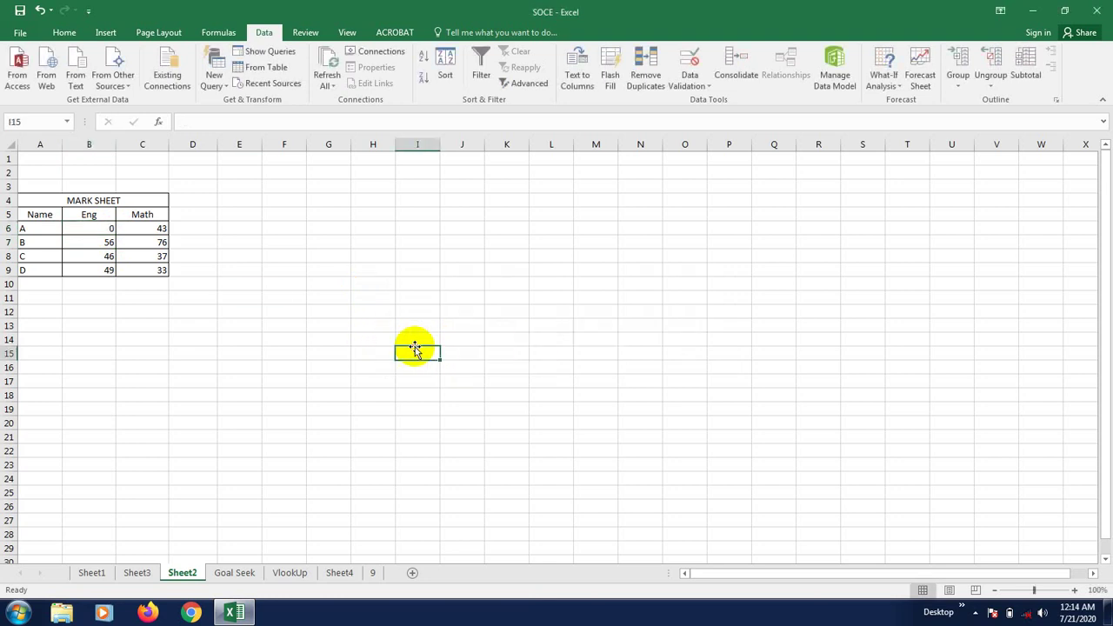
{"action": "left_click", "coordinate": [323, 324]}
- Set A's Eng mark in B6 to 45
{"action": "left_click", "coordinate": [104, 227]}
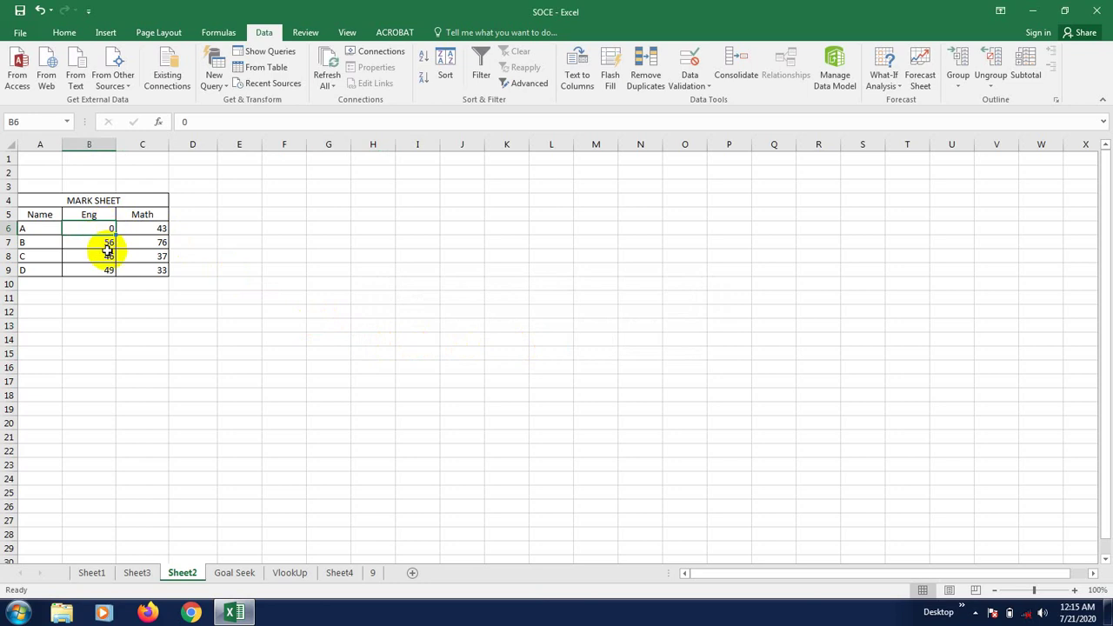
{"action": "left_click", "coordinate": [107, 253]}
{"action": "left_click", "coordinate": [108, 229]}
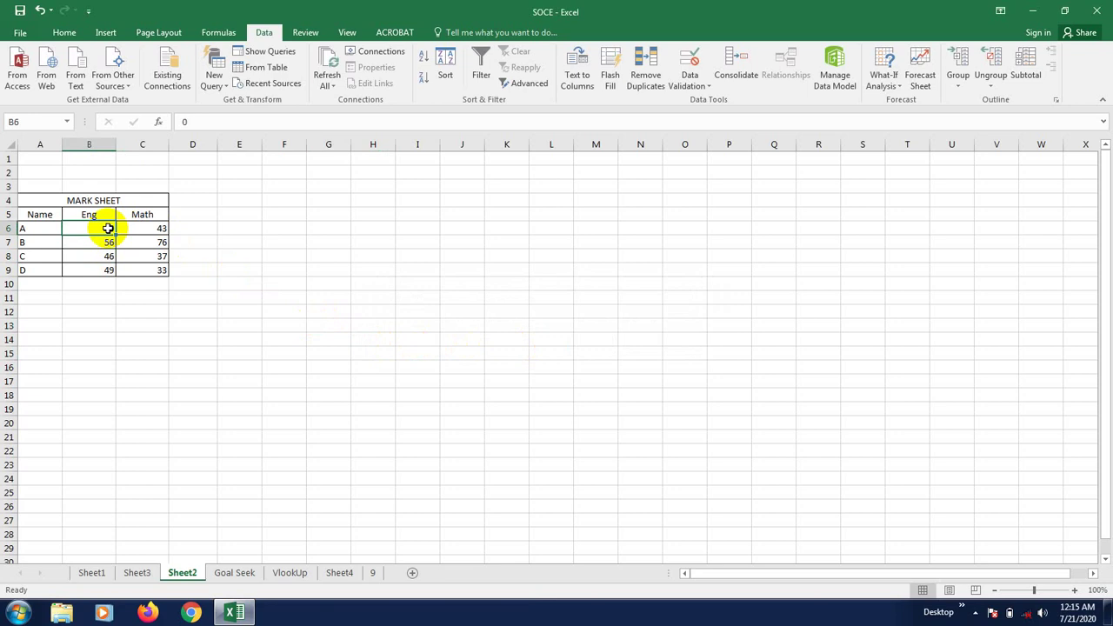
{"action": "left_click", "coordinate": [107, 244]}
{"action": "left_click", "coordinate": [108, 230]}
{"action": "left_click", "coordinate": [154, 241]}
{"action": "left_click", "coordinate": [93, 216]}
{"action": "left_click", "coordinate": [81, 229]}
{"action": "type", "text": "45"}
{"action": "left_click", "coordinate": [155, 258]}
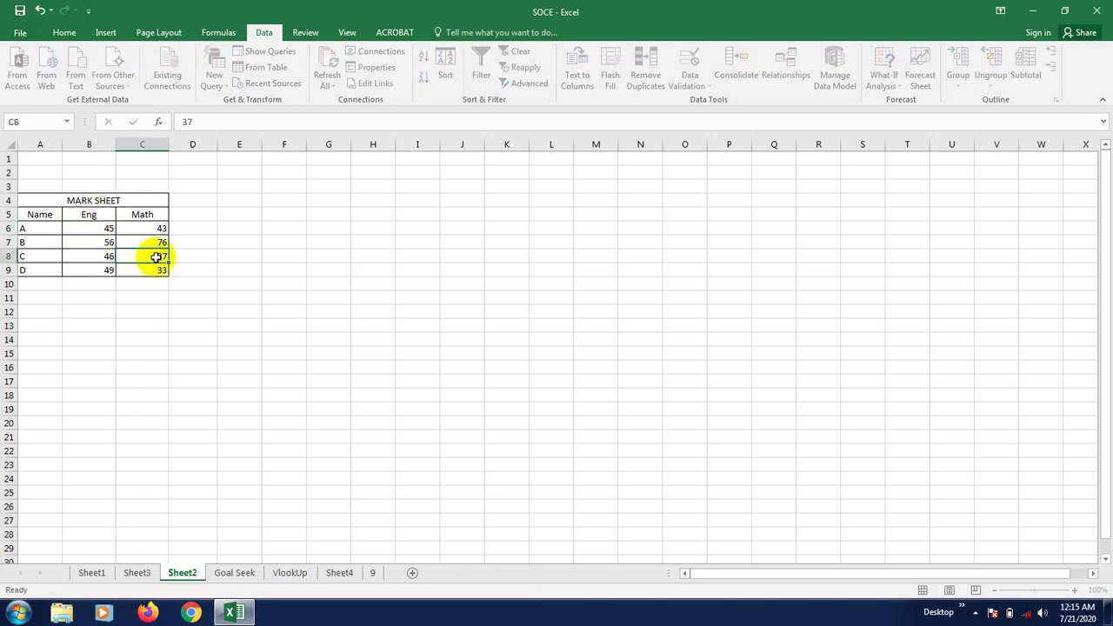
- Try to enter 123 as A's Math mark in C6, and cancel the entry
{"action": "left_click", "coordinate": [154, 230]}
{"action": "type", "text": "12"}
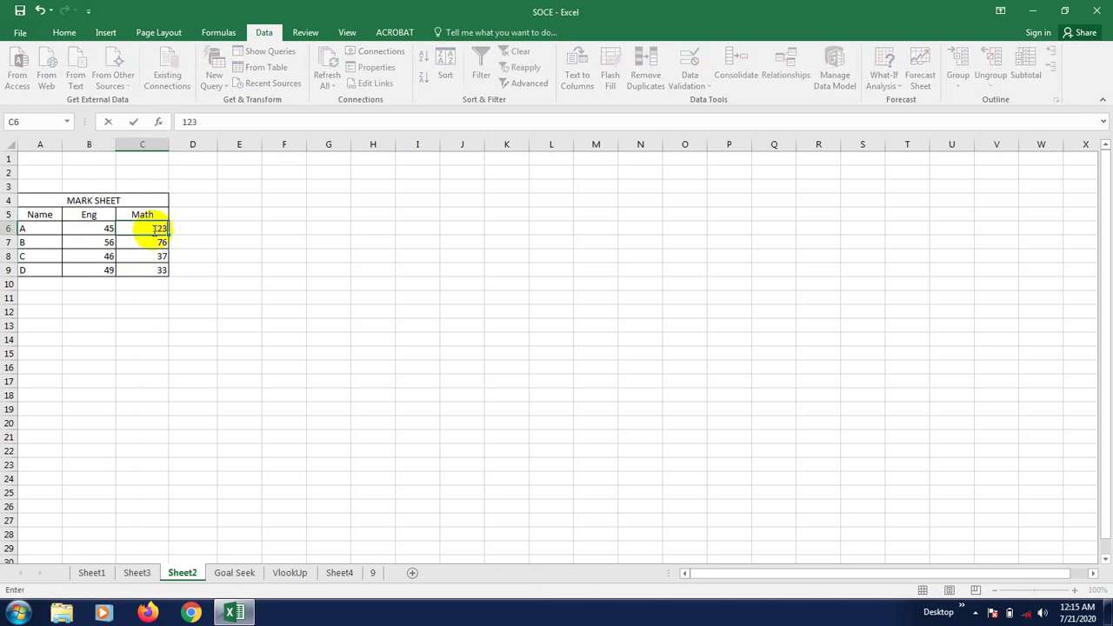
{"action": "left_click", "coordinate": [270, 271]}
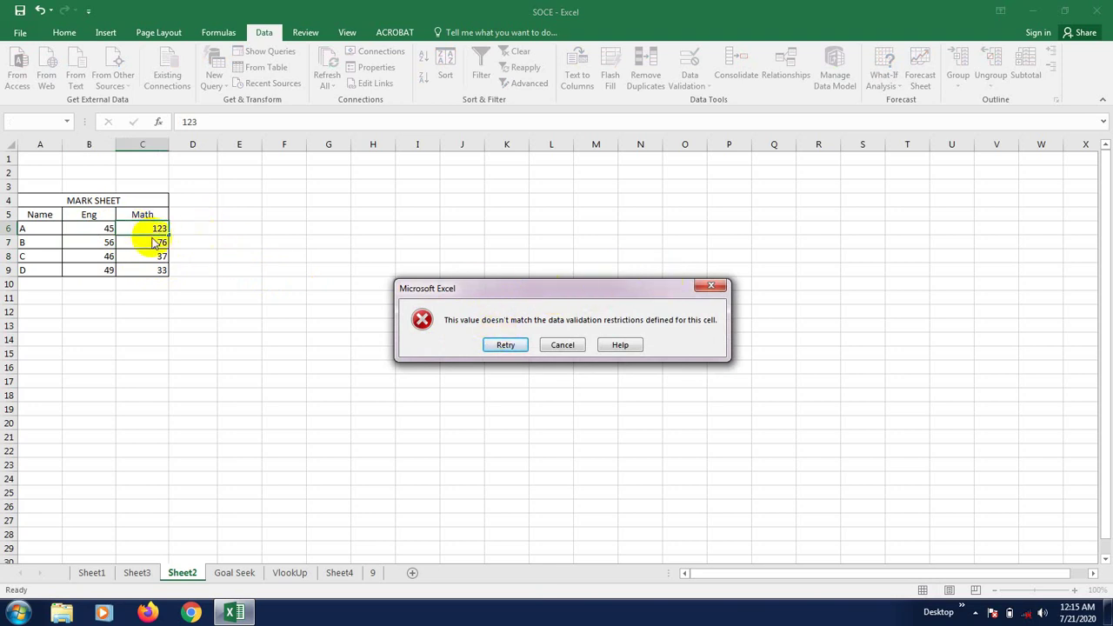
{"action": "left_click", "coordinate": [561, 346]}
{"action": "left_click", "coordinate": [241, 268]}
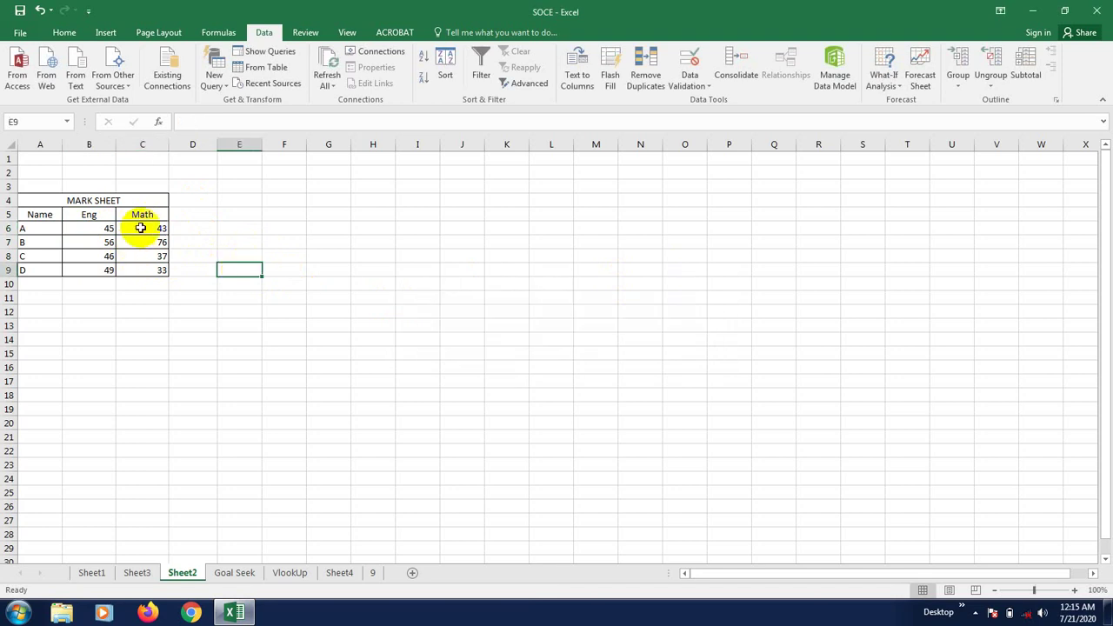
- Add an error alert to the marks' data validation in B6:C9, titled "Attention" with the message "Provide value btwn 0 to 100"
{"action": "left_click_drag", "start_coordinate": [84, 228], "coordinate": [164, 272]}
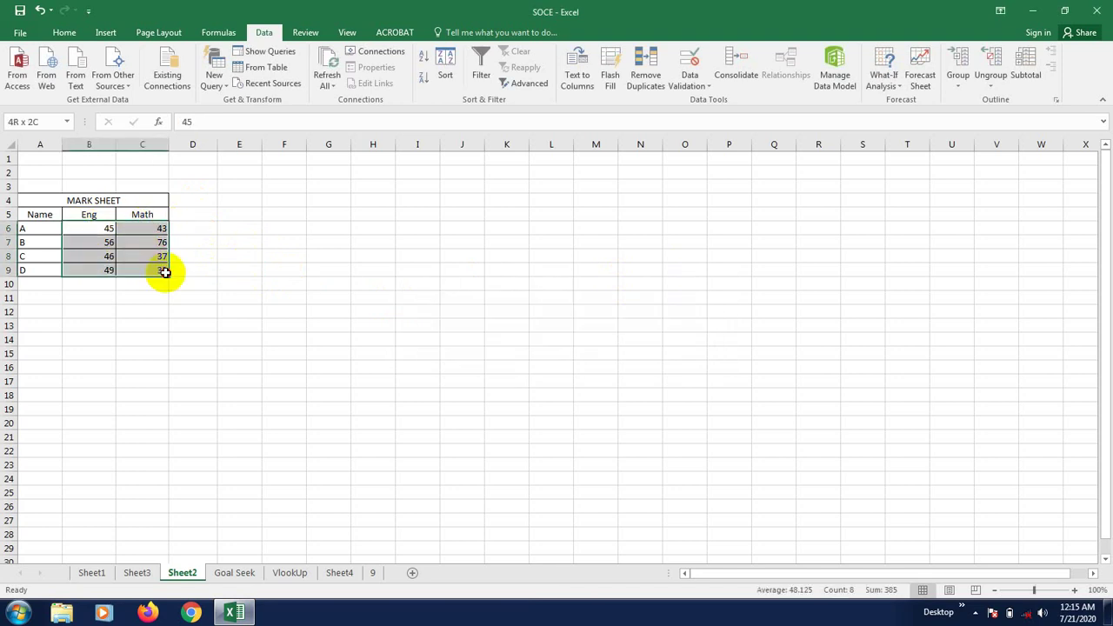
{"action": "left_click", "coordinate": [701, 84]}
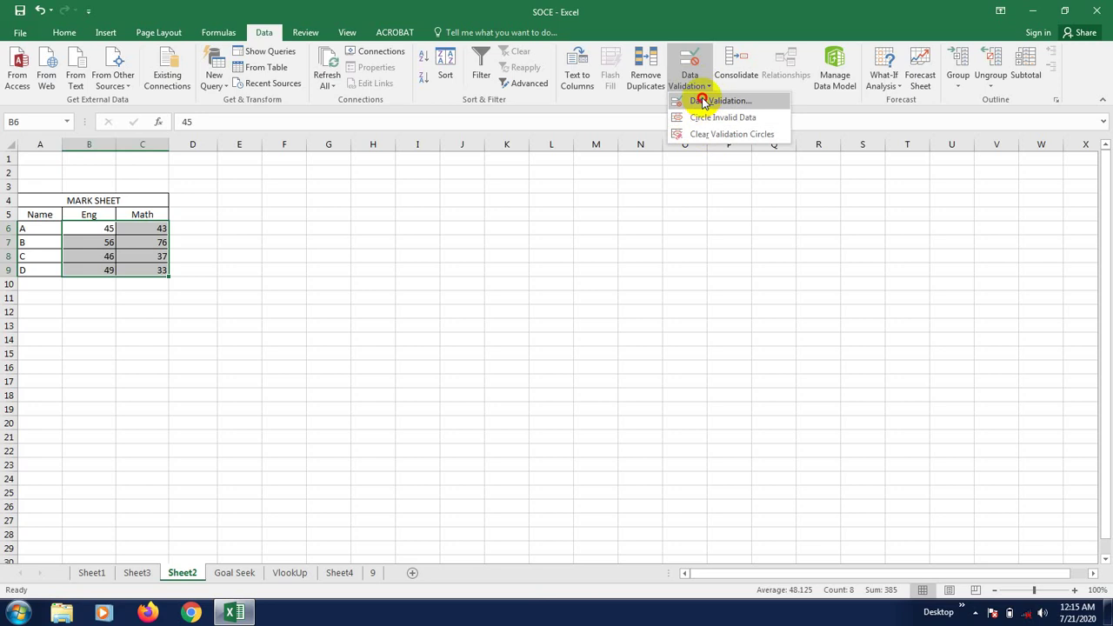
{"action": "left_click", "coordinate": [702, 101]}
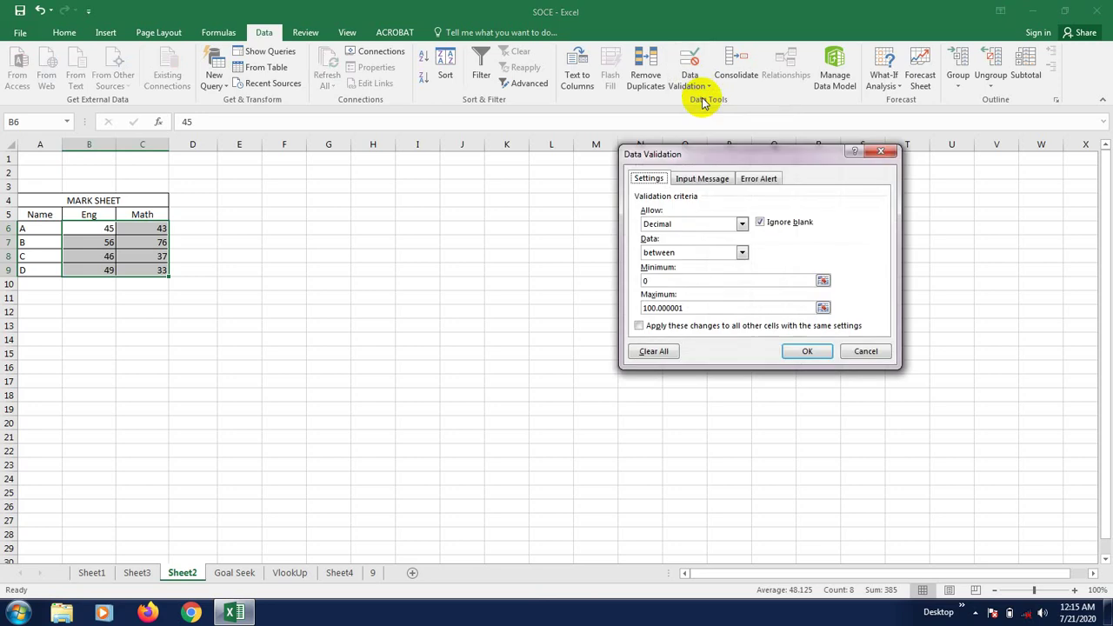
{"action": "left_click", "coordinate": [703, 226]}
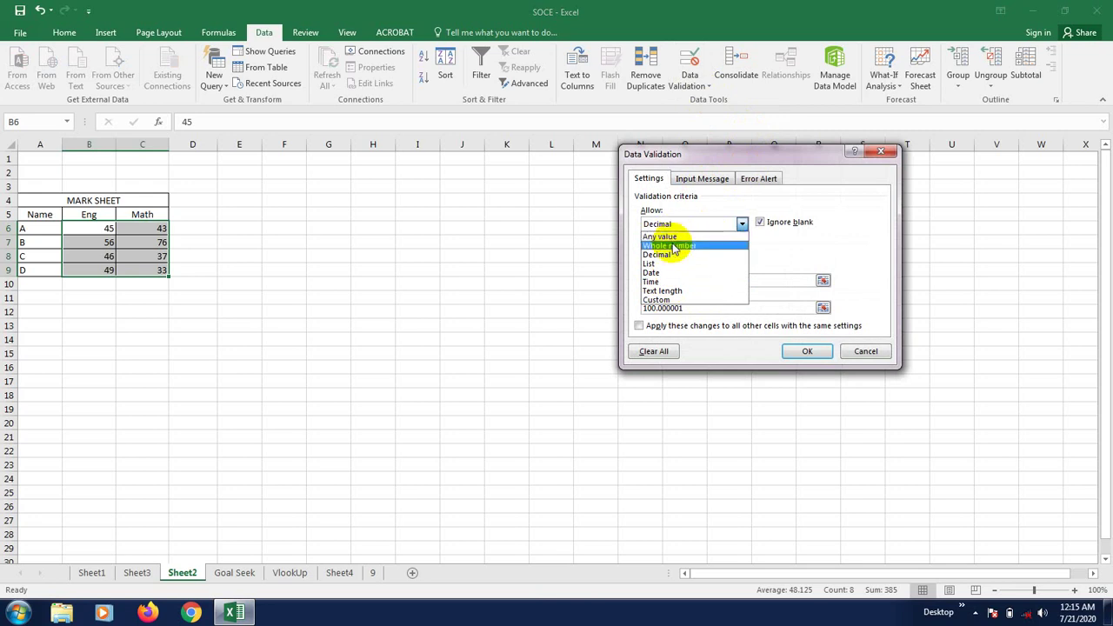
{"action": "left_click", "coordinate": [687, 272]}
{"action": "left_click", "coordinate": [687, 180]}
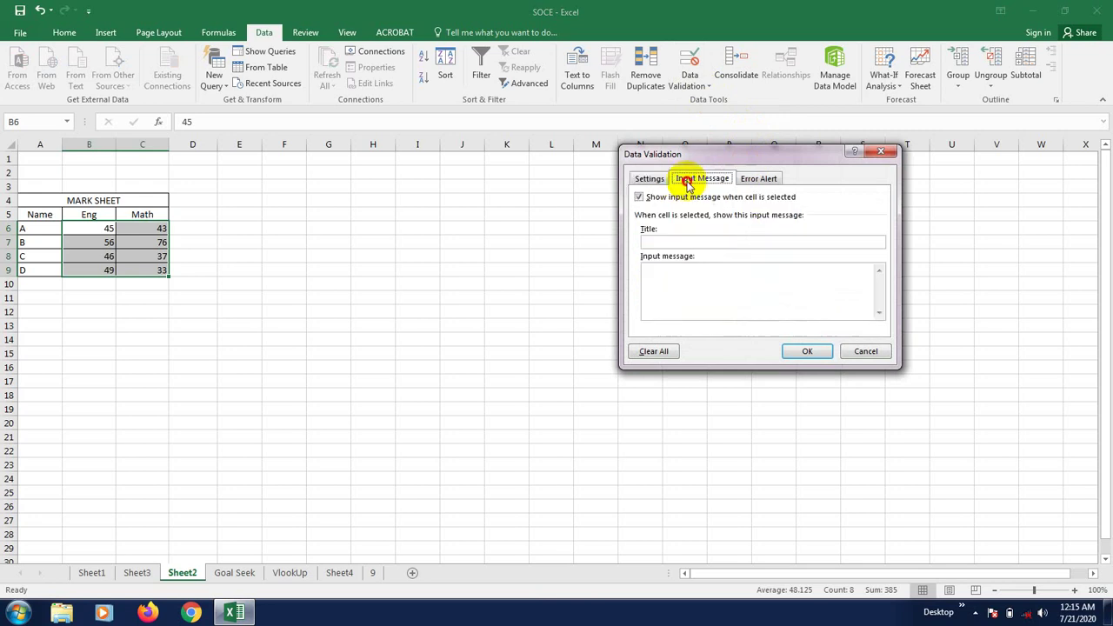
{"action": "left_click", "coordinate": [758, 180]}
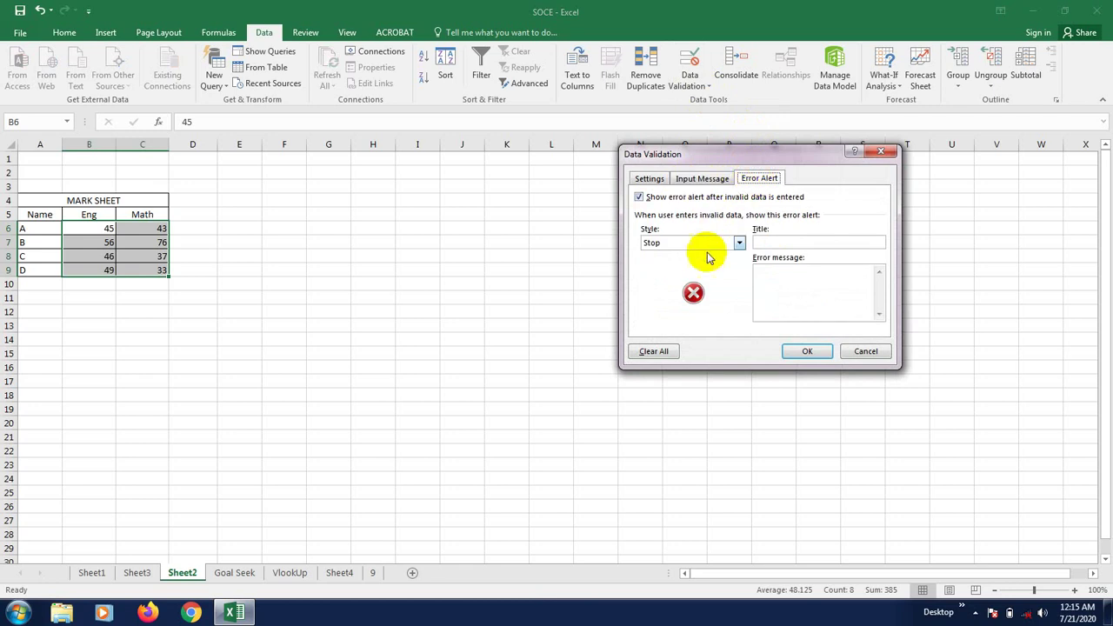
{"action": "left_click", "coordinate": [768, 243]}
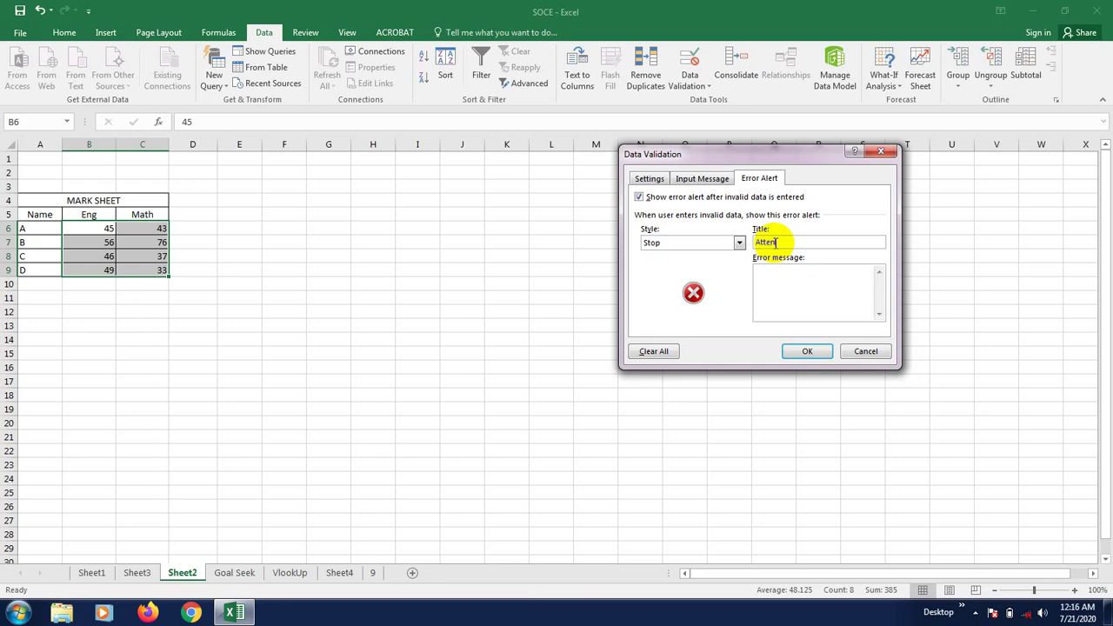
{"action": "left_click", "coordinate": [801, 294]}
{"action": "type", "text": "Pro"}
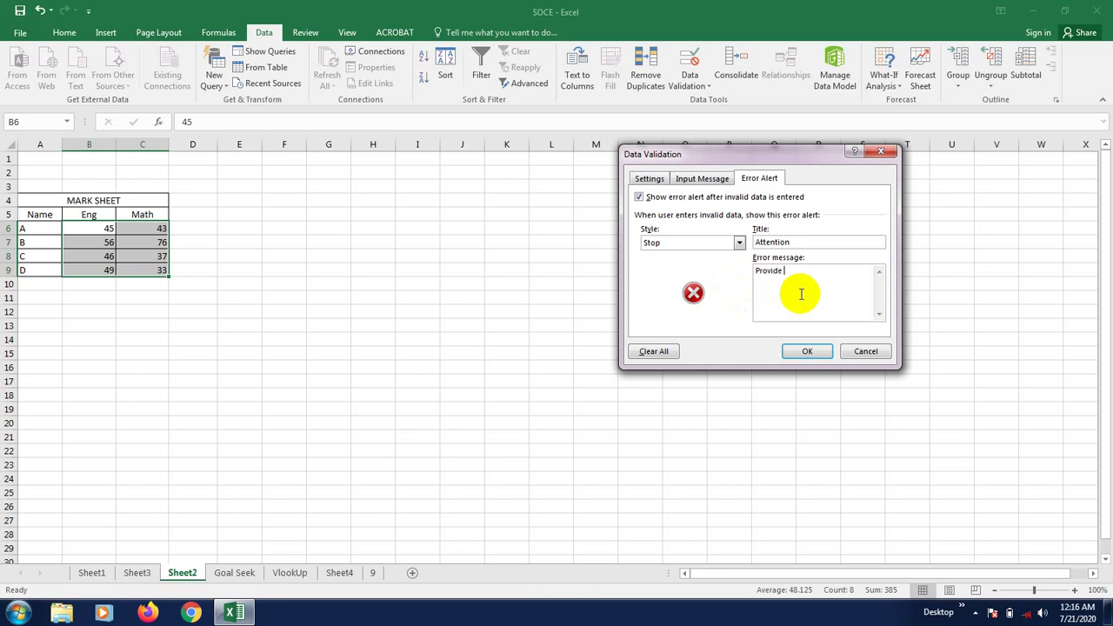
{"action": "type", "text": "vide value btwn 0 to 100"}
{"action": "left_click", "coordinate": [806, 350]}
{"action": "left_click", "coordinate": [284, 325]}
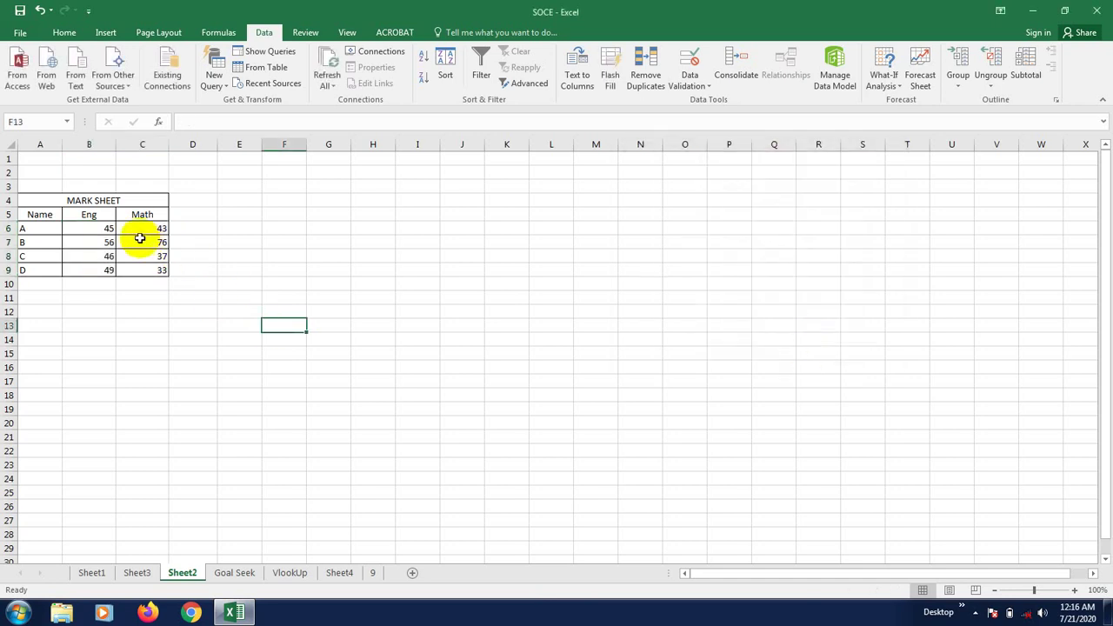
- Try to enter 123 as B's Math mark in C7 to test the custom error alert, and cancel the entry
{"action": "left_click", "coordinate": [143, 242]}
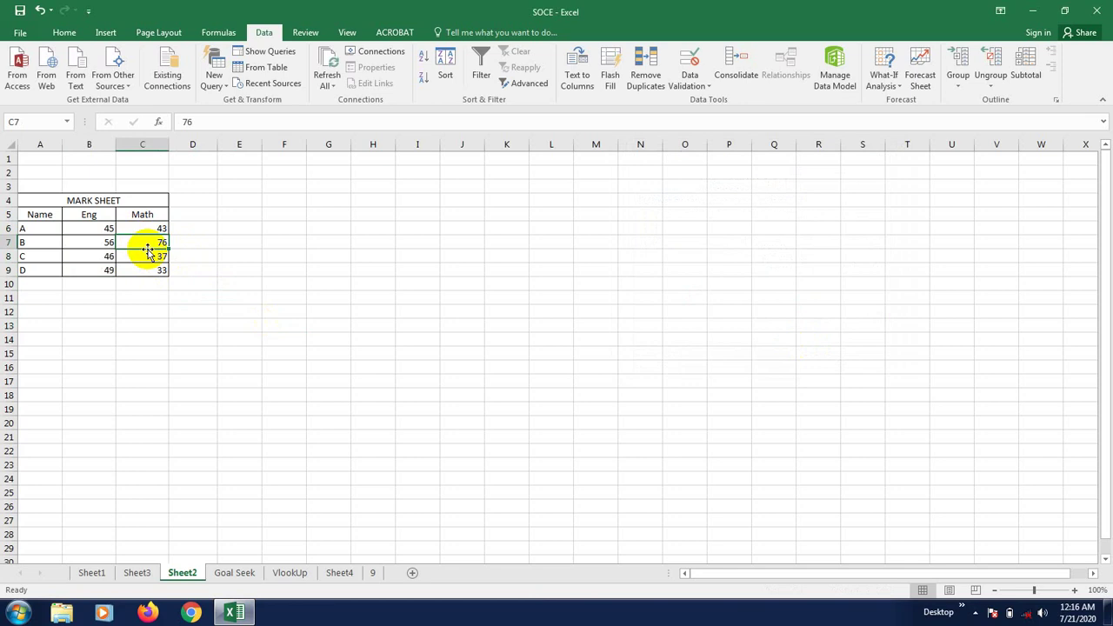
{"action": "type", "text": "123"}
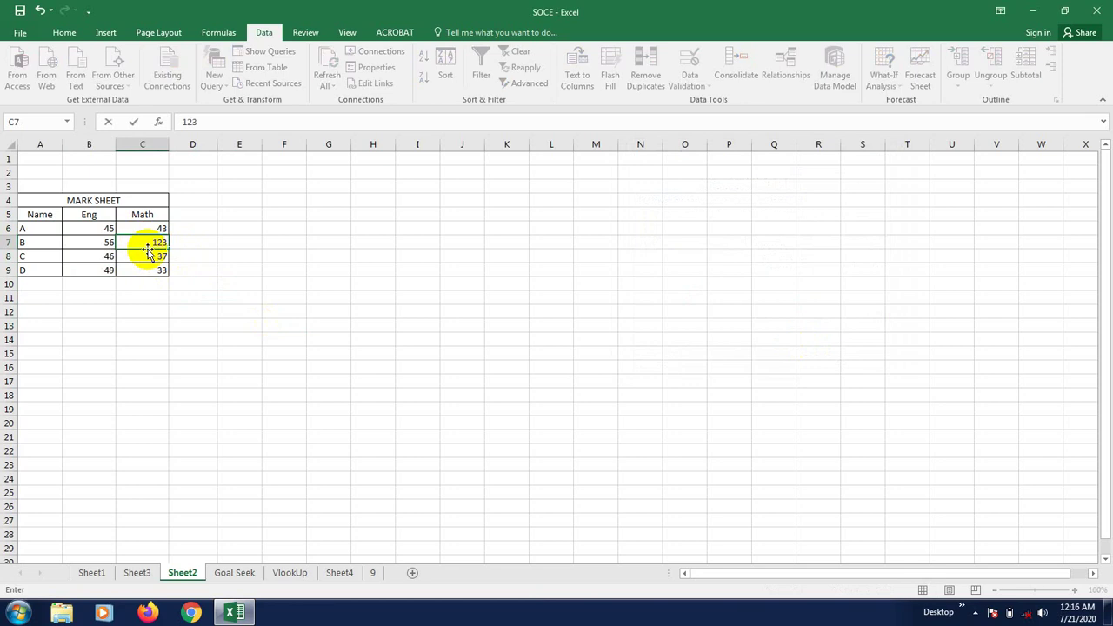
{"action": "key", "text": "Return"}
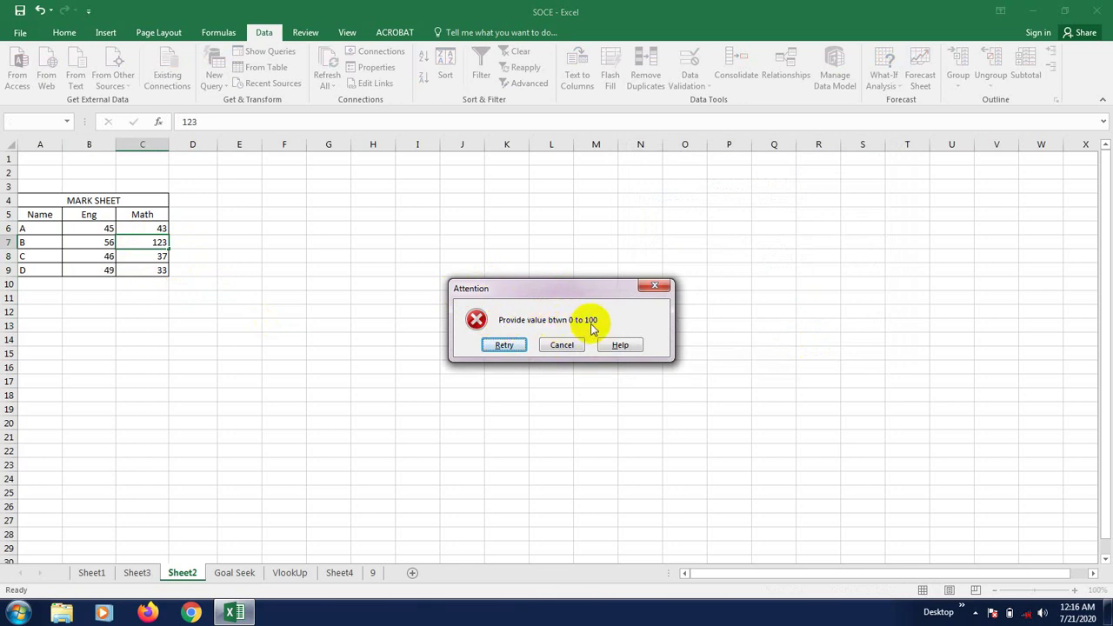
{"action": "left_click_drag", "start_coordinate": [565, 290], "coordinate": [535, 281]}
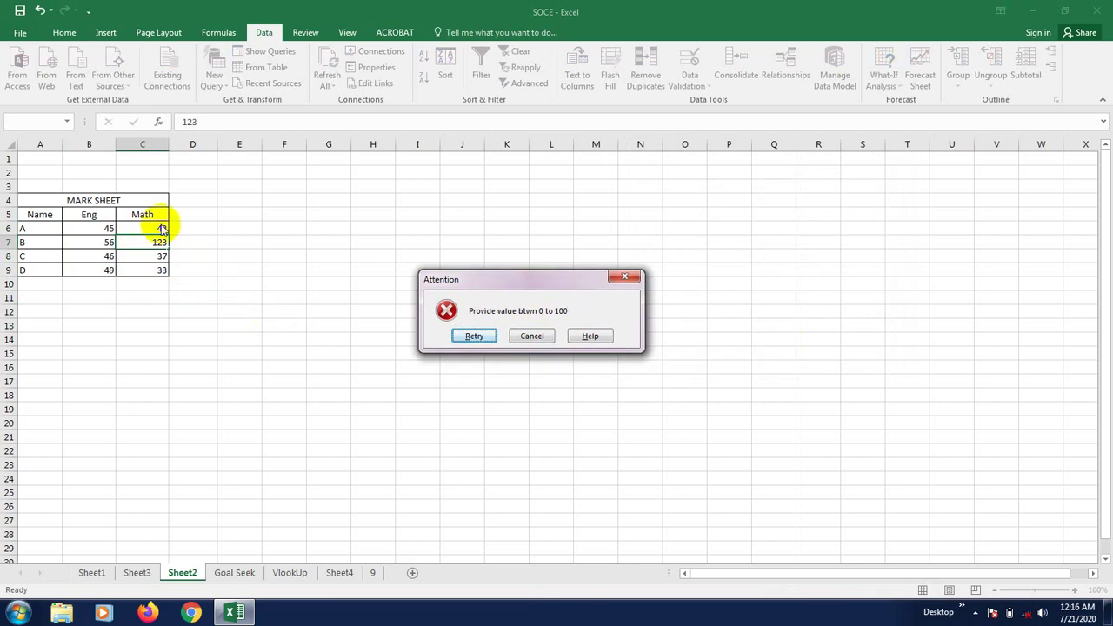
{"action": "left_click", "coordinate": [541, 336]}
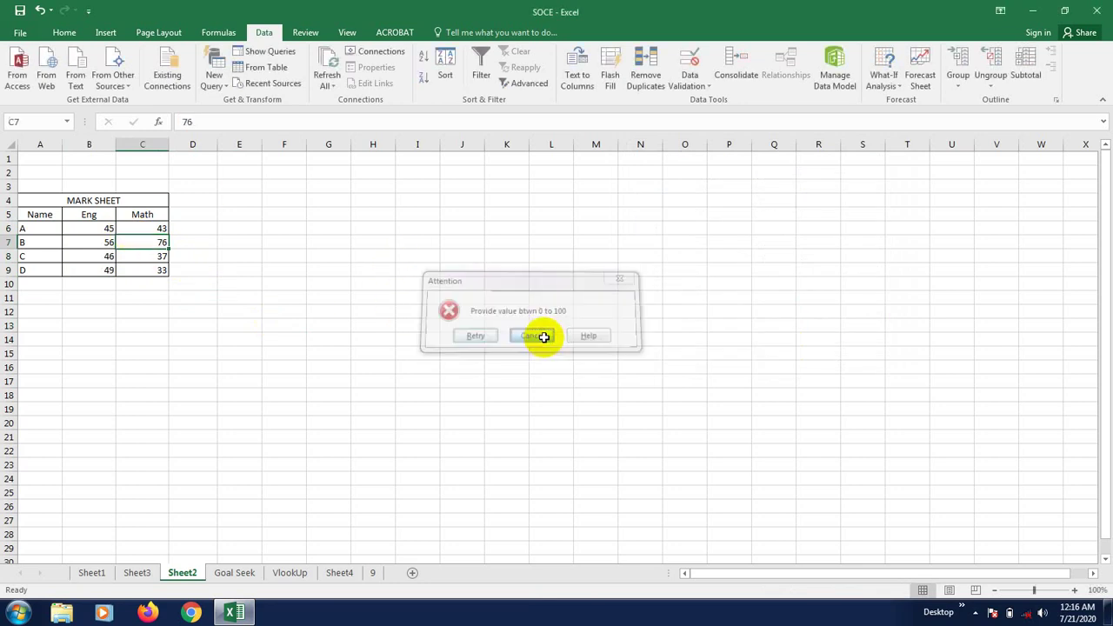
{"action": "left_click", "coordinate": [248, 282]}
- Clear all data validation from the marks in B6:C9, allowing any value, and apply the change to all other cells with the same settings
{"action": "left_click_drag", "start_coordinate": [90, 227], "coordinate": [145, 273]}
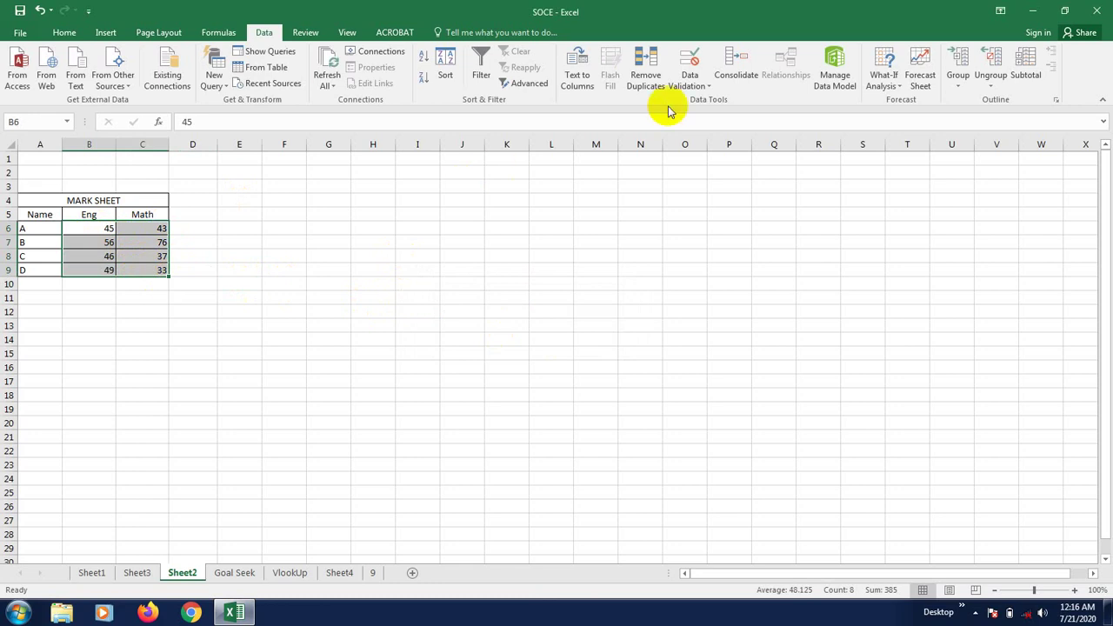
{"action": "left_click", "coordinate": [703, 85]}
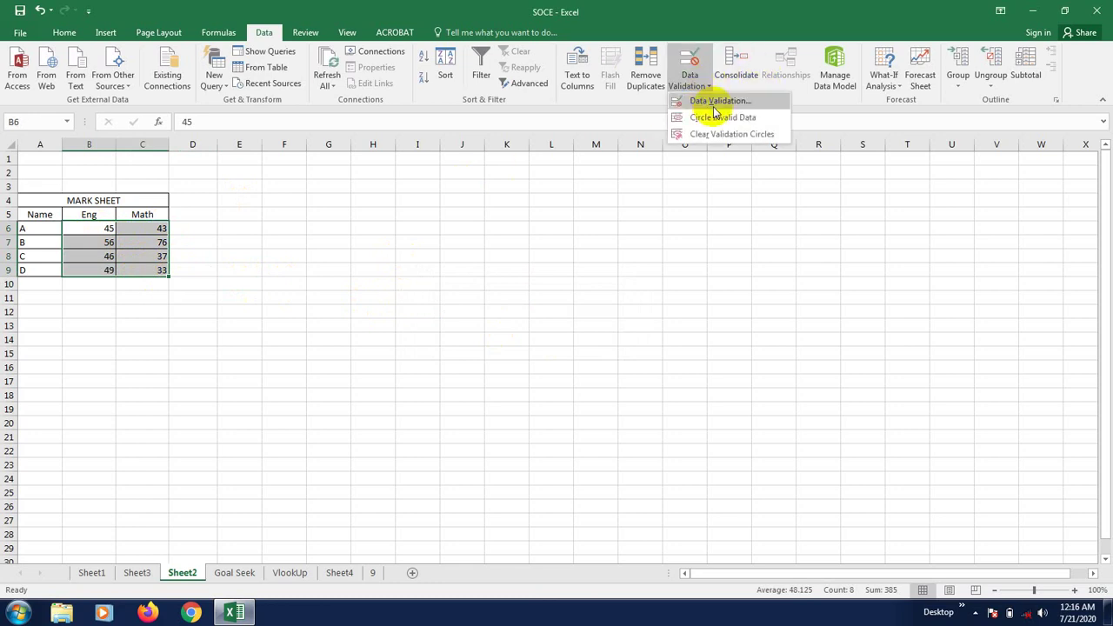
{"action": "left_click", "coordinate": [714, 102]}
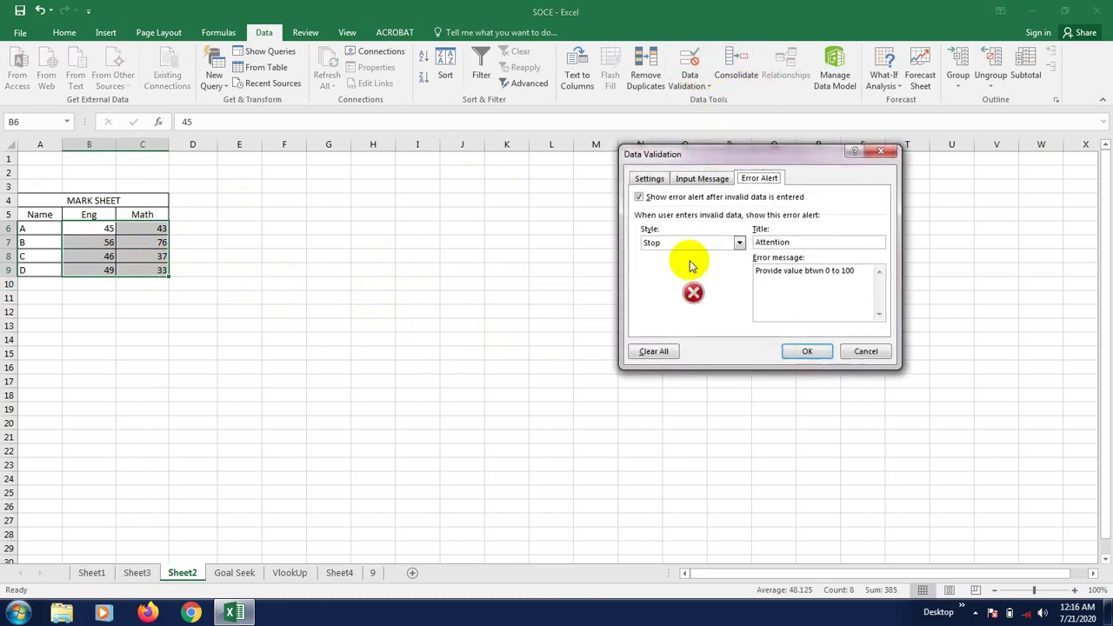
{"action": "left_click", "coordinate": [672, 354]}
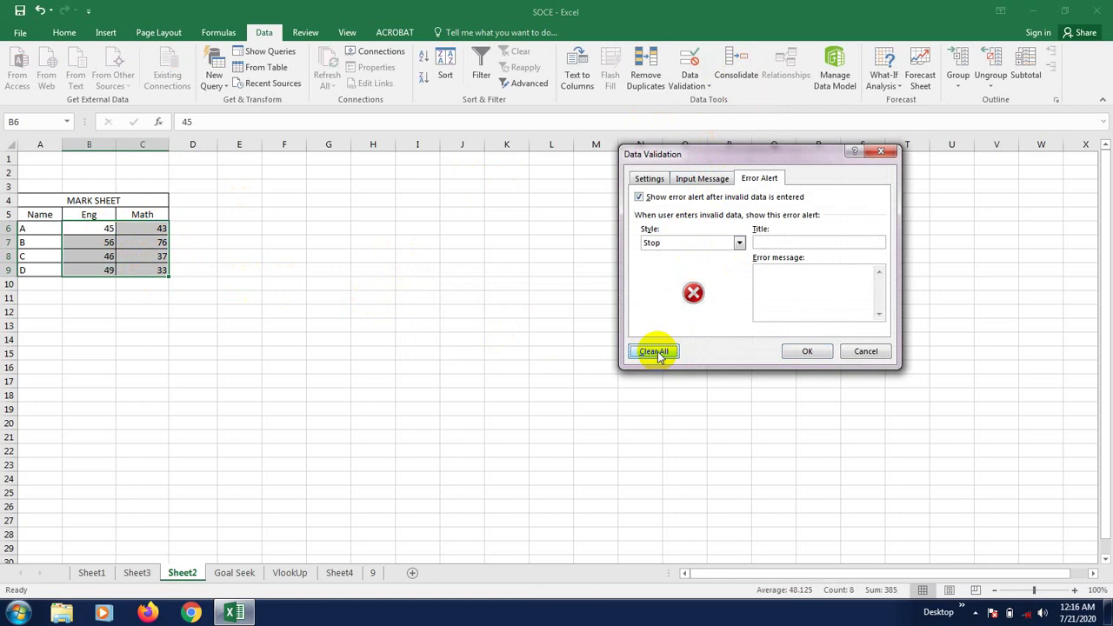
{"action": "left_click", "coordinate": [703, 179]}
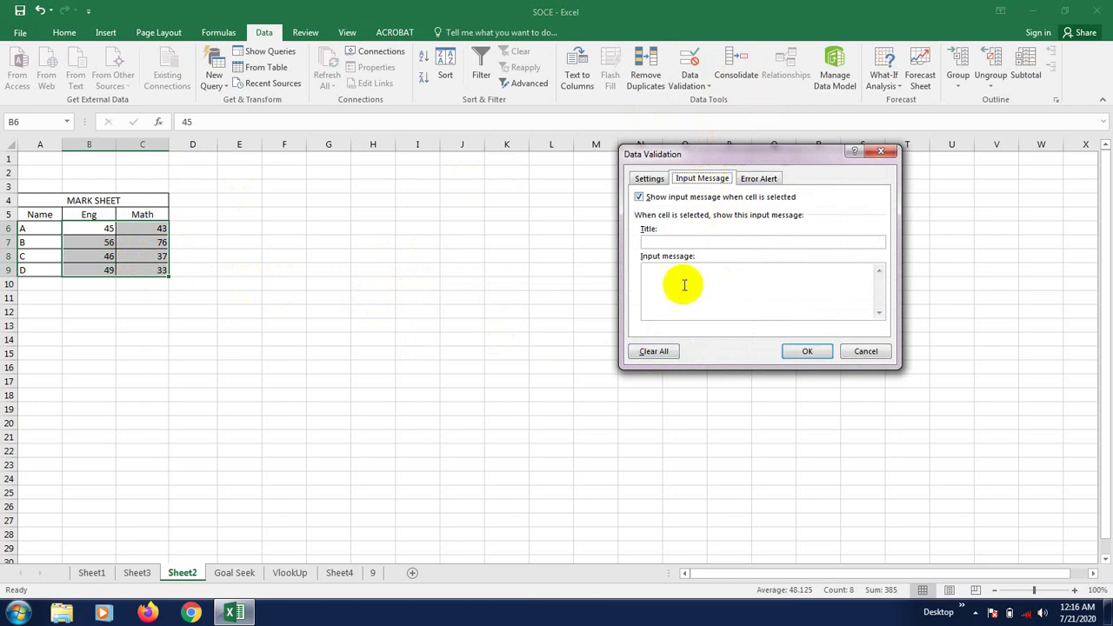
{"action": "left_click", "coordinate": [649, 178]}
{"action": "left_click", "coordinate": [677, 228]}
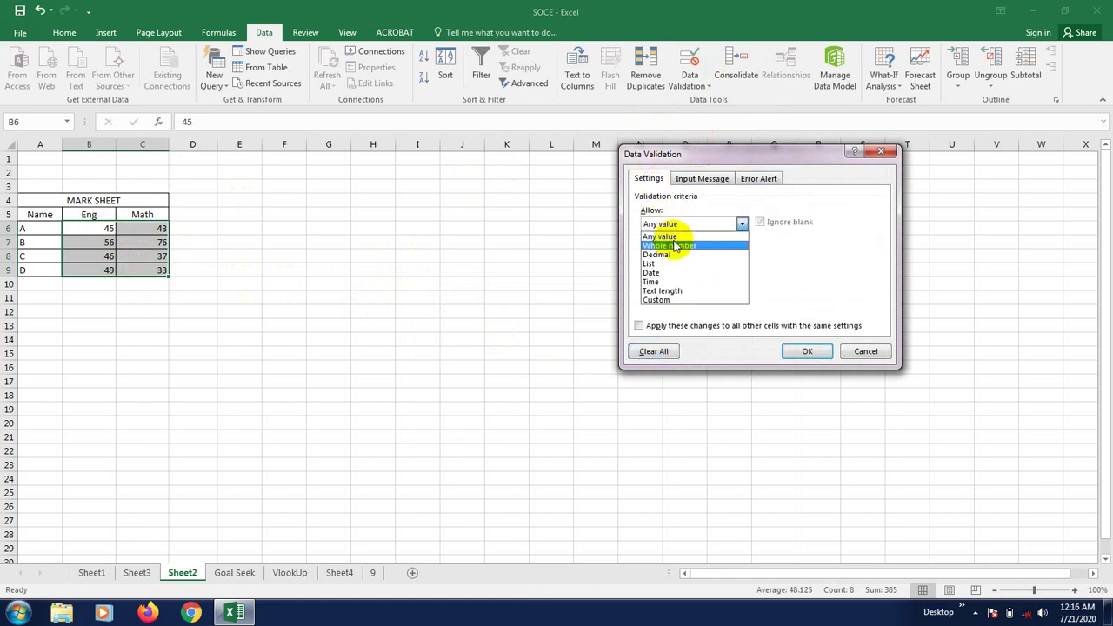
{"action": "left_click", "coordinate": [673, 241]}
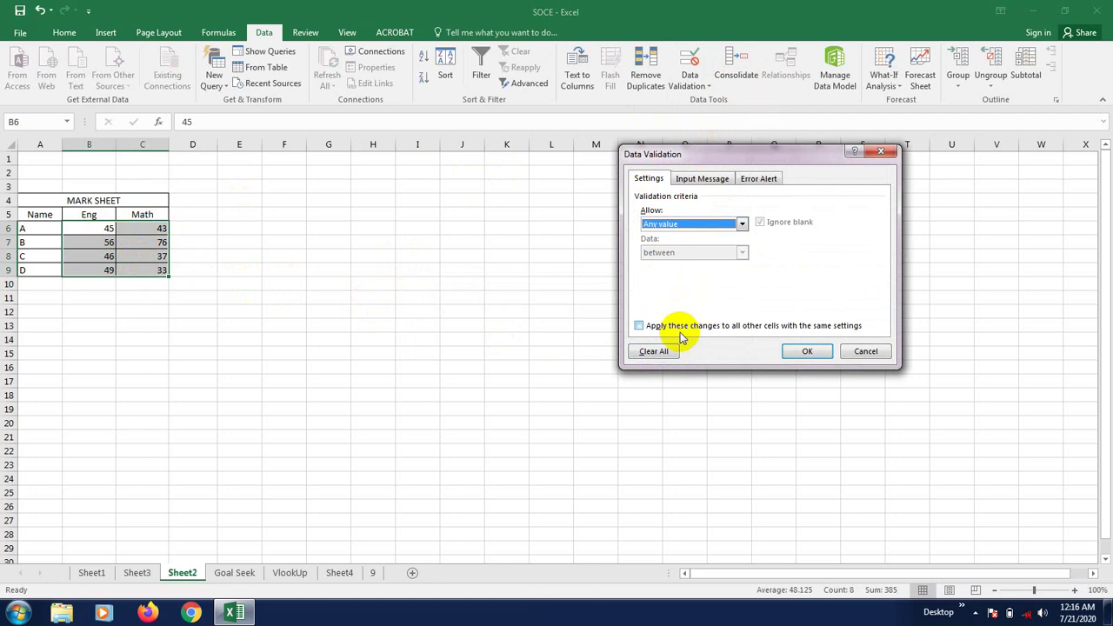
{"action": "left_click", "coordinate": [639, 326]}
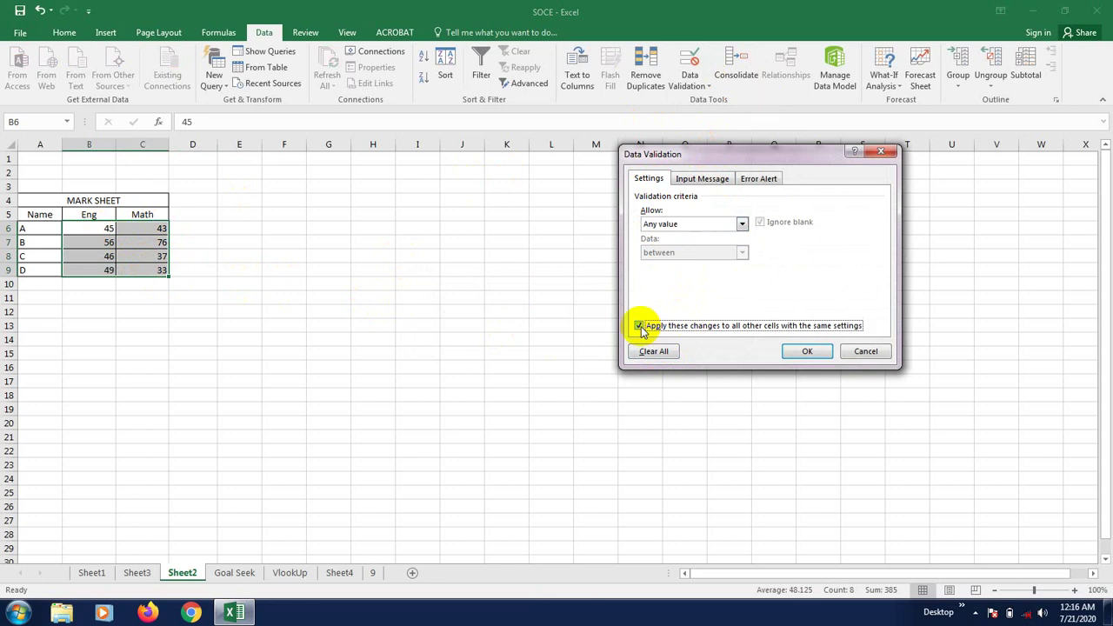
{"action": "left_click", "coordinate": [806, 353]}
{"action": "left_click", "coordinate": [418, 353]}
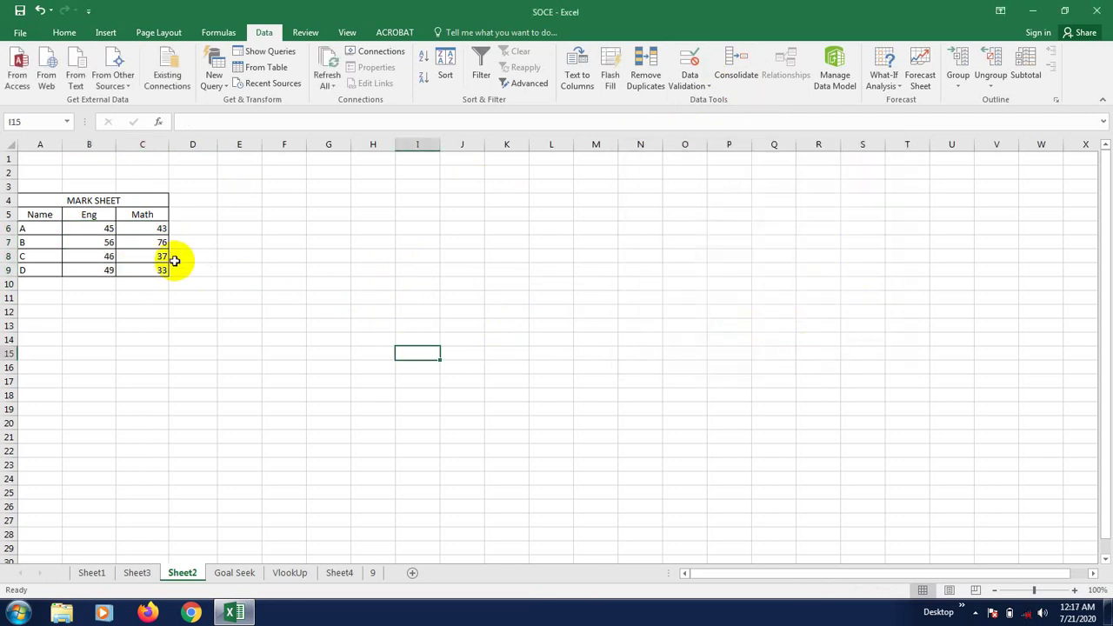
- Set C's Math mark in C8 to 123 to test that the validation rule is removed
{"action": "left_click", "coordinate": [157, 254]}
{"action": "type", "text": "123"}
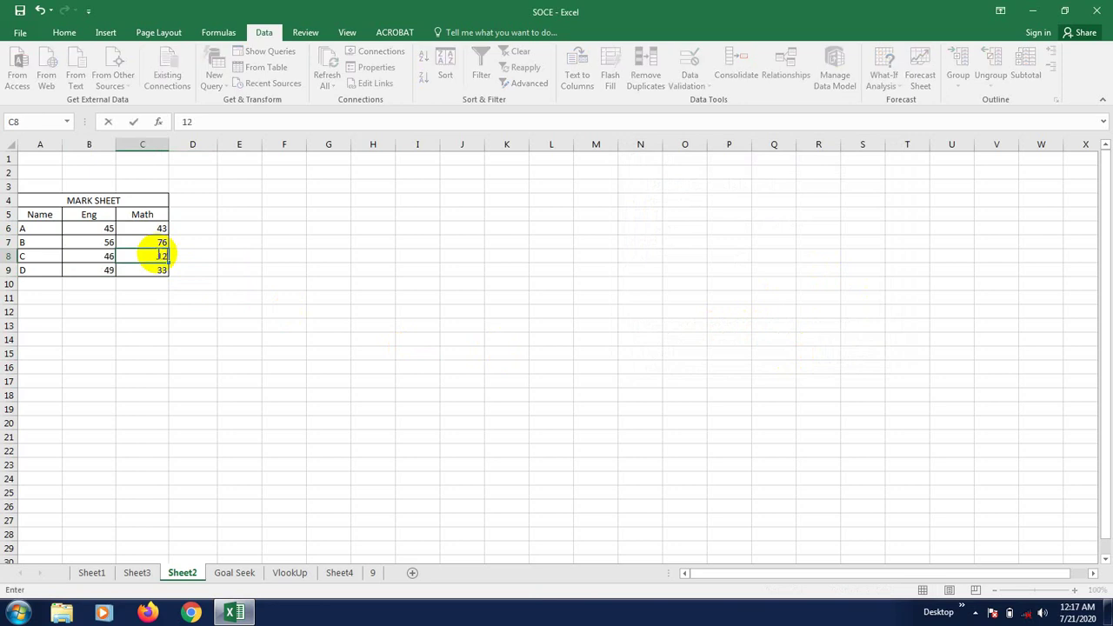
{"action": "left_click", "coordinate": [233, 299]}
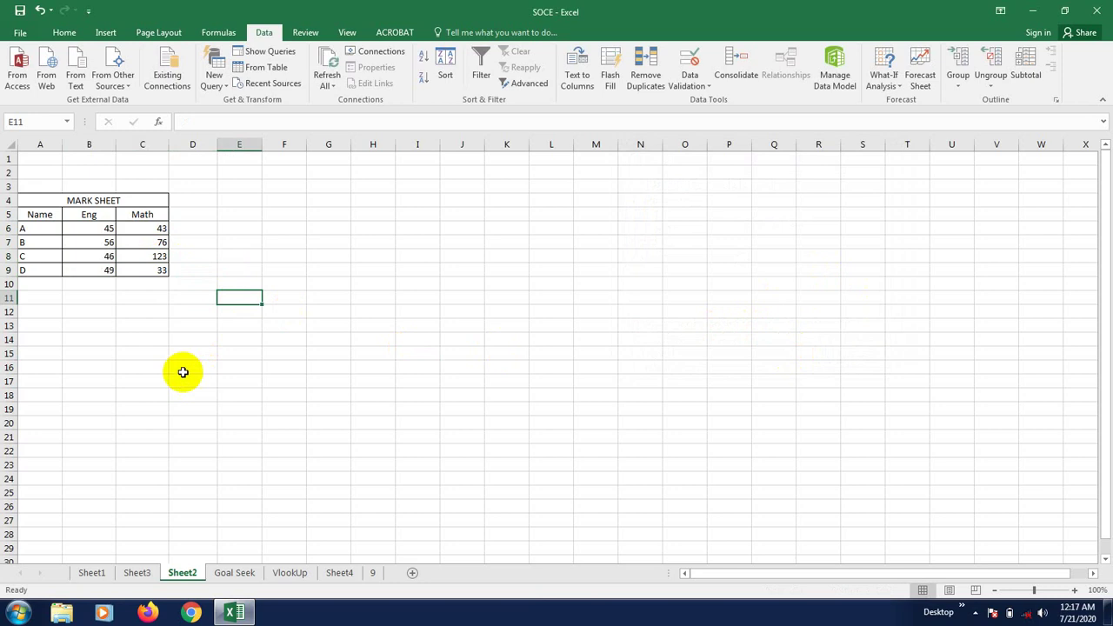
- Start a number series beside the mark sheet with 1 in F6 and 2 in F7
{"action": "left_click", "coordinate": [290, 396]}
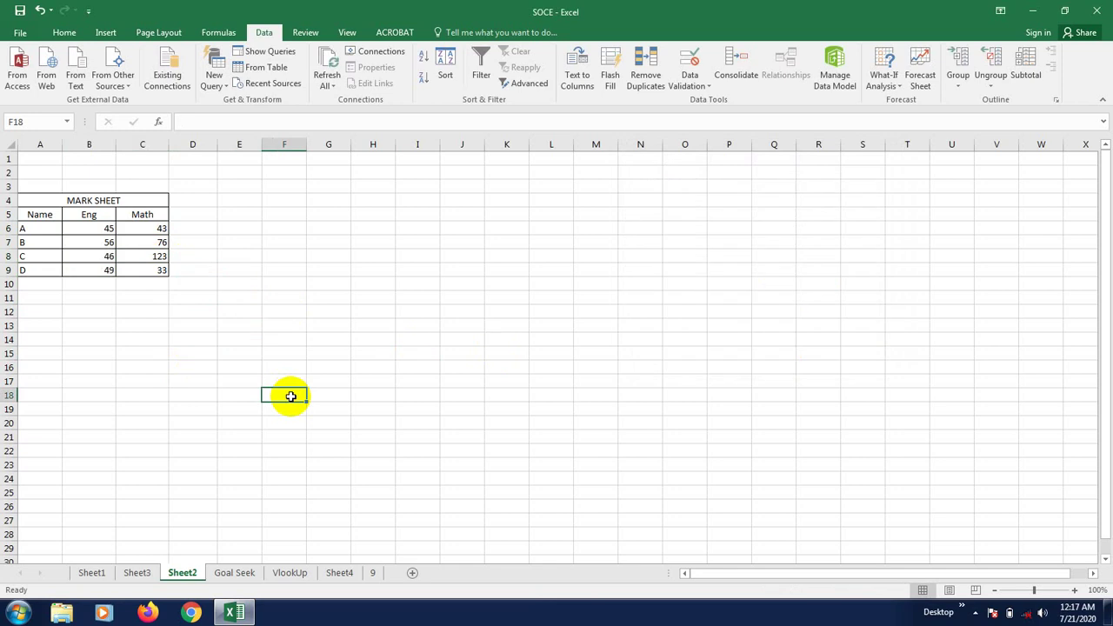
{"action": "left_click", "coordinate": [313, 365]}
{"action": "left_click", "coordinate": [271, 234]}
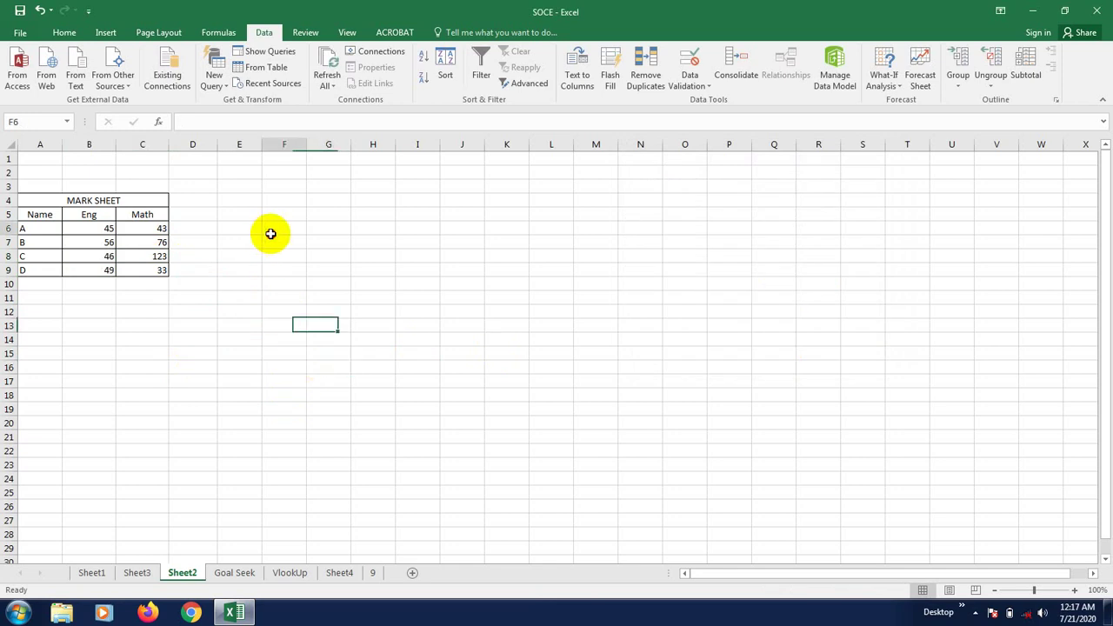
{"action": "type", "text": "1"}
{"action": "key", "text": "Return"}
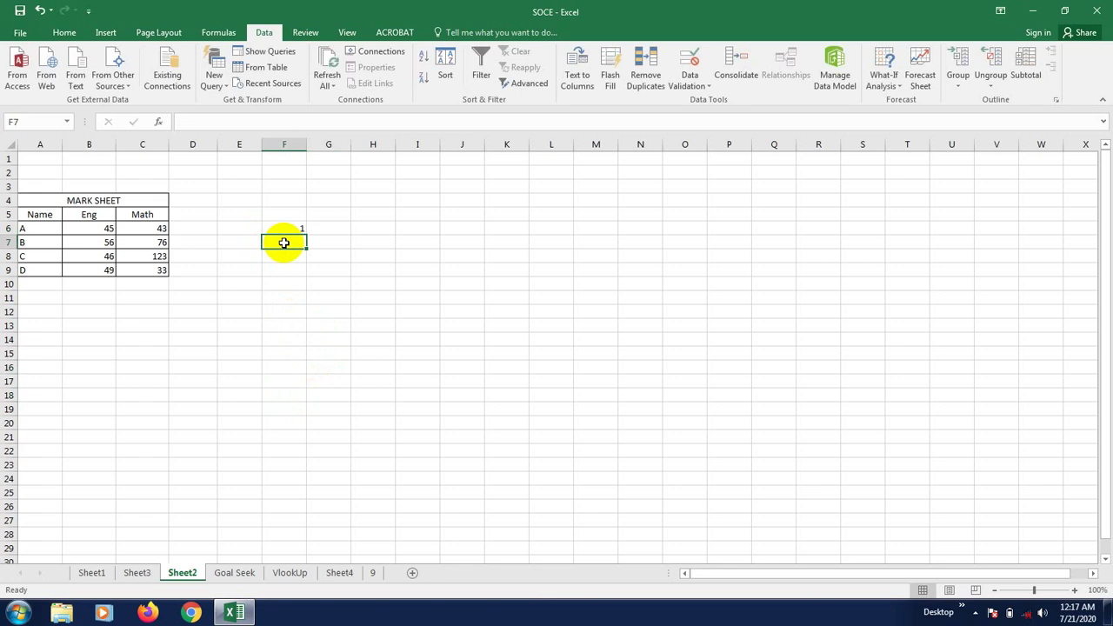
{"action": "type", "text": "2"}
{"action": "left_click", "coordinate": [293, 273]}
- Extend the number series from F6:F7 down column F to 29 in F34
{"action": "left_click_drag", "start_coordinate": [290, 228], "coordinate": [296, 241]}
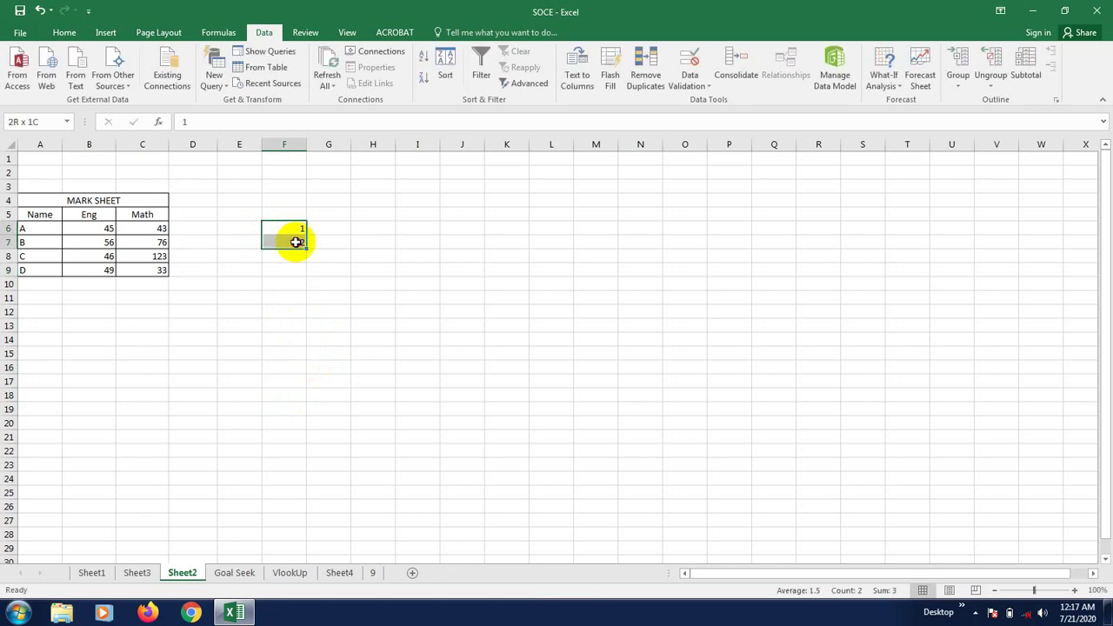
{"action": "left_click", "coordinate": [320, 296]}
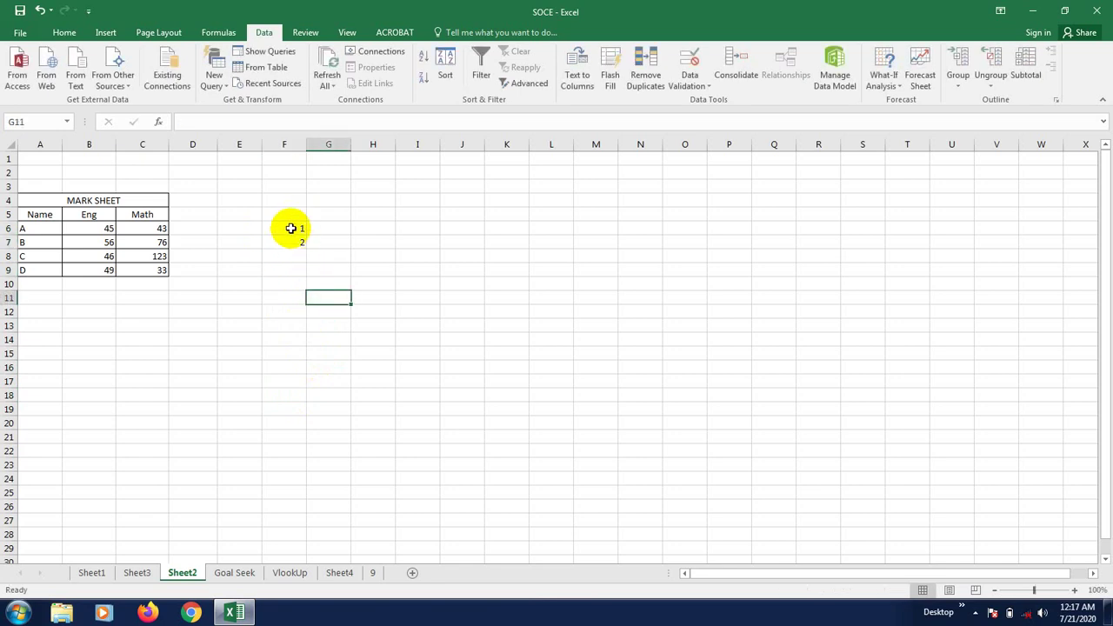
{"action": "left_click", "coordinate": [291, 229]}
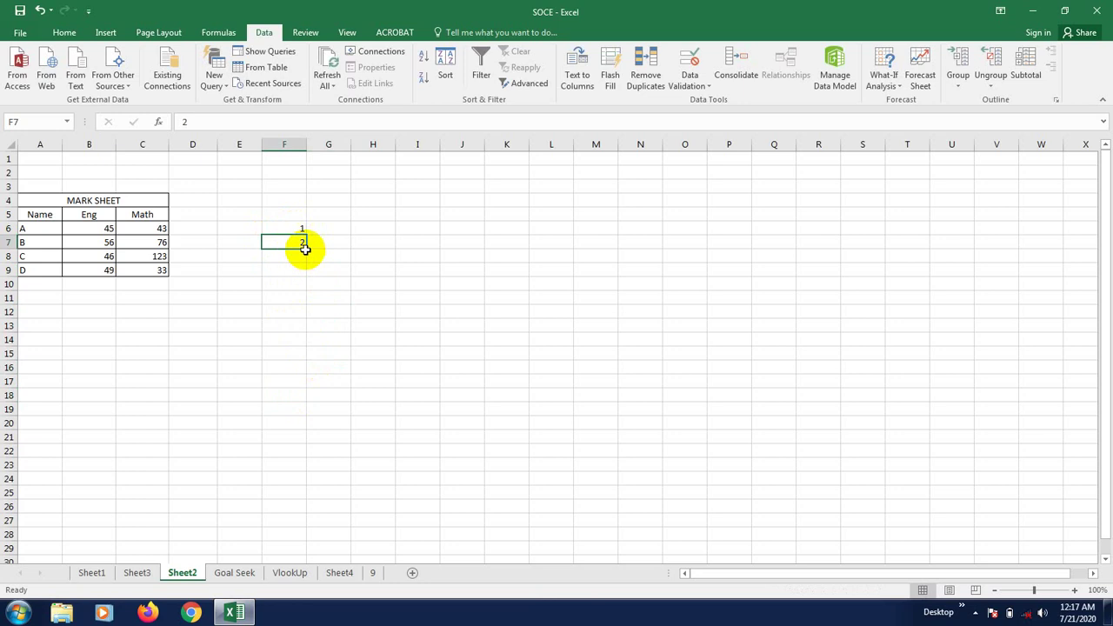
{"action": "left_click_drag", "start_coordinate": [291, 223], "coordinate": [292, 241]}
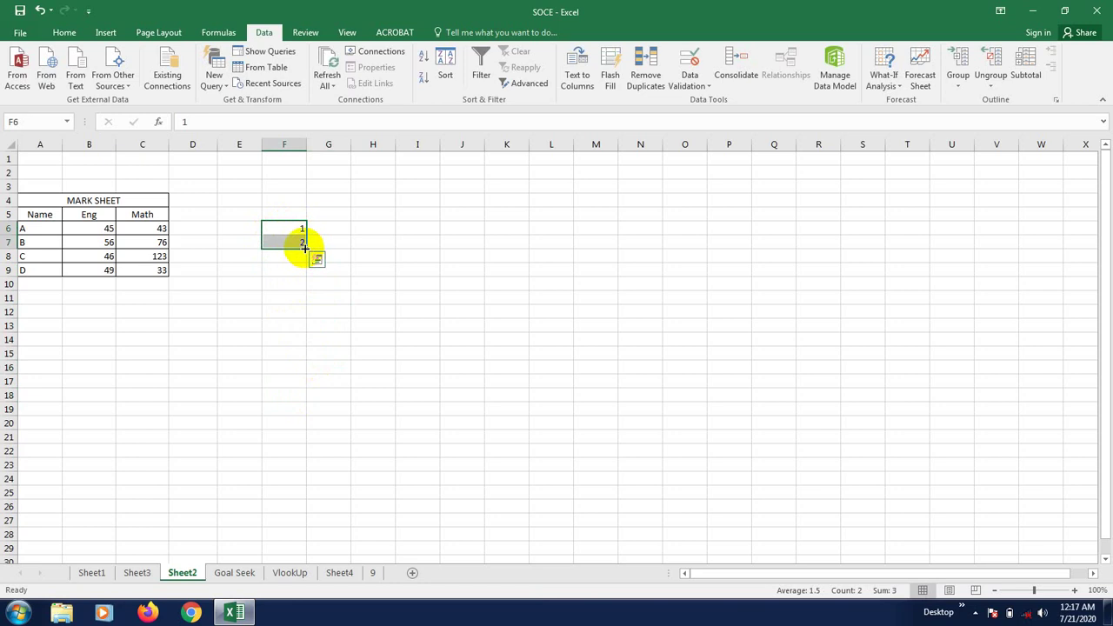
{"action": "left_click_drag", "start_coordinate": [304, 248], "coordinate": [304, 248]}
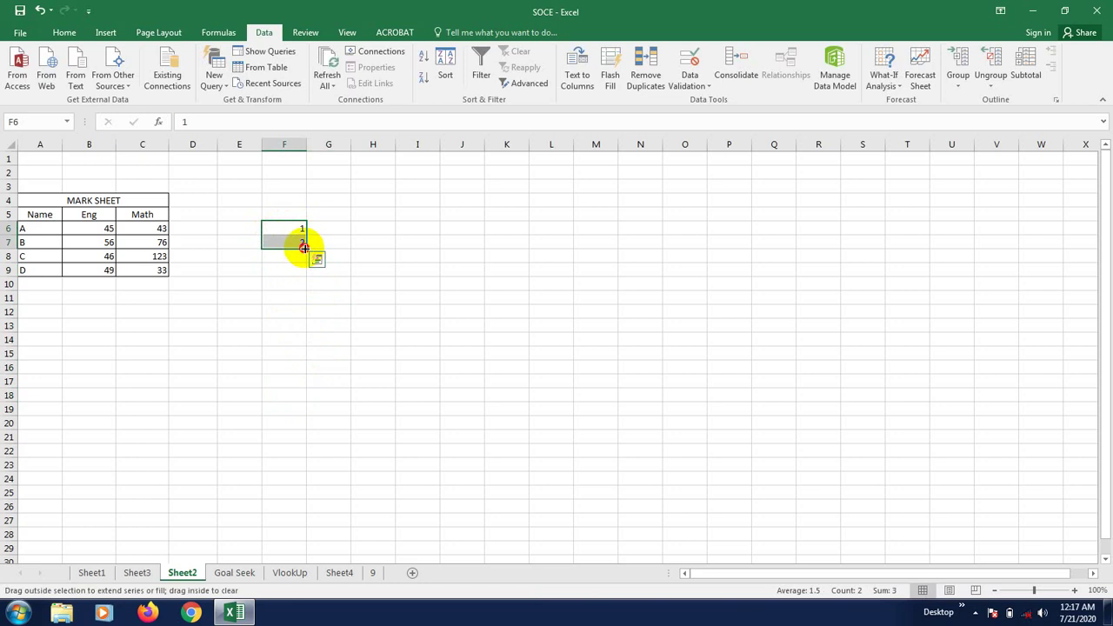
{"action": "left_click_drag", "start_coordinate": [303, 248], "coordinate": [274, 542]}
{"action": "scroll", "coordinate": [298, 480], "scroll_direction": "down", "scroll_amount": 2}
{"action": "scroll", "coordinate": [316, 490], "scroll_direction": "up", "scroll_amount": 2}
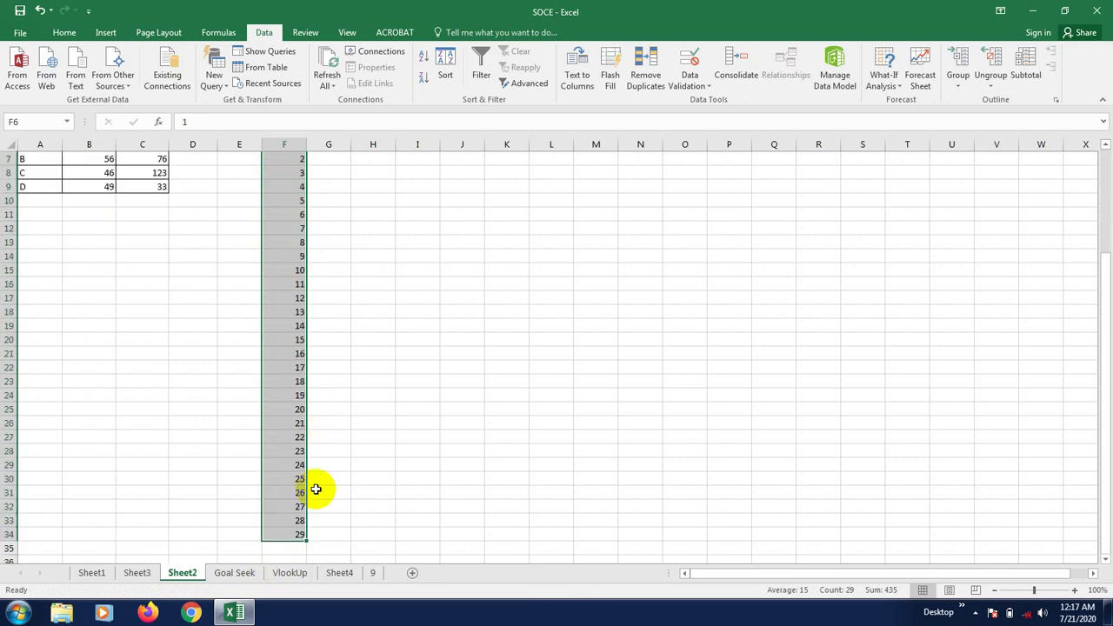
{"action": "scroll", "coordinate": [316, 487], "scroll_direction": "up", "scroll_amount": 1}
{"action": "left_click", "coordinate": [323, 451]}
{"action": "scroll", "coordinate": [290, 386], "scroll_direction": "up", "scroll_amount": 1}
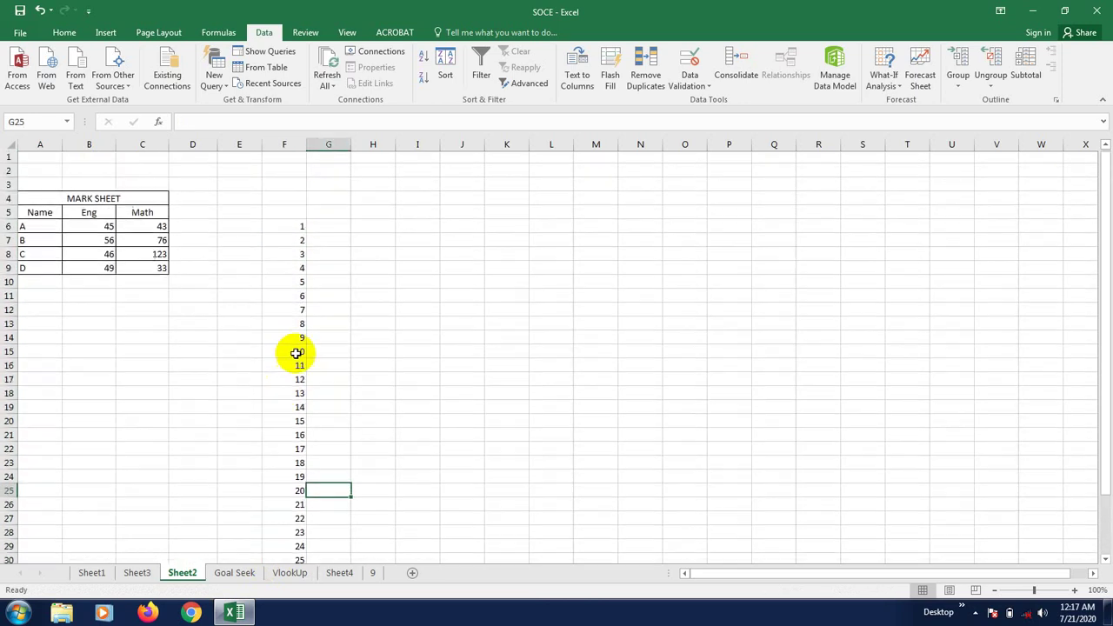
- Enter RULE 1 in G6 and RULE 2 in G7 beside the number series
{"action": "left_click", "coordinate": [328, 230]}
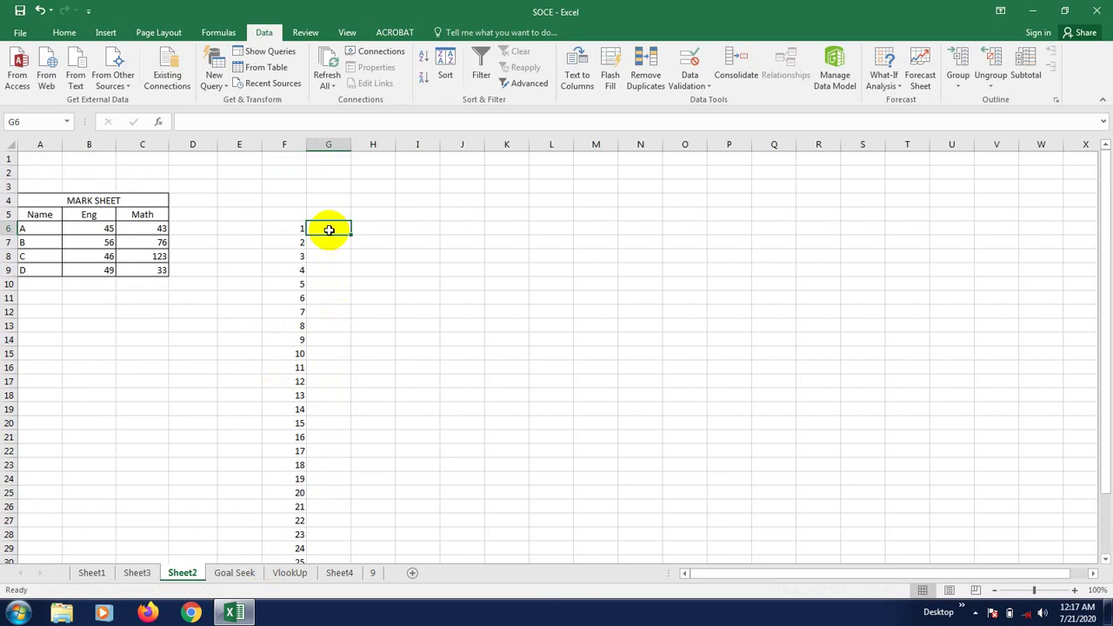
{"action": "type", "text": "RULE 1"}
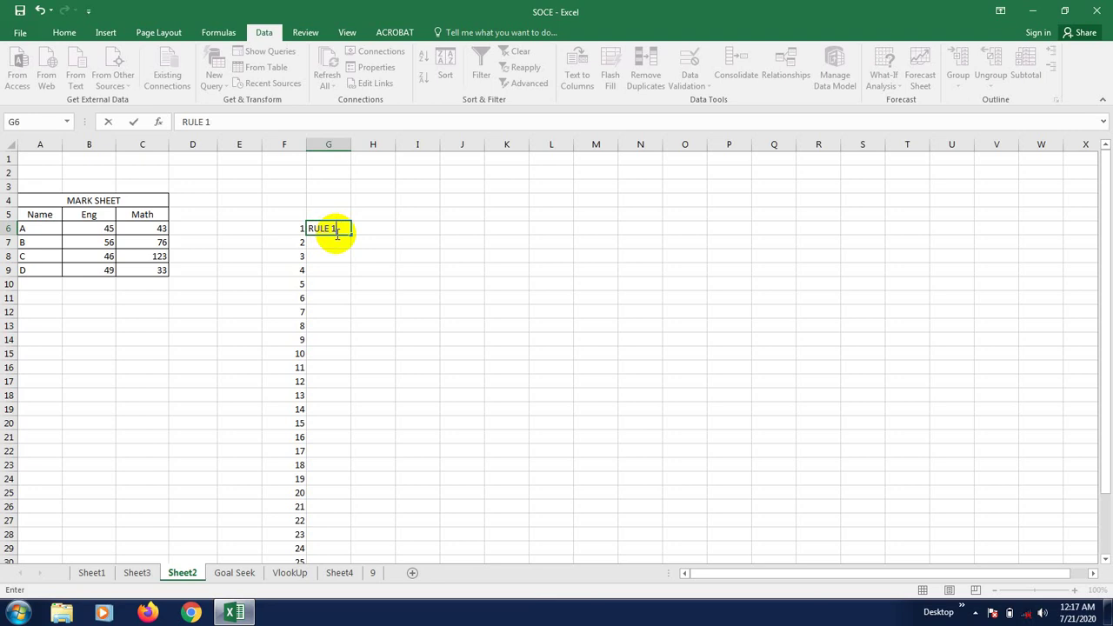
{"action": "left_click", "coordinate": [357, 244]}
{"action": "left_click", "coordinate": [339, 237]}
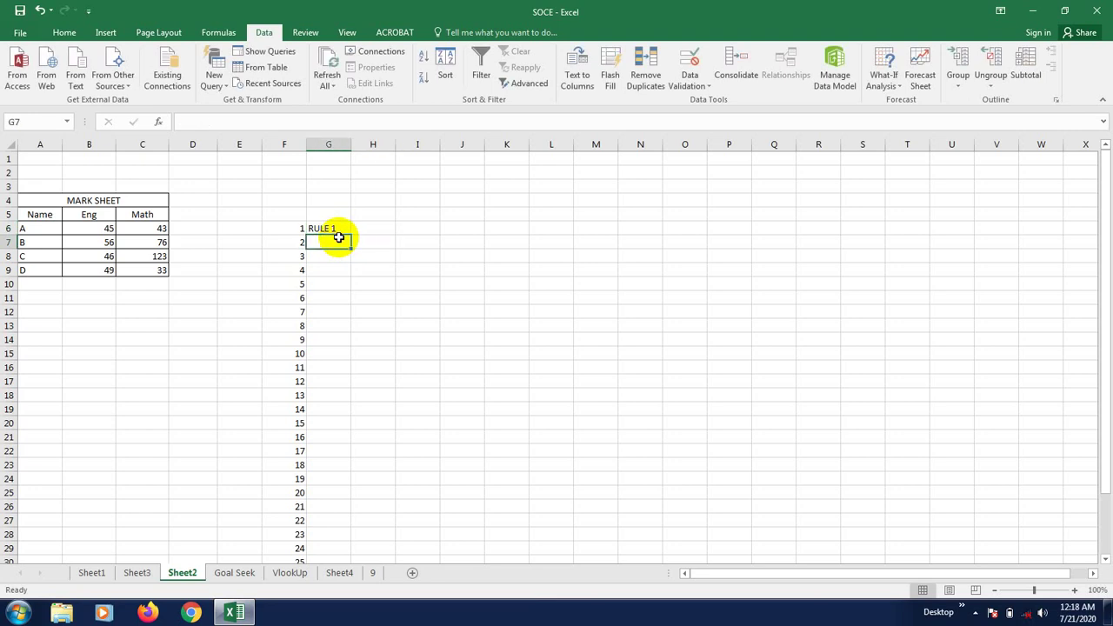
{"action": "type", "text": "R"}
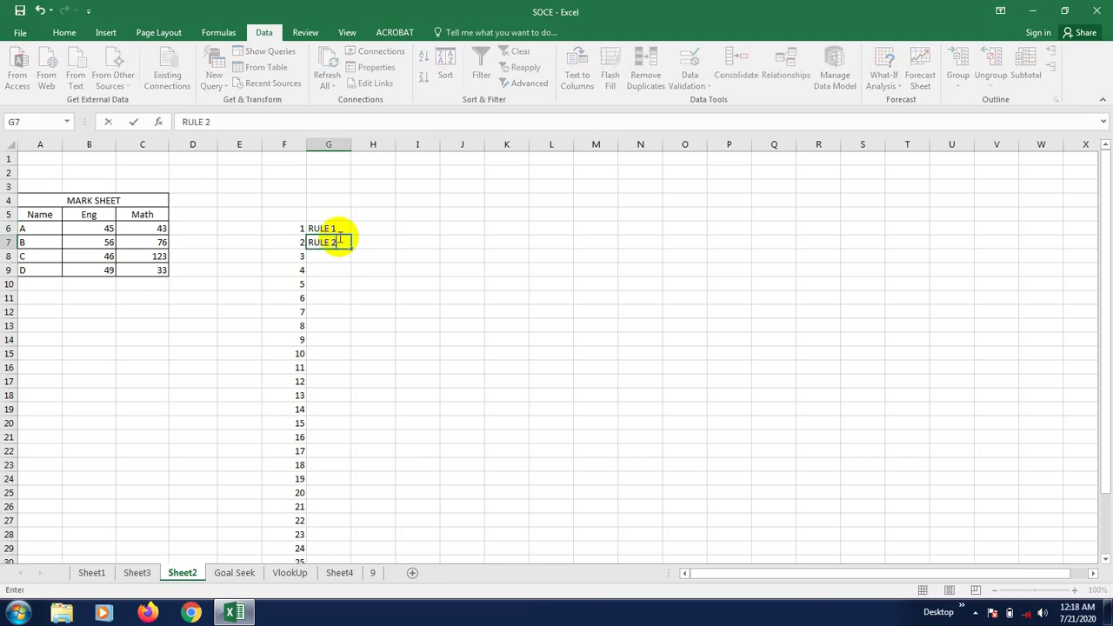
{"action": "type", "text": "ULE 2"}
{"action": "left_click", "coordinate": [331, 306]}
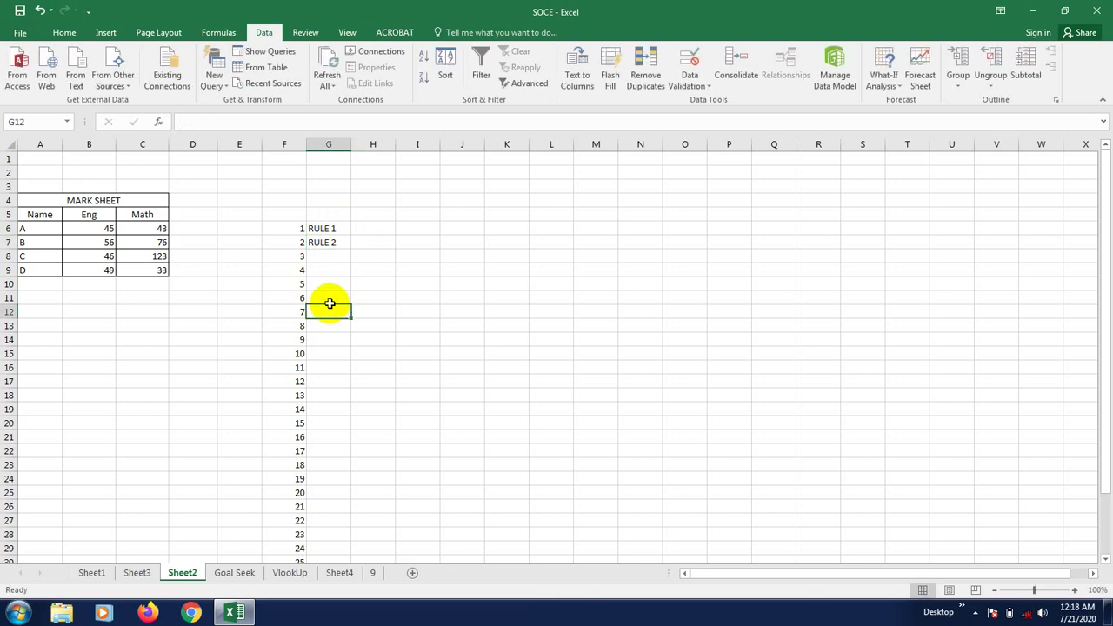
- Extend the text series from G6:G7 down column G to RULE 29 in G34
{"action": "left_click", "coordinate": [334, 229]}
{"action": "left_click_drag", "start_coordinate": [333, 228], "coordinate": [328, 241]}
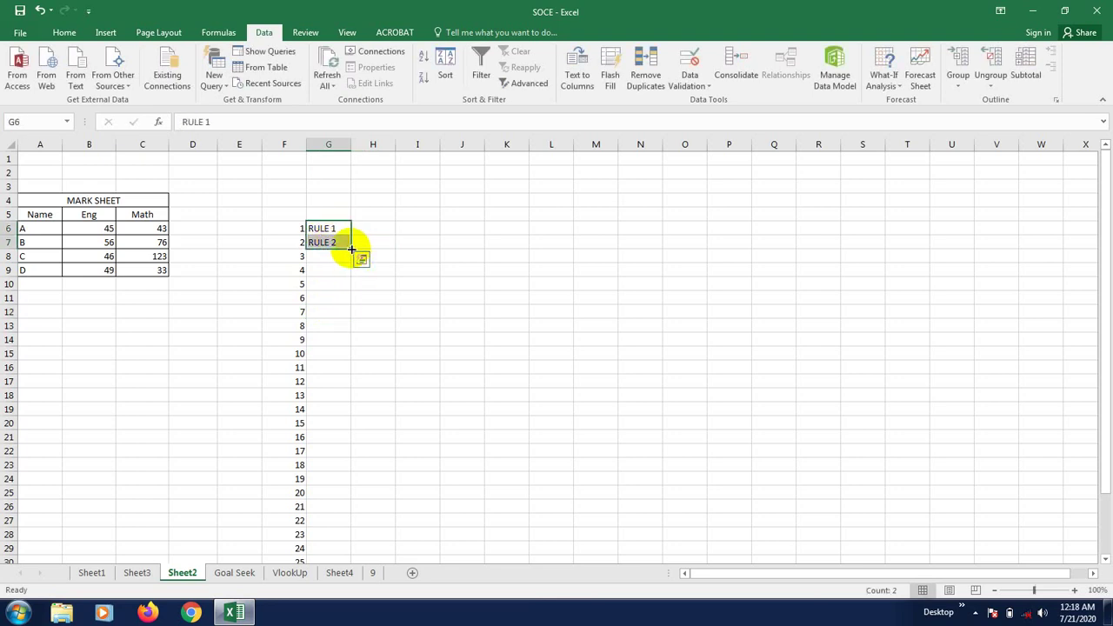
{"action": "left_click_drag", "start_coordinate": [351, 250], "coordinate": [324, 527]}
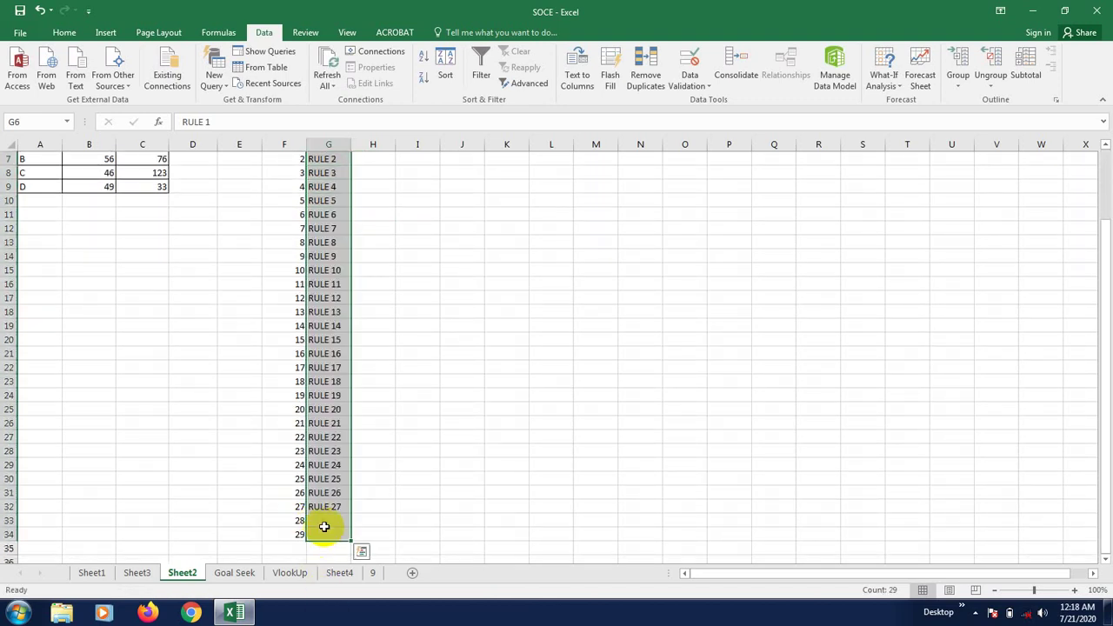
{"action": "left_click", "coordinate": [417, 478]}
{"action": "scroll", "coordinate": [318, 522], "scroll_direction": "up", "scroll_amount": 2}
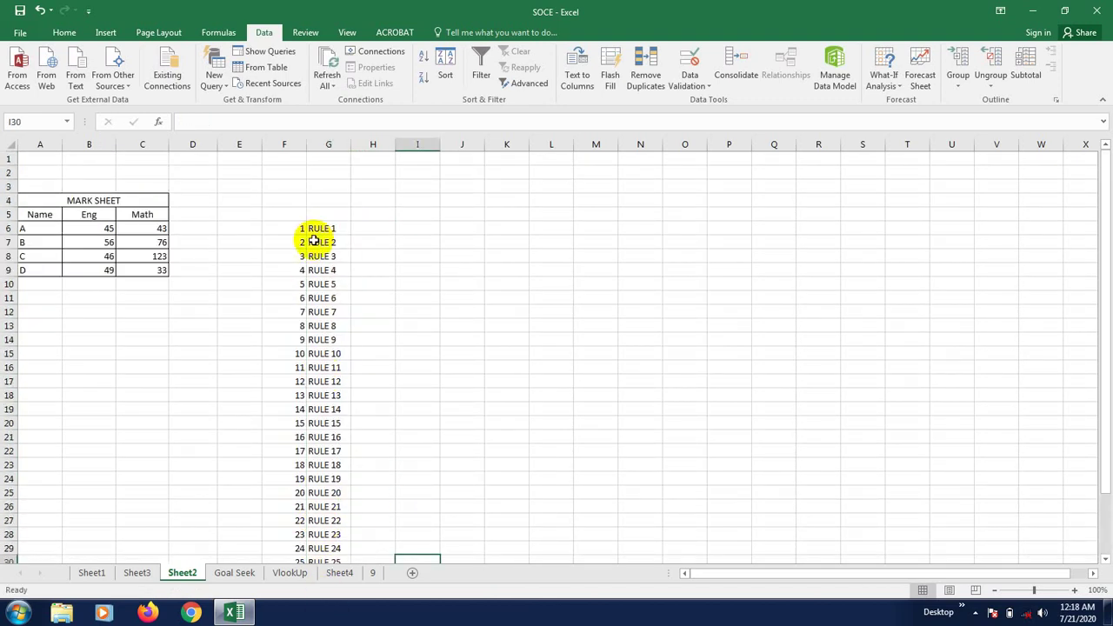
{"action": "scroll", "coordinate": [316, 492], "scroll_direction": "down", "scroll_amount": 5}
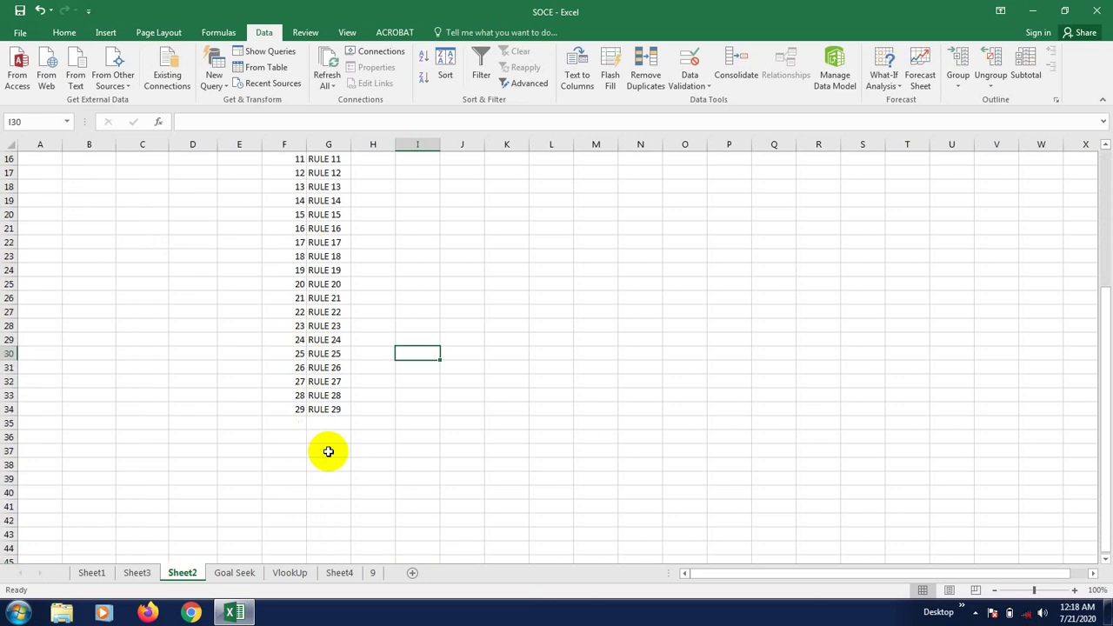
{"action": "scroll", "coordinate": [328, 451], "scroll_direction": "up", "scroll_amount": 5}
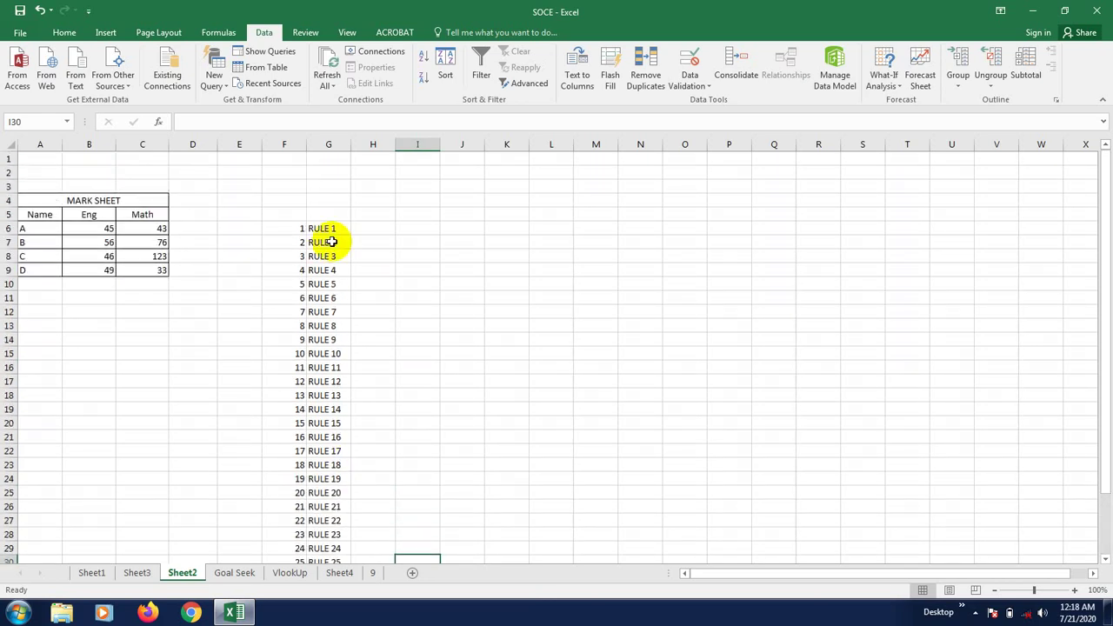
{"action": "left_click", "coordinate": [415, 313]}
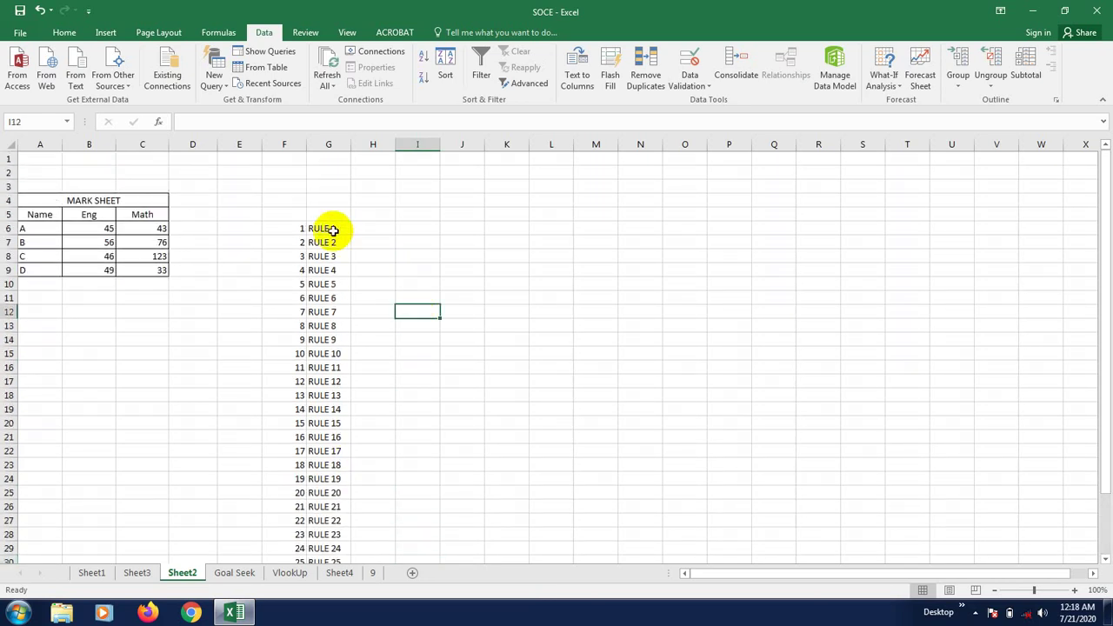
- Fit the widths of columns F and G to their contents
{"action": "left_click_drag", "start_coordinate": [307, 146], "coordinate": [375, 144]}
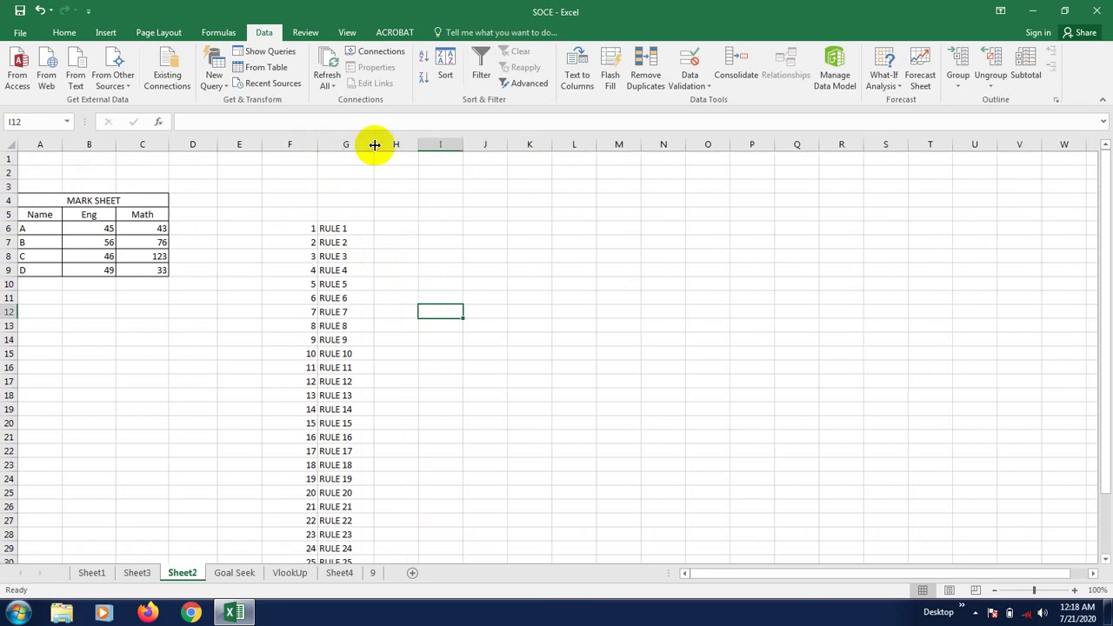
{"action": "double_click", "coordinate": [372, 147]}
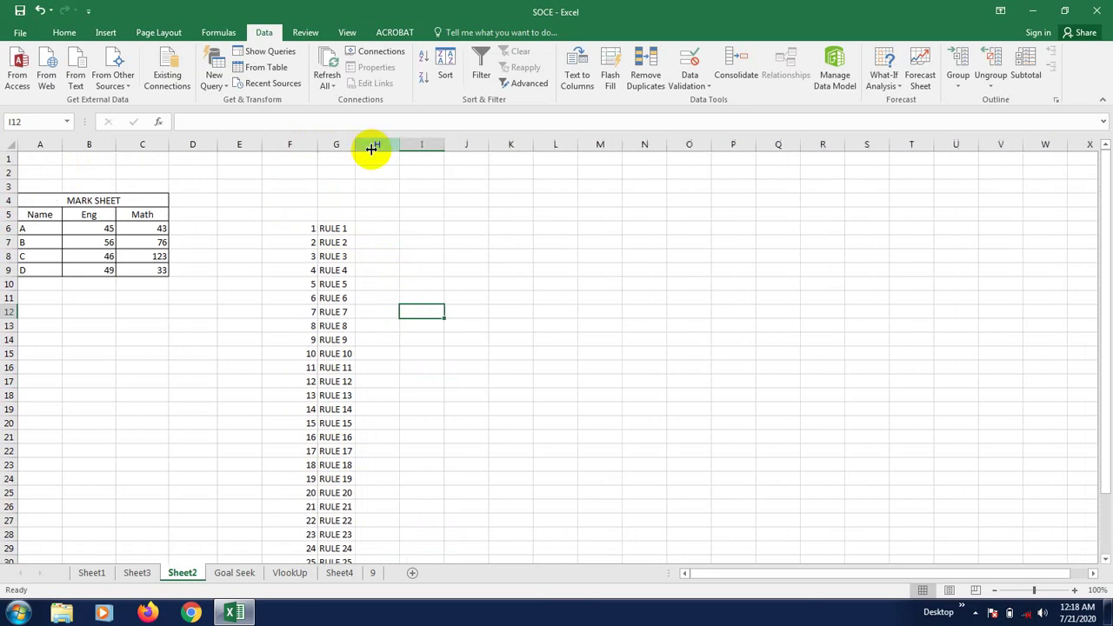
{"action": "double_click", "coordinate": [317, 145]}
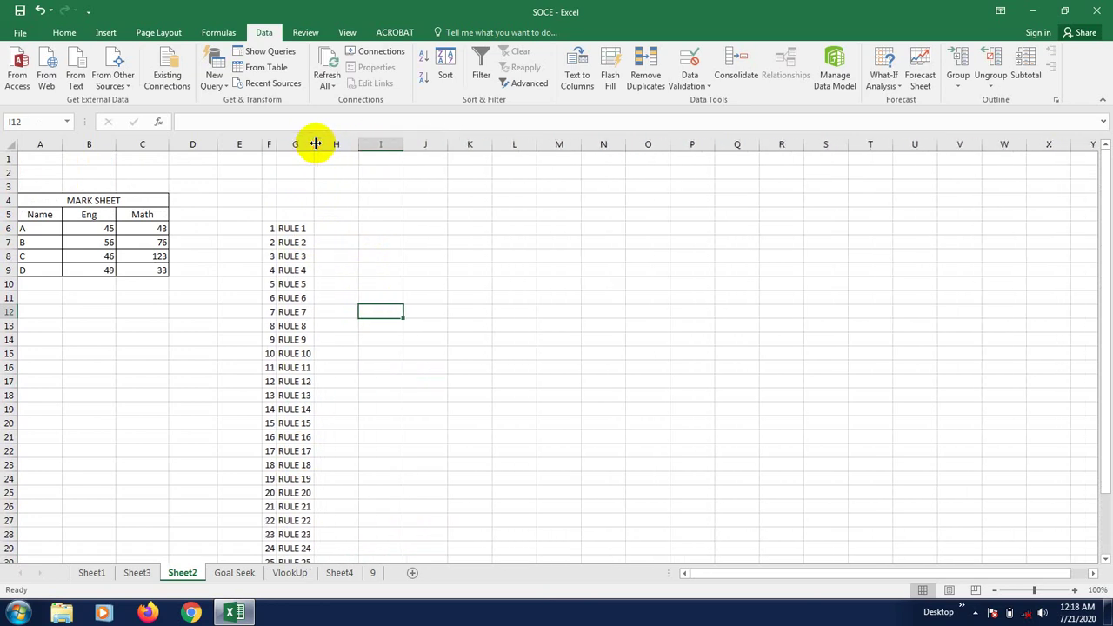
- Enter jan in H6 and fill the month abbreviations down column H to dec in H17
{"action": "left_click", "coordinate": [327, 229]}
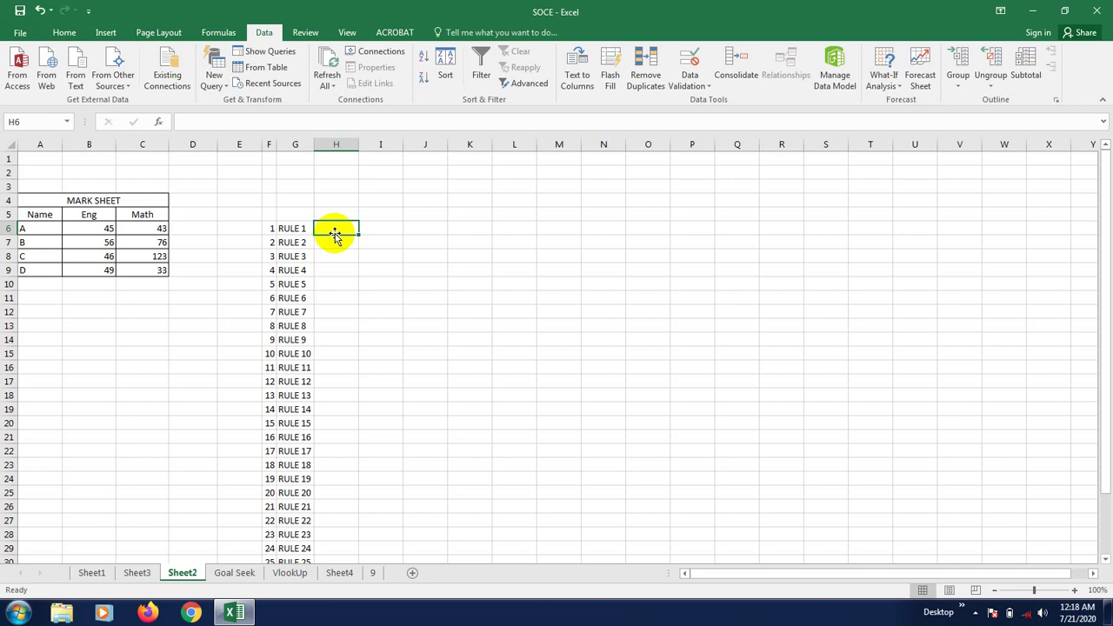
{"action": "type", "text": "jan"}
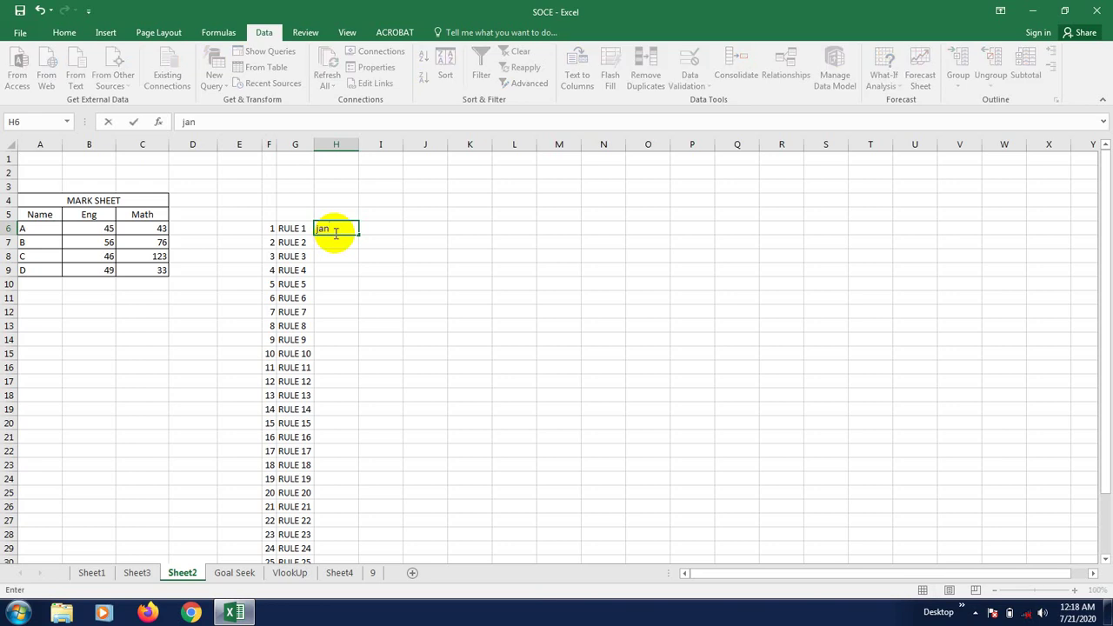
{"action": "key", "text": "Return"}
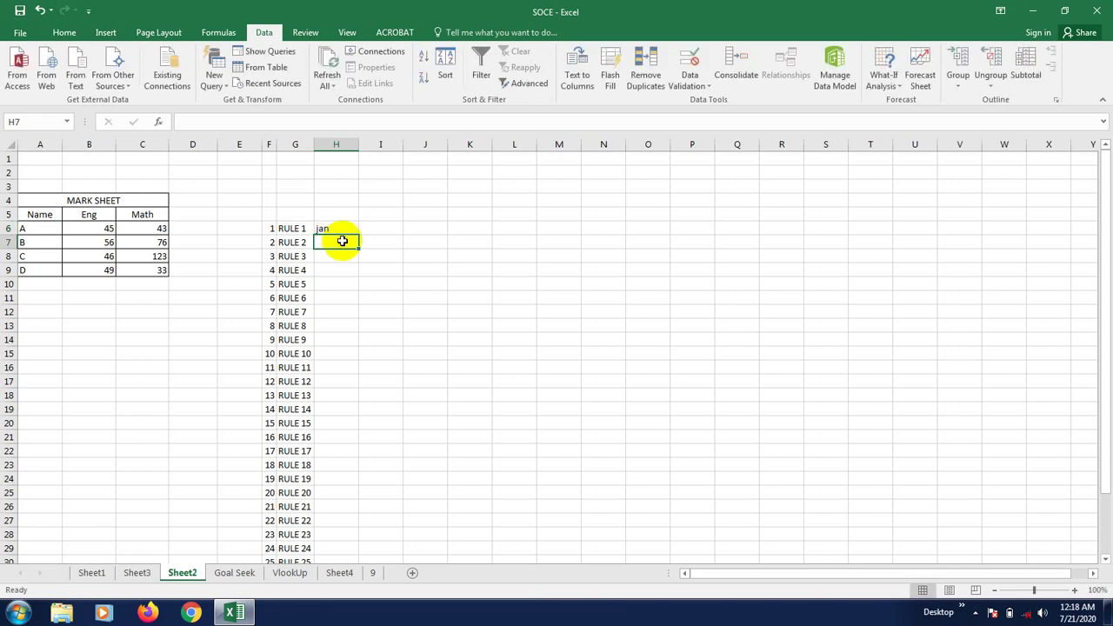
{"action": "left_click", "coordinate": [337, 232]}
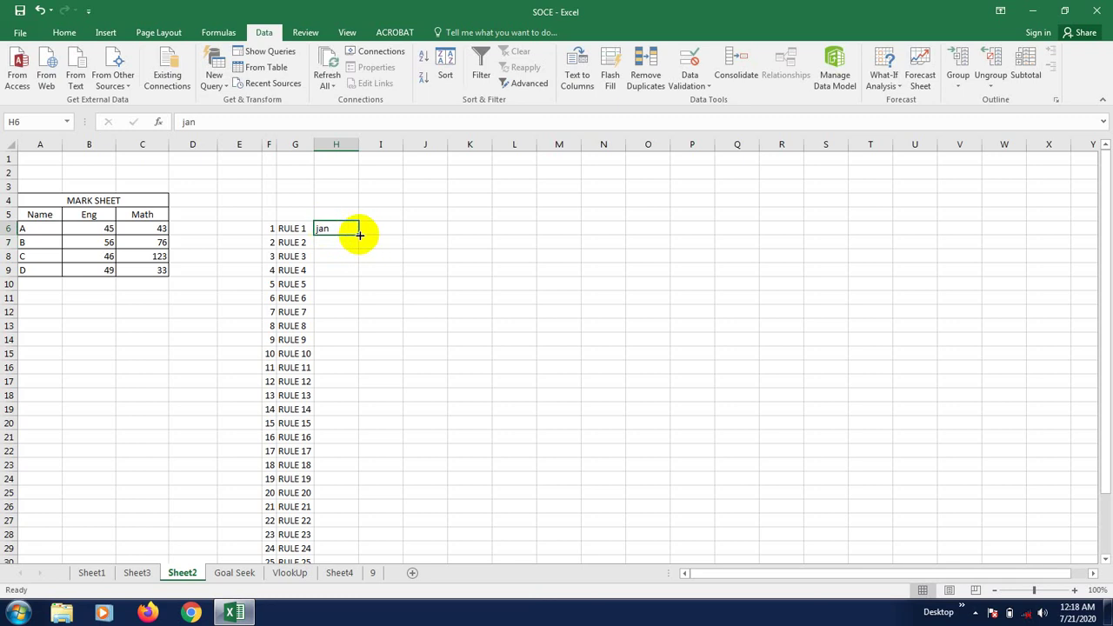
{"action": "left_click_drag", "start_coordinate": [359, 239], "coordinate": [353, 388]}
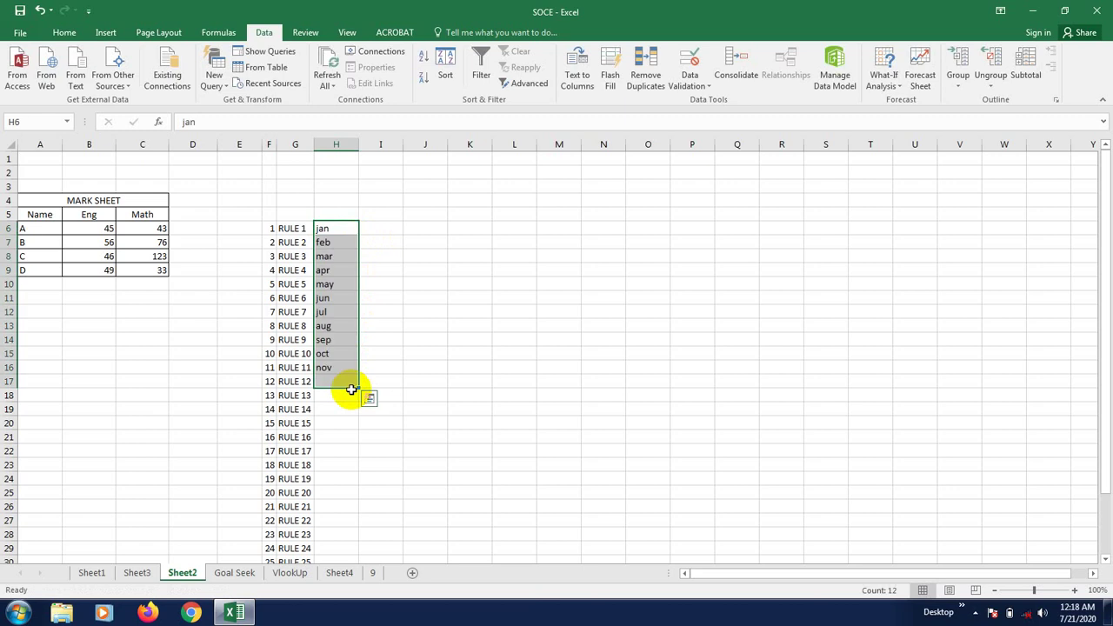
{"action": "left_click", "coordinate": [323, 452]}
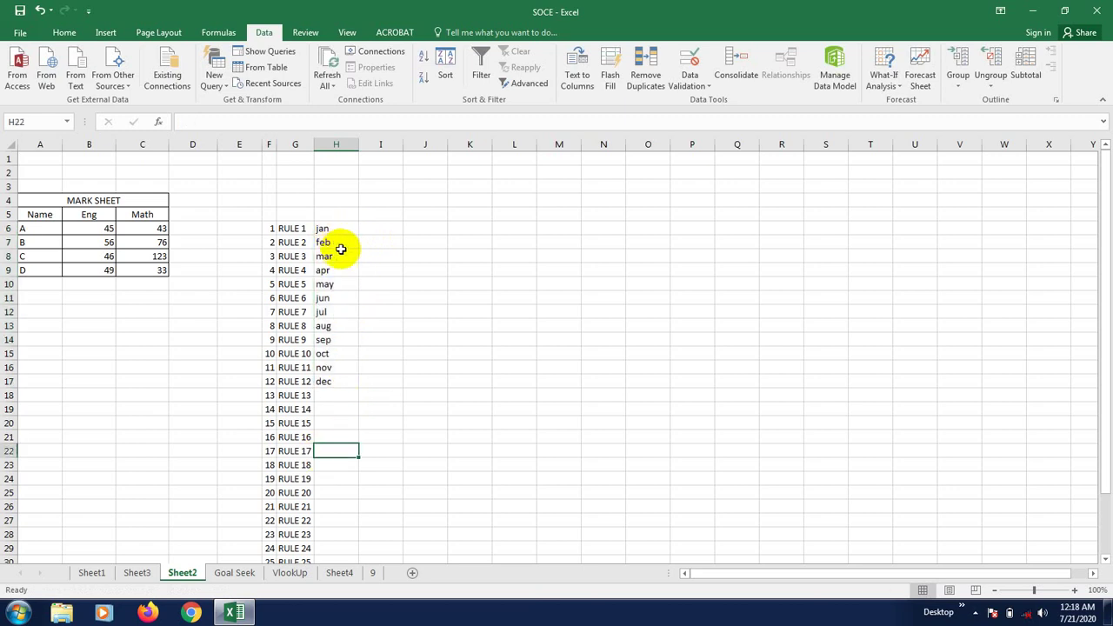
{"action": "left_click", "coordinate": [336, 410]}
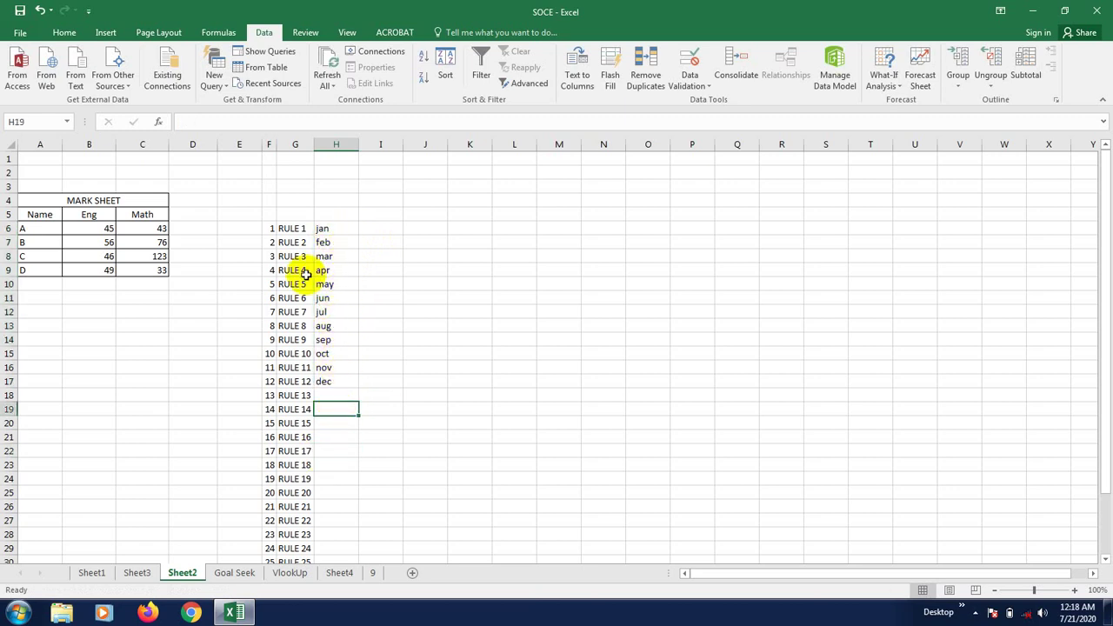
{"action": "left_click", "coordinate": [338, 230]}
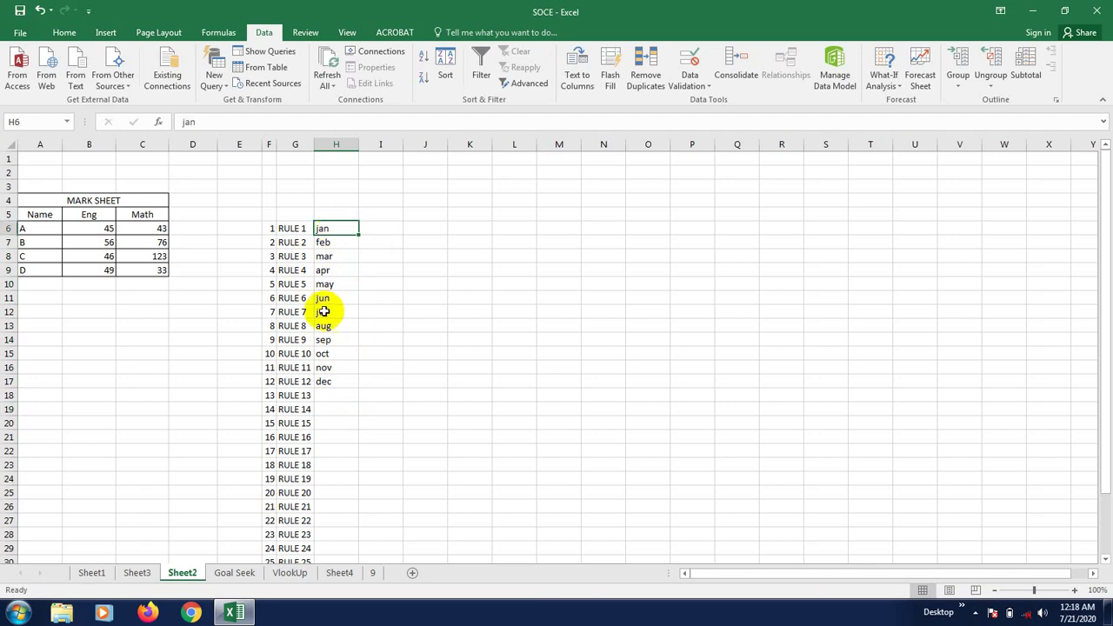
{"action": "left_click", "coordinate": [322, 436]}
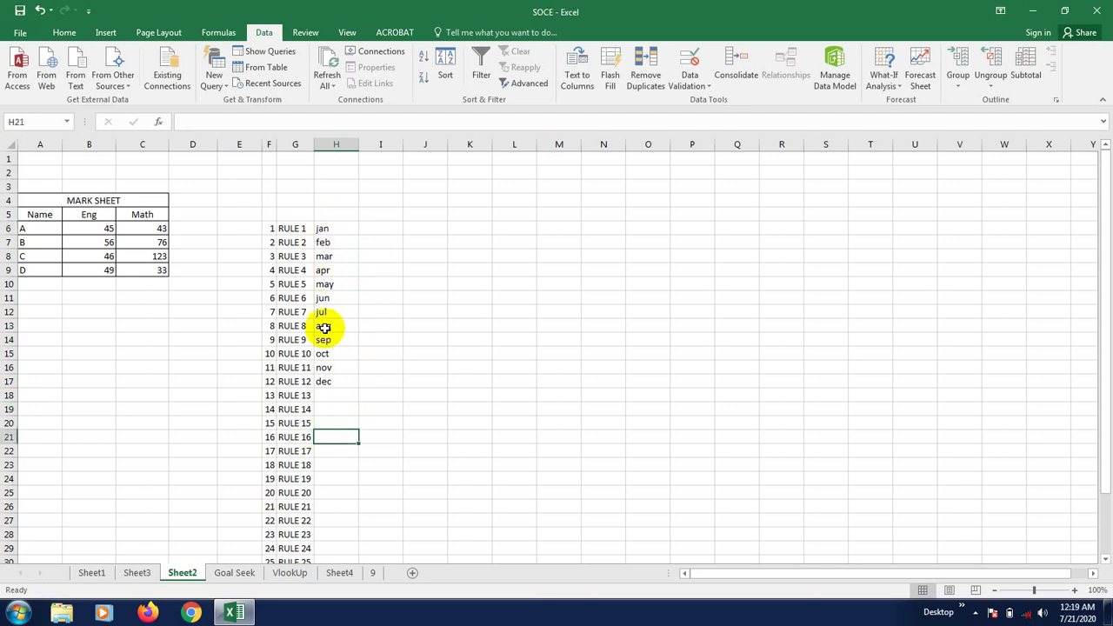
- Enter sat in I6 and fill the weekday abbreviations down column I to fri in I12
{"action": "left_click", "coordinate": [390, 227]}
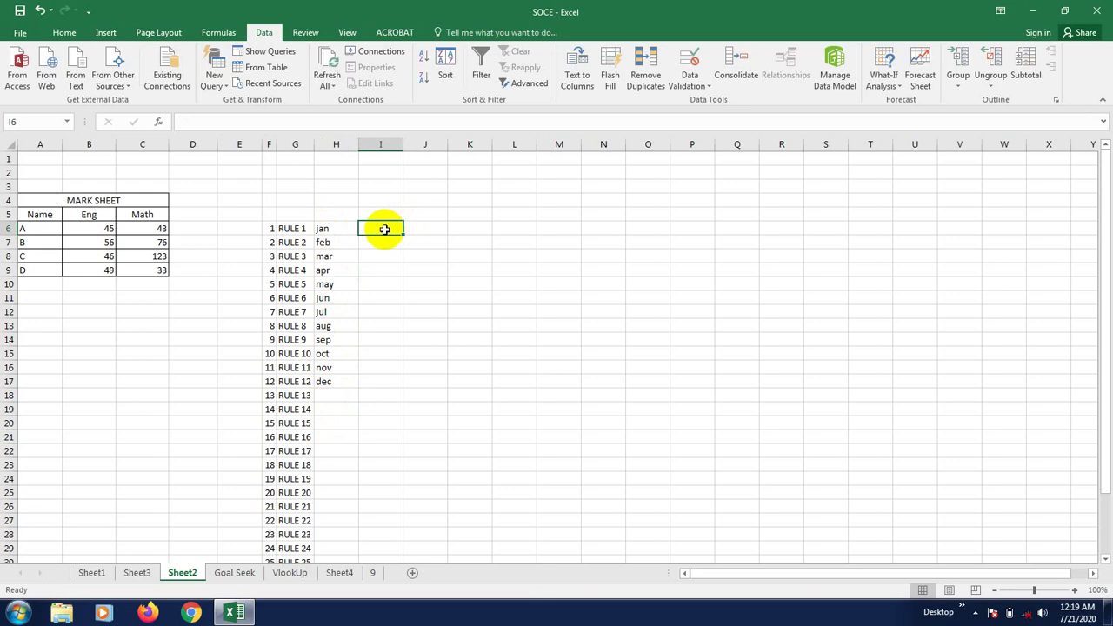
{"action": "type", "text": "sat"}
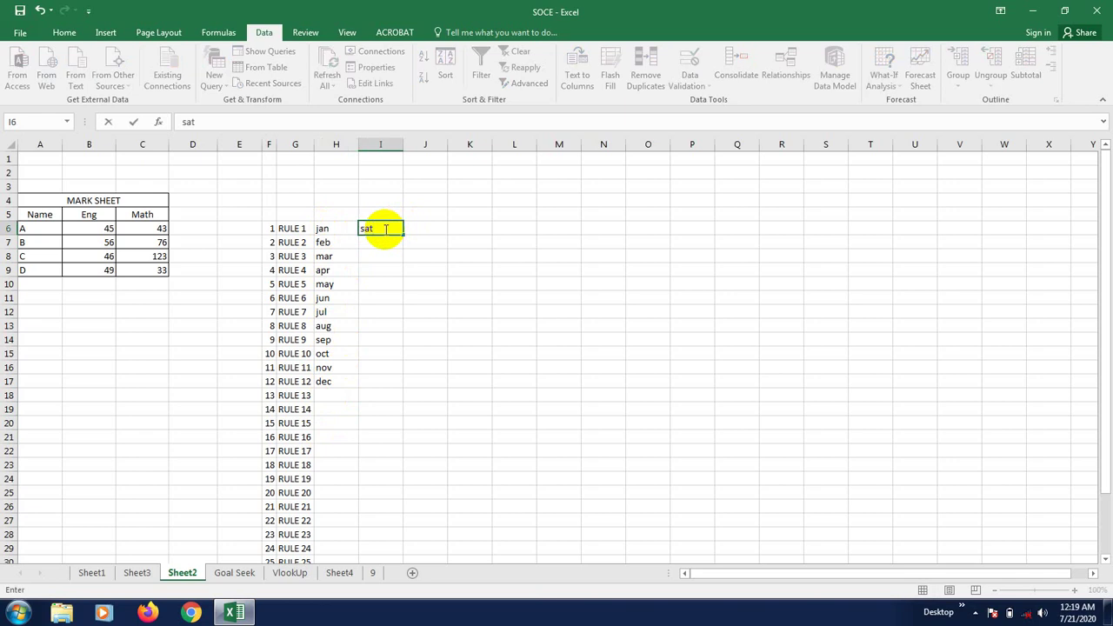
{"action": "key", "text": "Return"}
{"action": "left_click", "coordinate": [385, 228]}
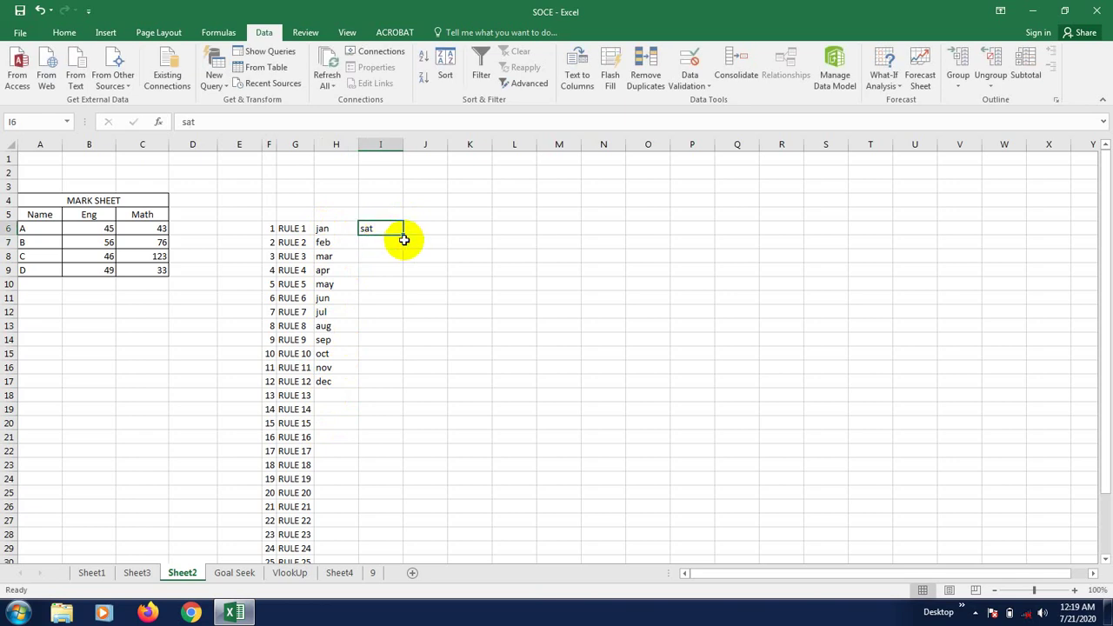
{"action": "left_click_drag", "start_coordinate": [404, 236], "coordinate": [392, 319]}
{"action": "left_click", "coordinate": [391, 380]}
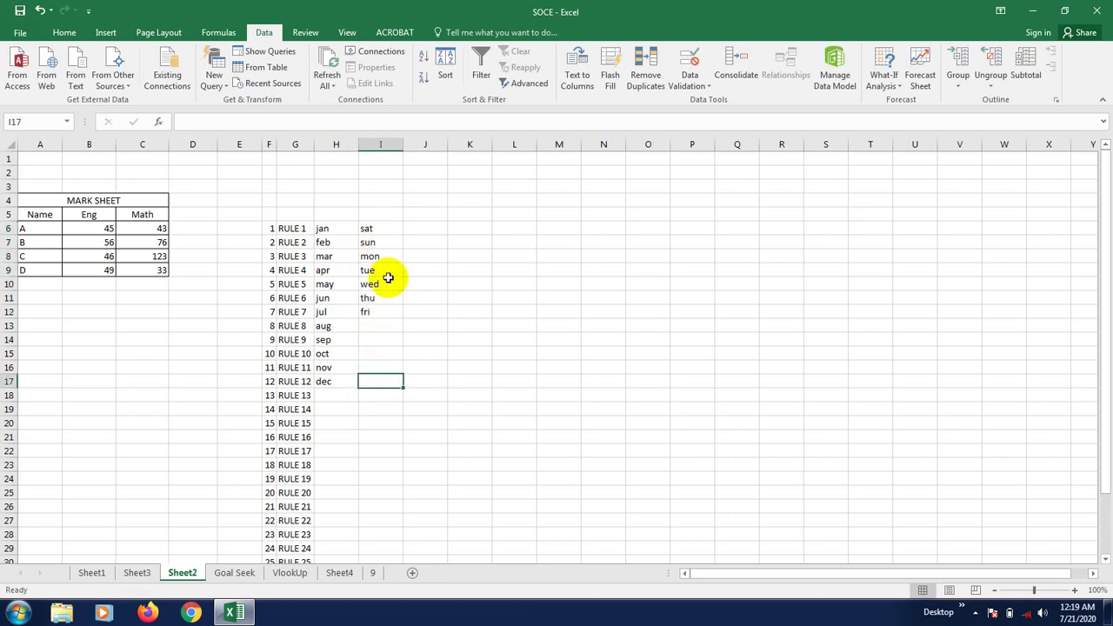
- Change the last weekday in I12 to the full name Friday
{"action": "key", "text": "Up"}
{"action": "key", "text": "Up"}
{"action": "key", "text": "Up"}
{"action": "key", "text": "Up"}
{"action": "key", "text": "Up"}
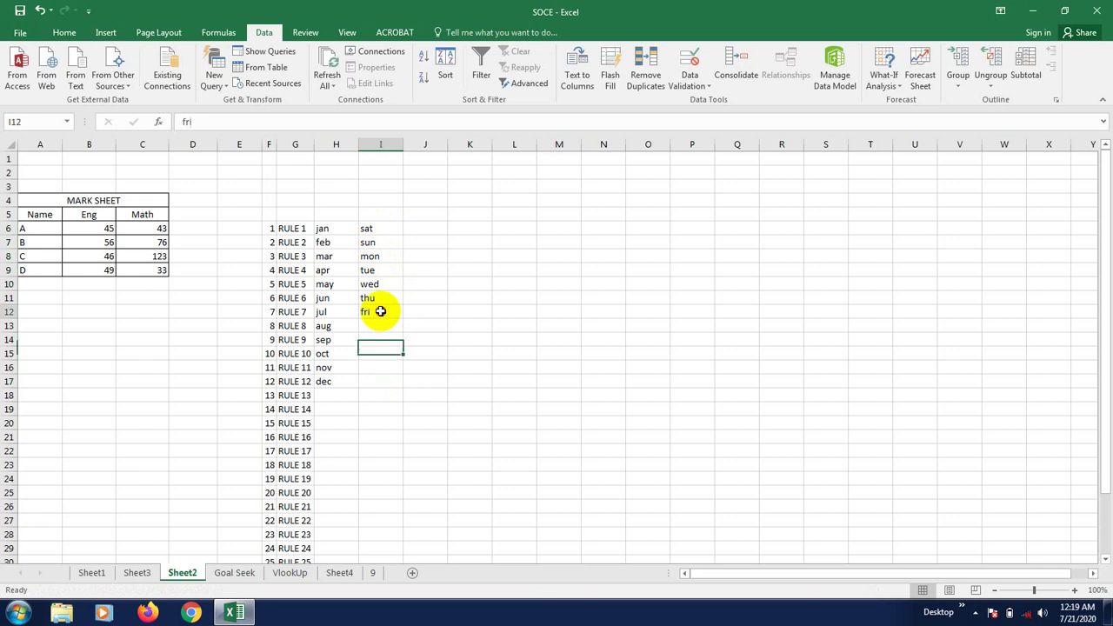
{"action": "double_click", "coordinate": [381, 311]}
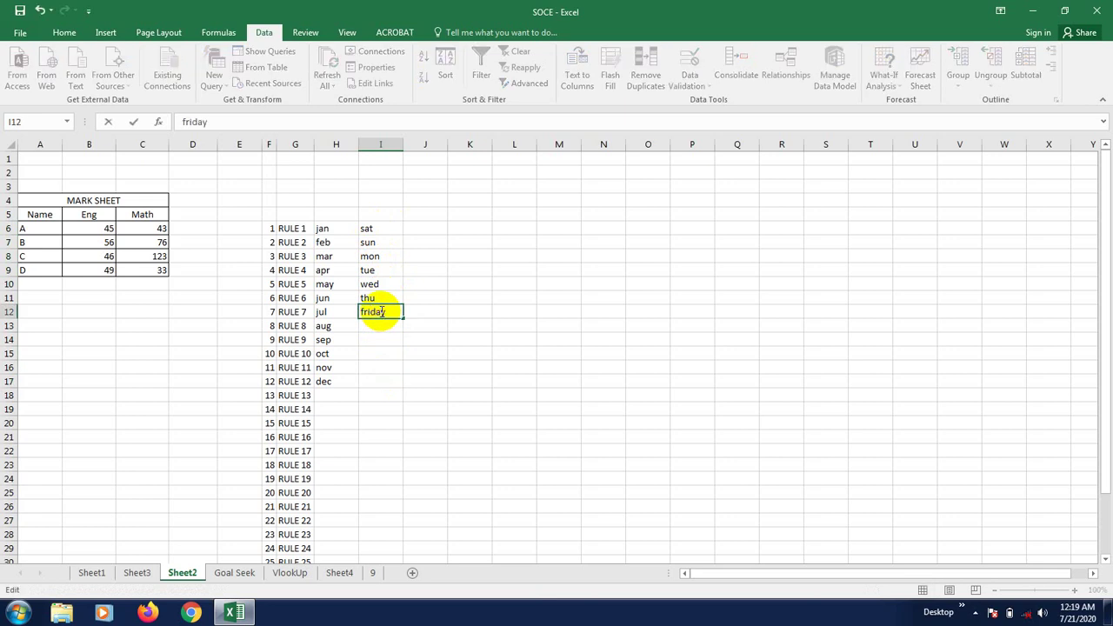
{"action": "key", "text": "Return"}
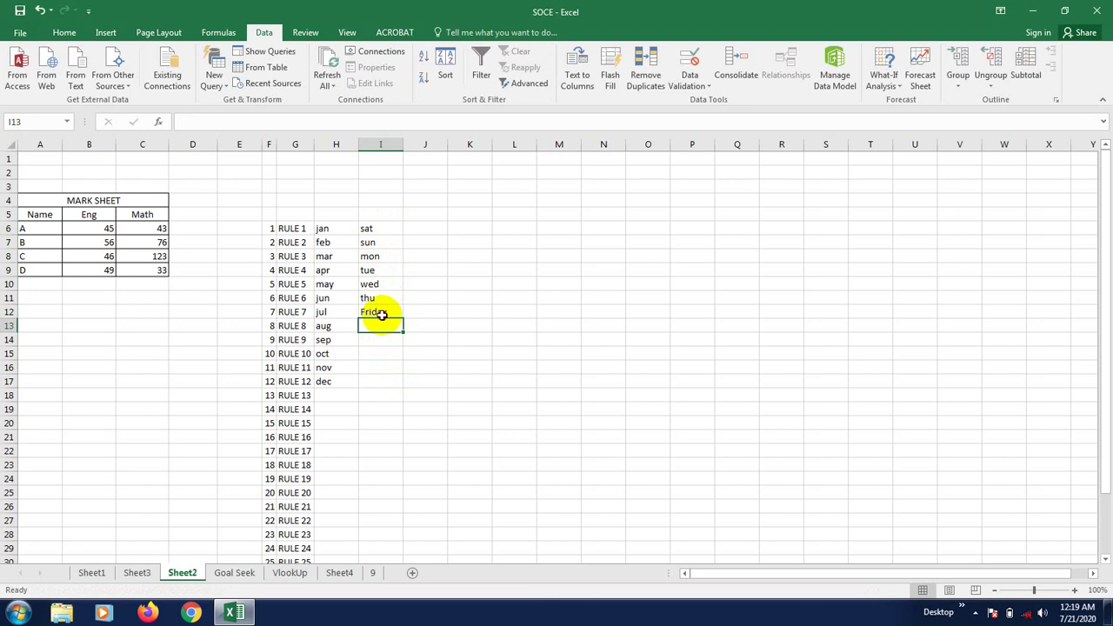
- Extend the full weekday names from I12 down to Thursday in I18 and widen column I to fit them
{"action": "left_click", "coordinate": [380, 315]}
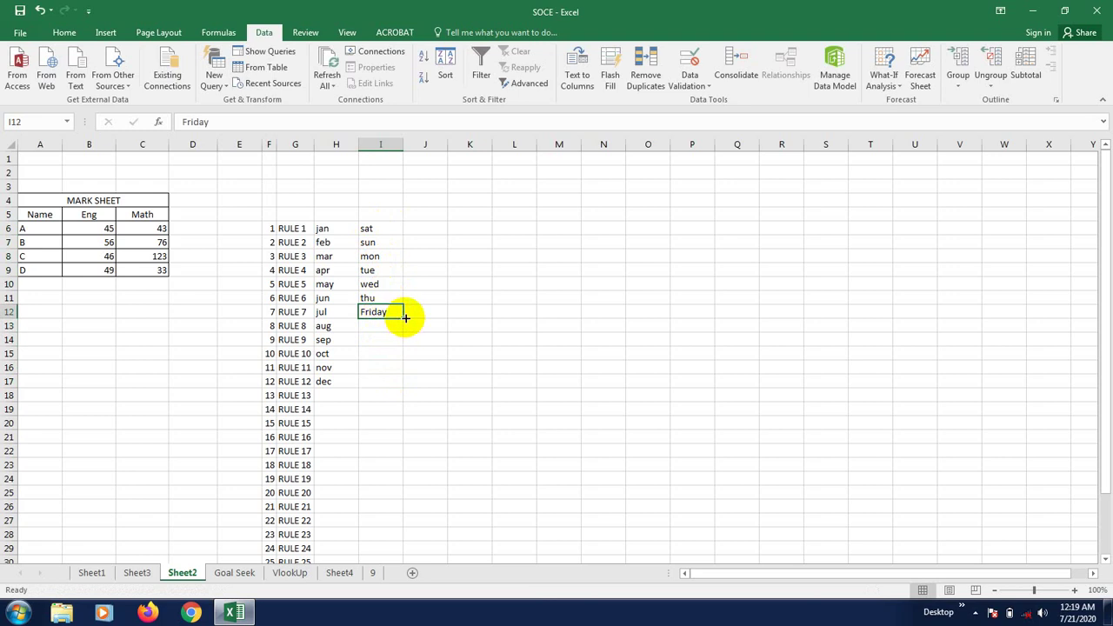
{"action": "left_click_drag", "start_coordinate": [405, 318], "coordinate": [396, 400]}
{"action": "left_click", "coordinate": [380, 493]}
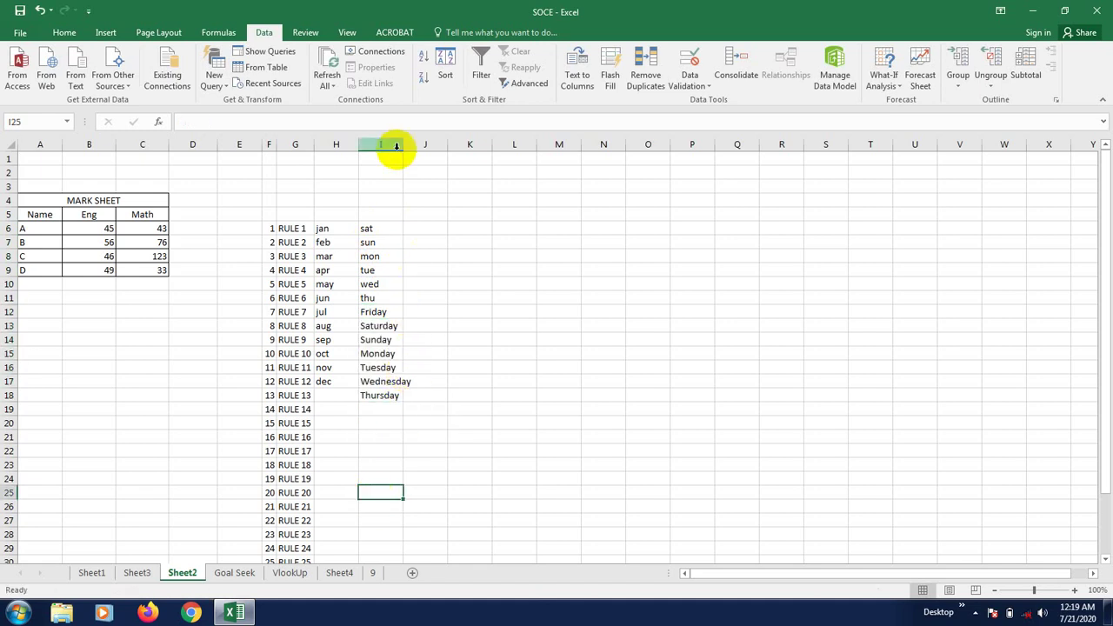
{"action": "left_click_drag", "start_coordinate": [402, 145], "coordinate": [414, 146]}
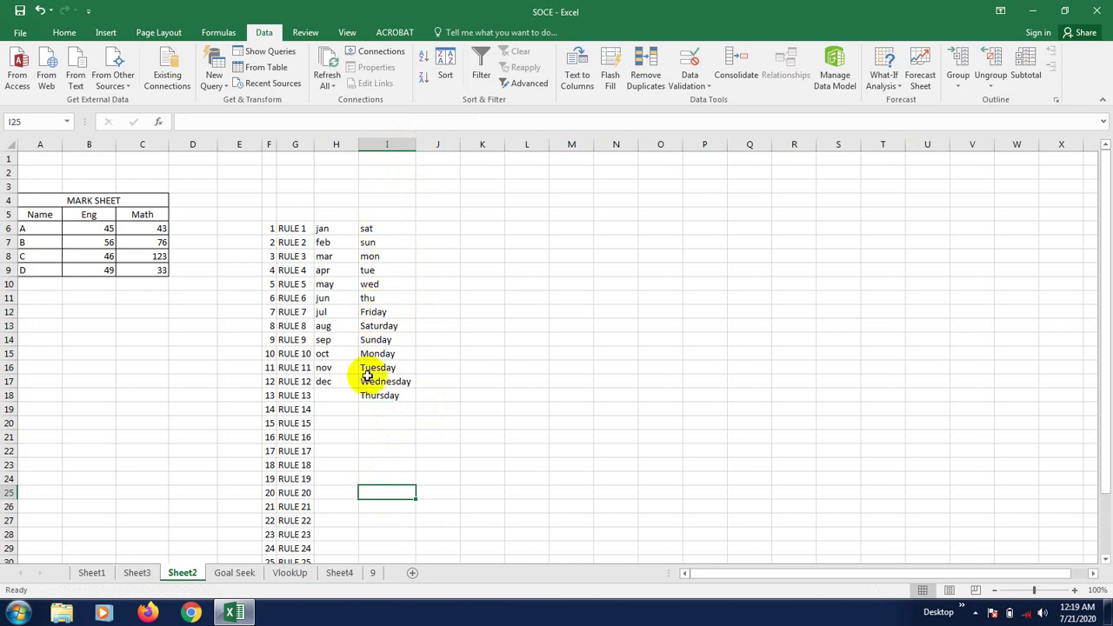
- Change the month in H8 to march and select that cell again
{"action": "left_click", "coordinate": [332, 259]}
{"action": "double_click", "coordinate": [340, 257]}
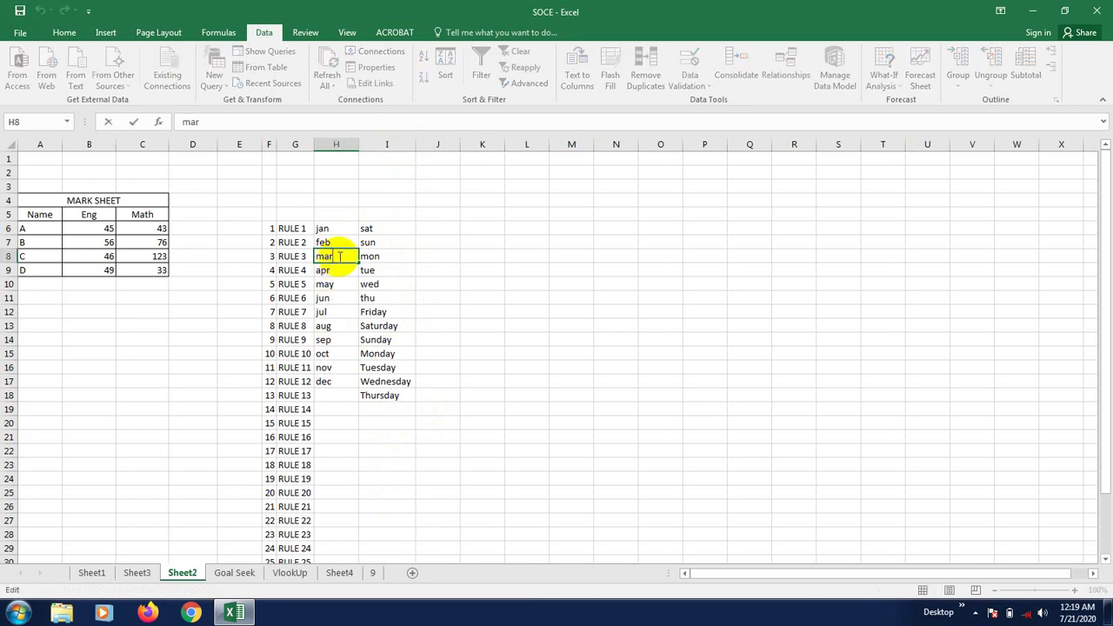
{"action": "key", "text": "Return"}
{"action": "left_click", "coordinate": [339, 256]}
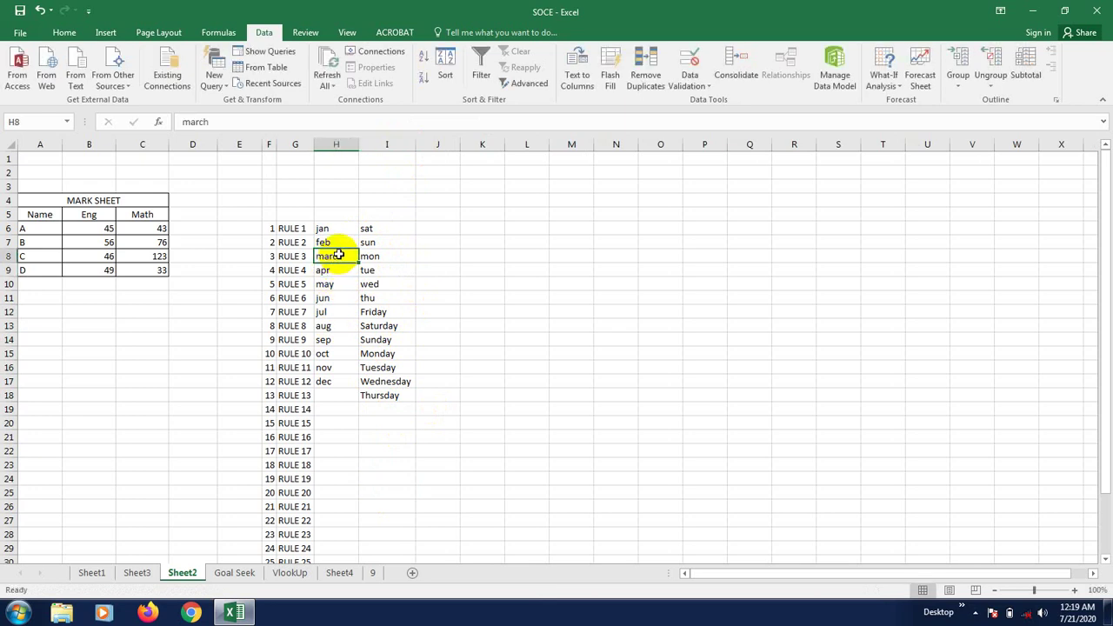
- Fill the full month names from march in H8 down to december in H17 and widen column H to fit
{"action": "left_click_drag", "start_coordinate": [357, 262], "coordinate": [357, 384]}
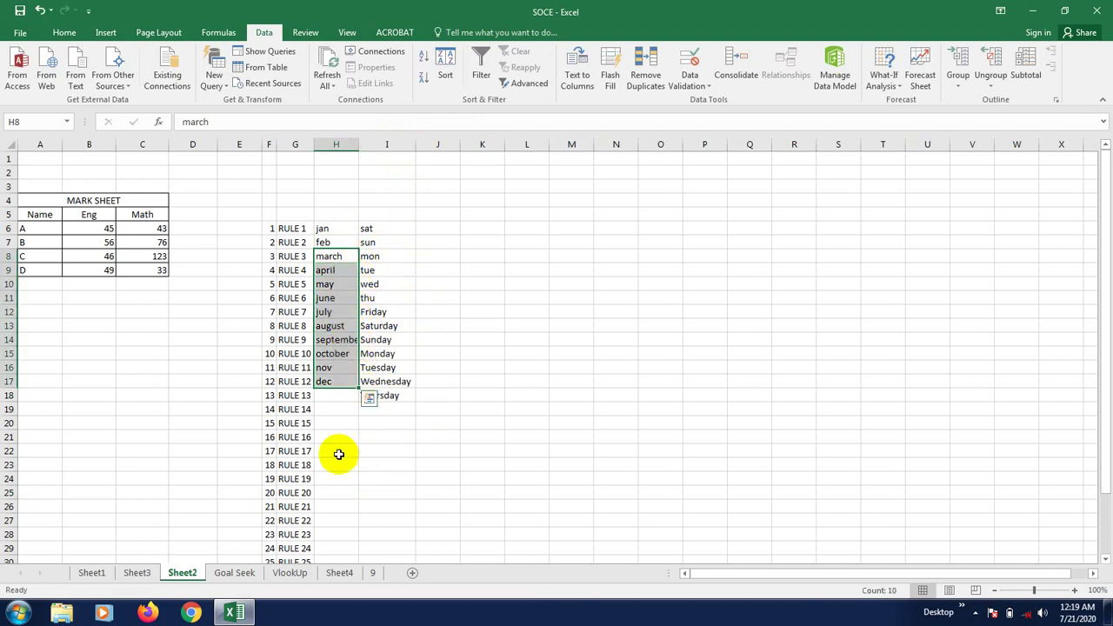
{"action": "left_click", "coordinate": [336, 464]}
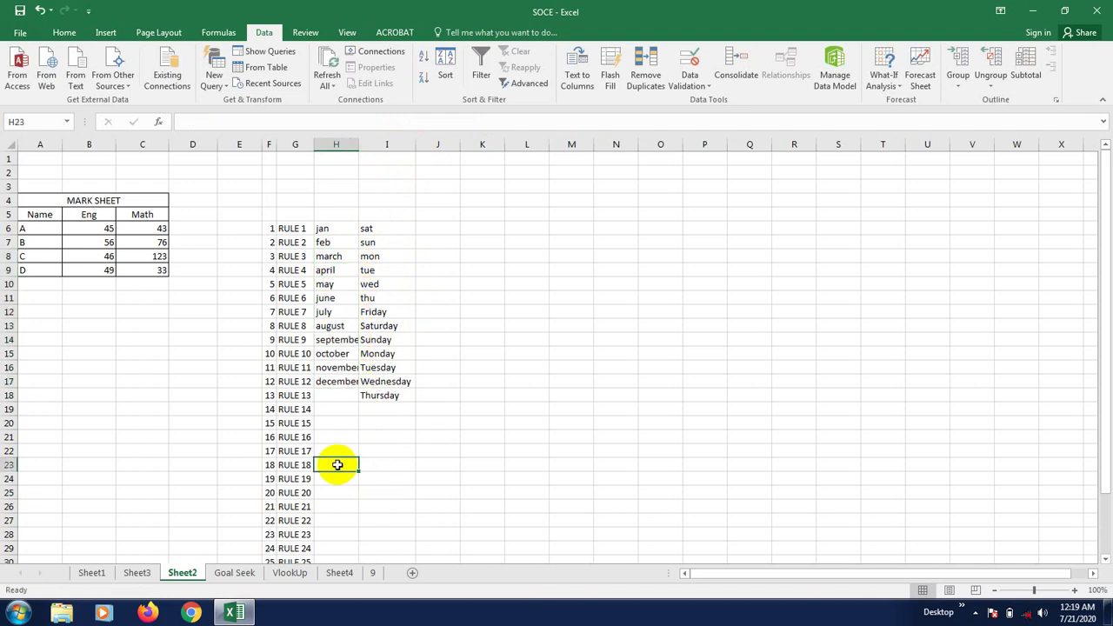
{"action": "double_click", "coordinate": [358, 144]}
{"action": "left_click", "coordinate": [360, 478]}
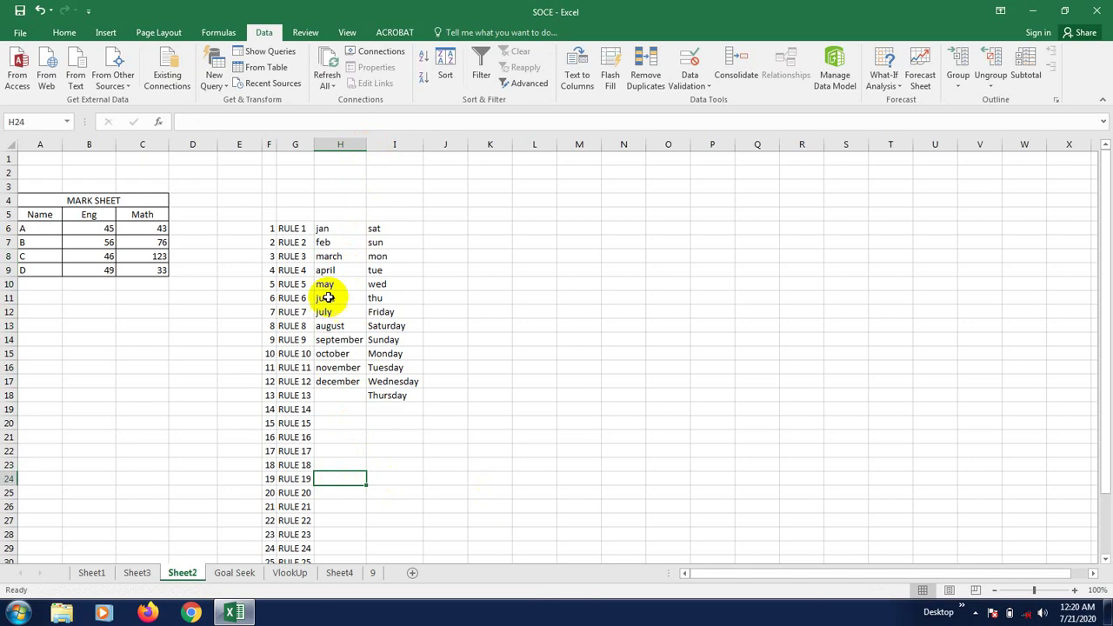
- Capitalise the month in H8 as March and refill the capitalised month names down to December in H17
{"action": "left_click", "coordinate": [322, 256]}
{"action": "double_click", "coordinate": [322, 256]}
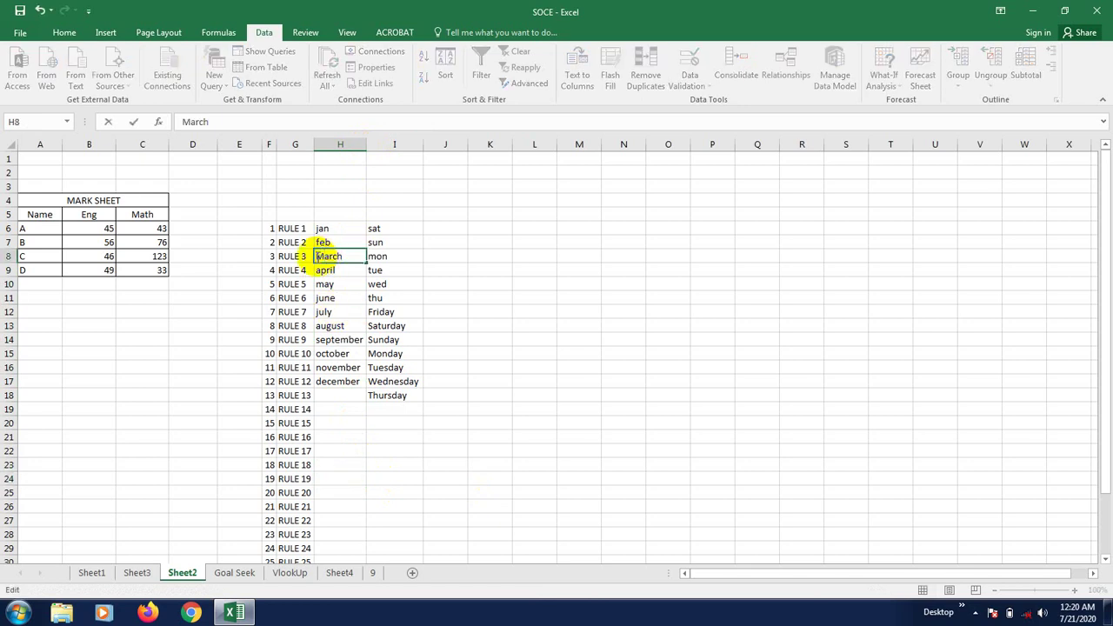
{"action": "left_click", "coordinate": [325, 286]}
{"action": "left_click", "coordinate": [332, 255]}
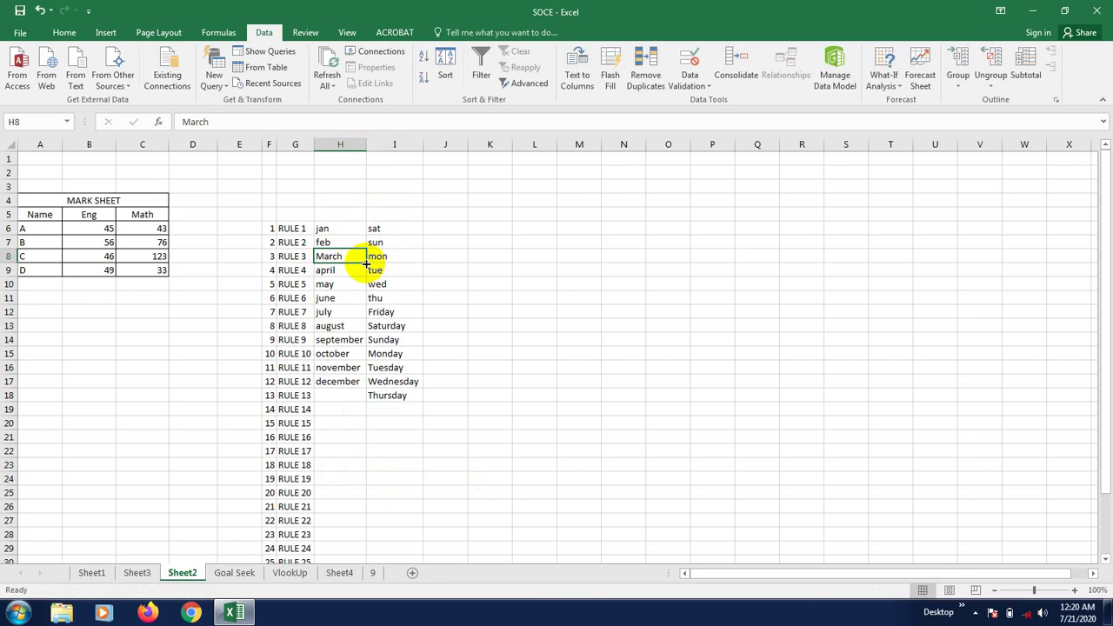
{"action": "left_click_drag", "start_coordinate": [367, 262], "coordinate": [351, 390]}
{"action": "left_click", "coordinate": [353, 448]}
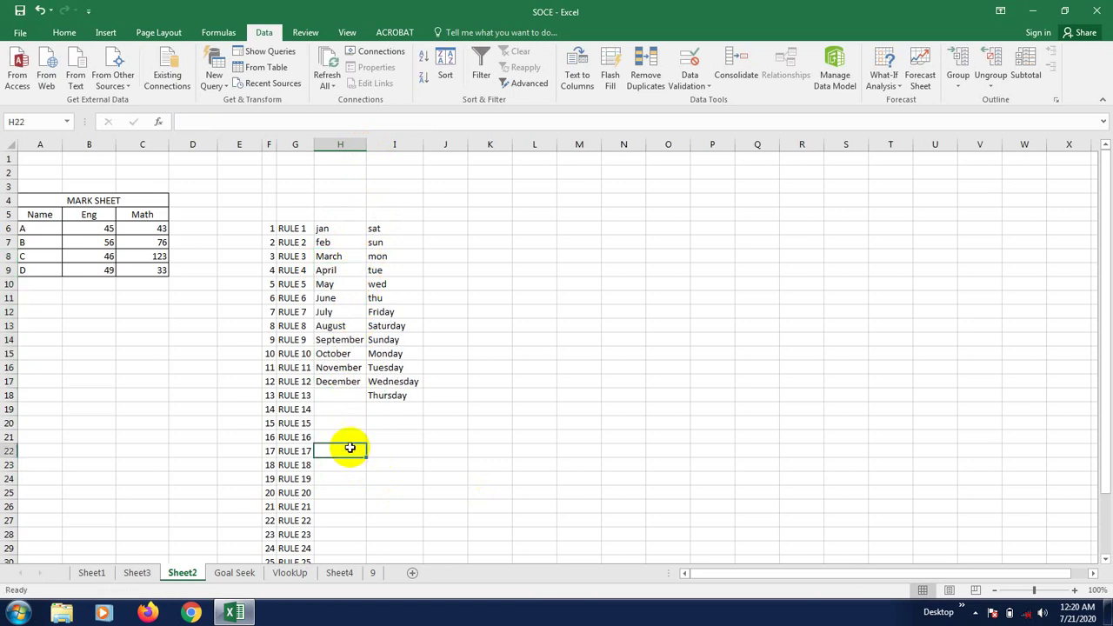
- Fill the months upward from March in H8 to January in H6
{"action": "left_click", "coordinate": [346, 256]}
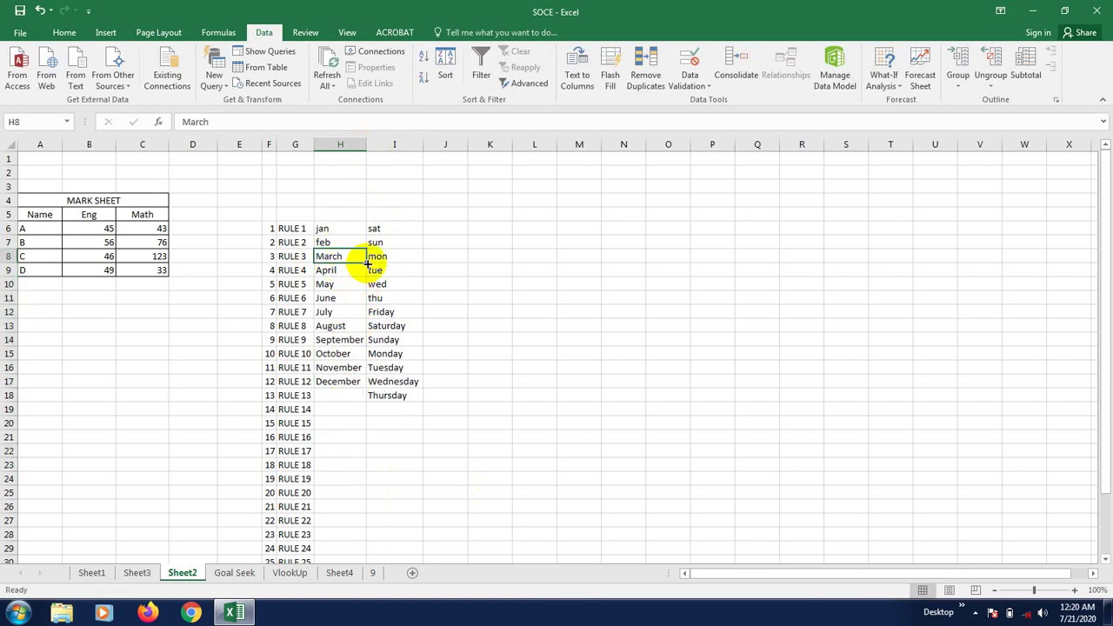
{"action": "left_click_drag", "start_coordinate": [366, 262], "coordinate": [355, 227]}
{"action": "left_click", "coordinate": [348, 463]}
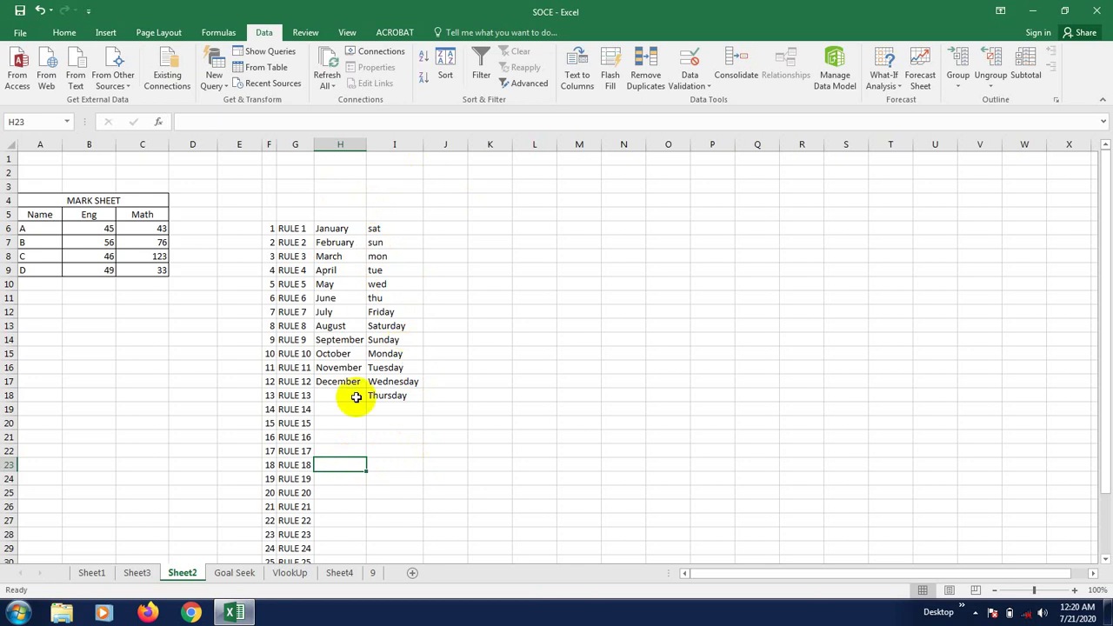
{"action": "left_click", "coordinate": [435, 451]}
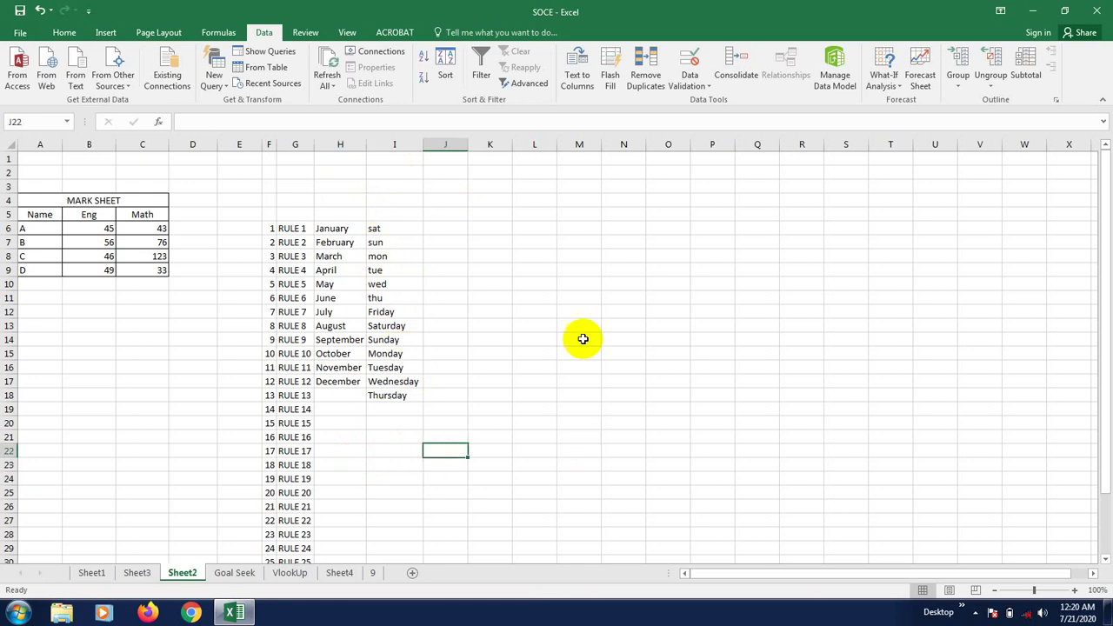
- Check today's date in the system calendar and enter 7/21/2020 in J6
{"action": "left_click", "coordinate": [452, 229]}
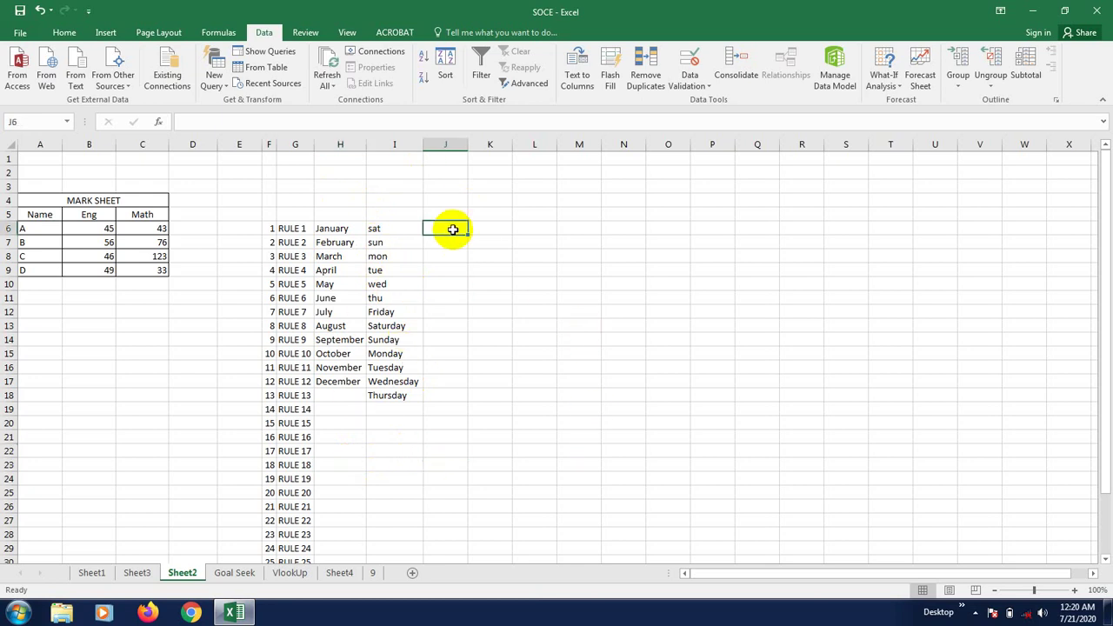
{"action": "left_click", "coordinate": [1067, 620]}
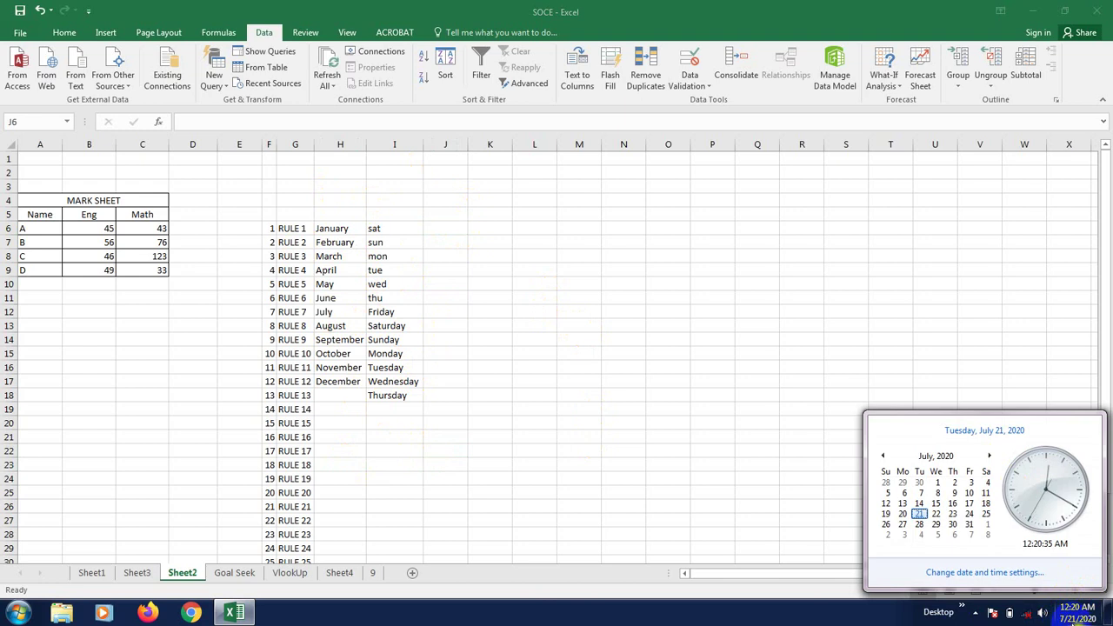
{"action": "left_click", "coordinate": [516, 300]}
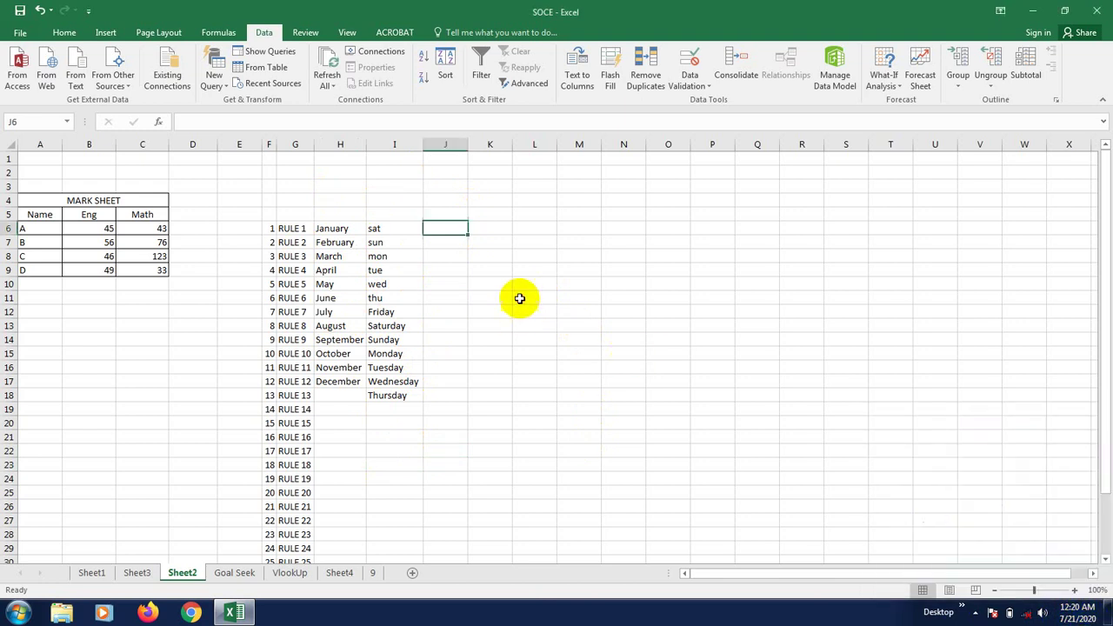
{"action": "left_click", "coordinate": [446, 256]}
{"action": "left_click", "coordinate": [444, 230]}
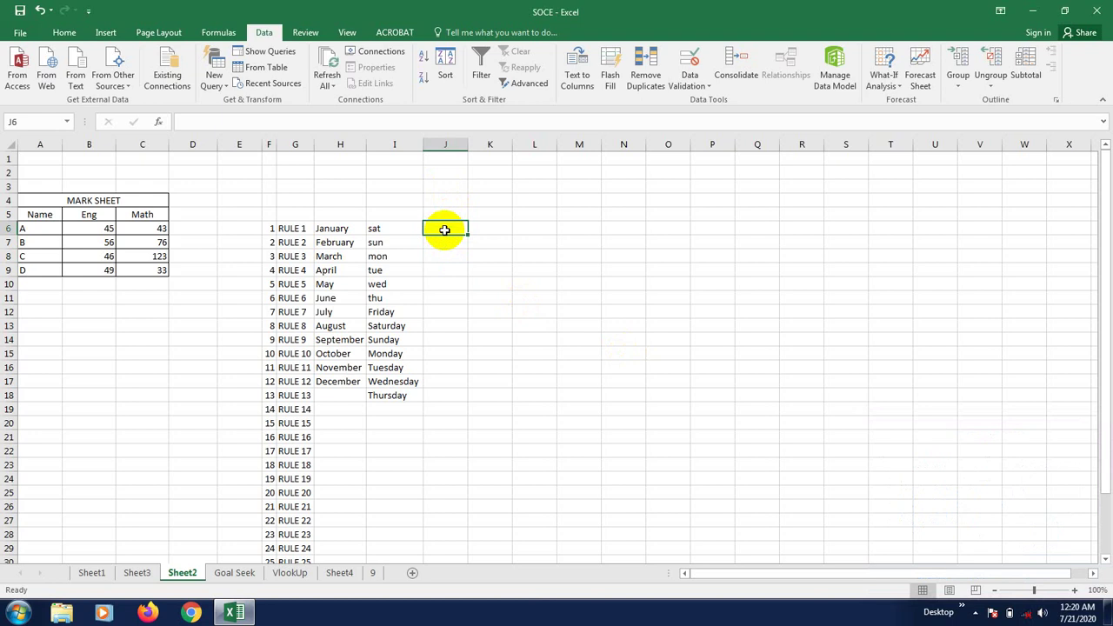
{"action": "type", "text": "7/21/2020"}
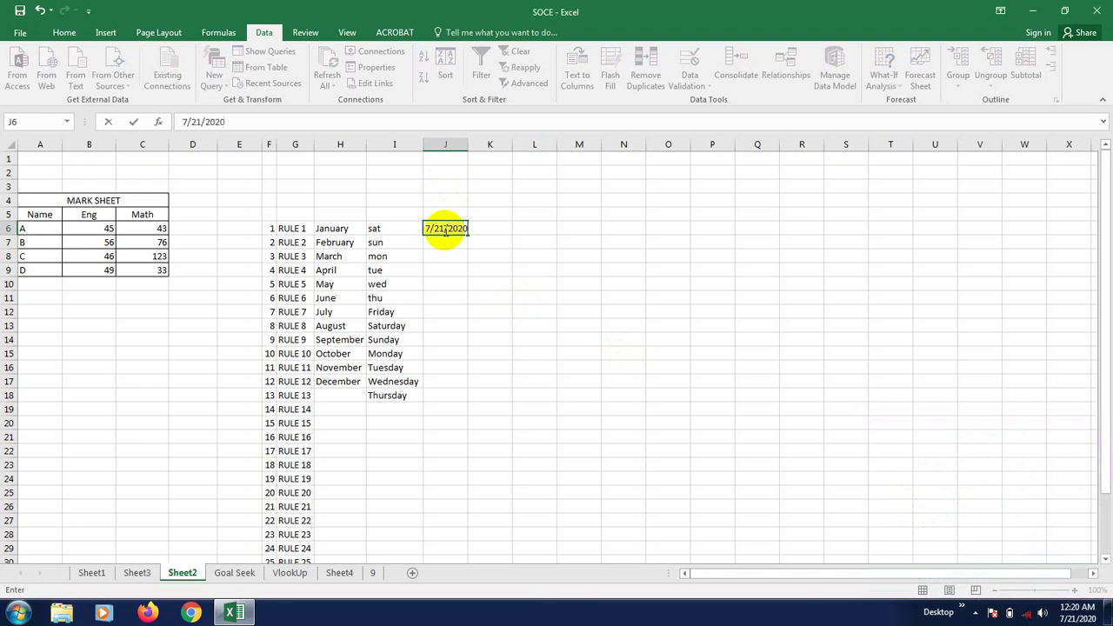
{"action": "key", "text": "Return"}
{"action": "left_click", "coordinate": [442, 228]}
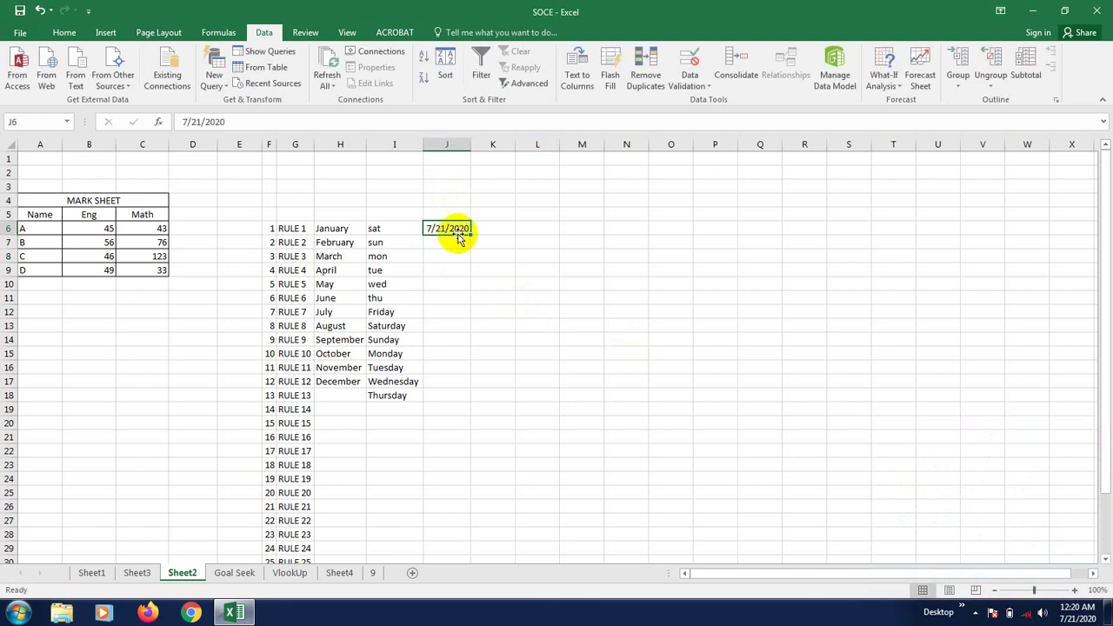
- Fill consecutive daily dates from J6 down to 8/11/2020 in J27
{"action": "left_click_drag", "start_coordinate": [470, 235], "coordinate": [470, 526]}
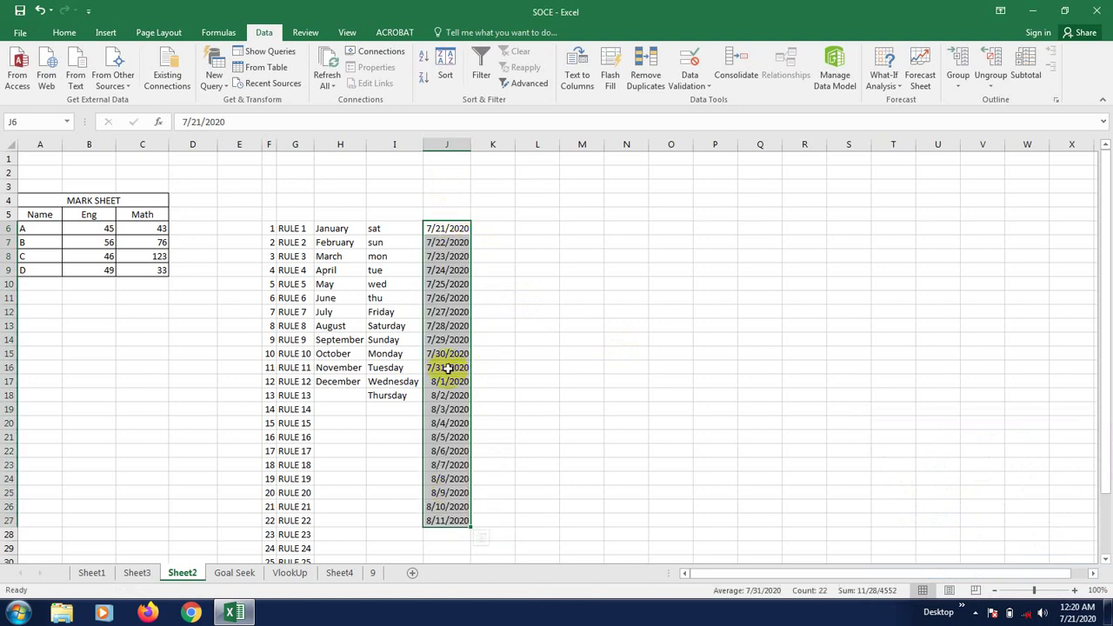
{"action": "left_click", "coordinate": [481, 538]}
{"action": "left_click", "coordinate": [550, 325]}
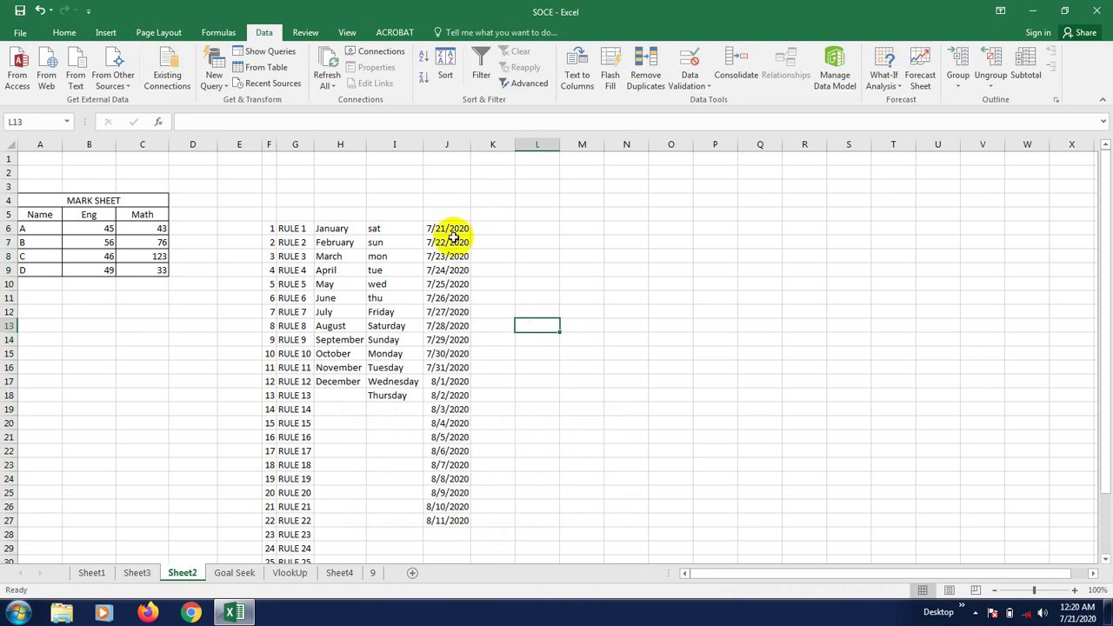
- Format the dates in J6:J27 with the long date type *Wednesday, March 14, 2012
{"action": "left_click_drag", "start_coordinate": [453, 235], "coordinate": [445, 520]}
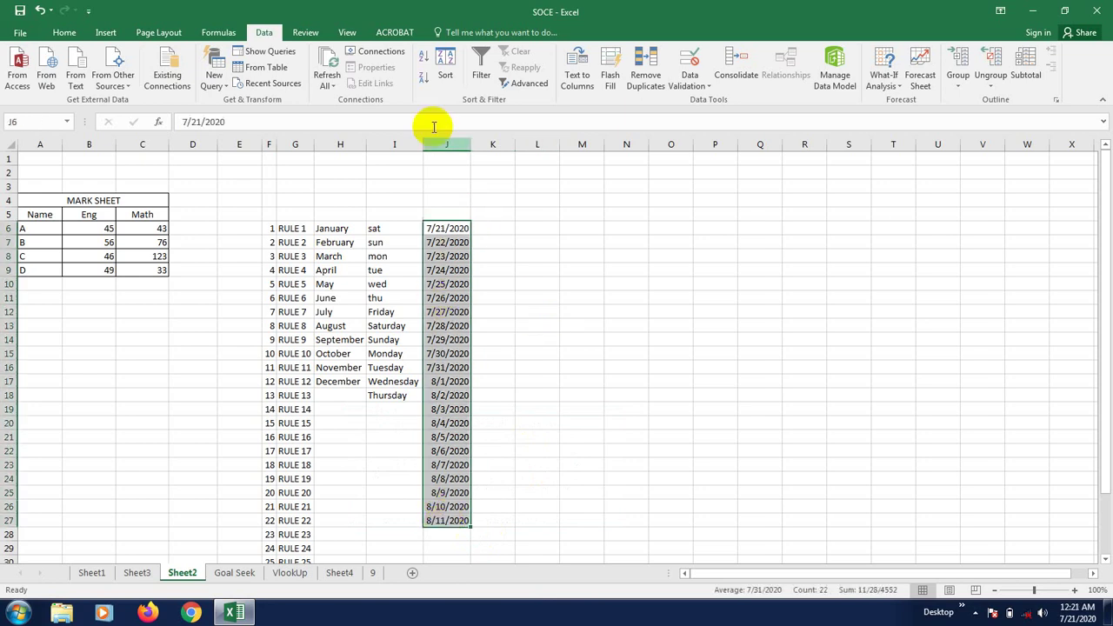
{"action": "left_click", "coordinate": [70, 33]}
{"action": "left_click", "coordinate": [525, 57]}
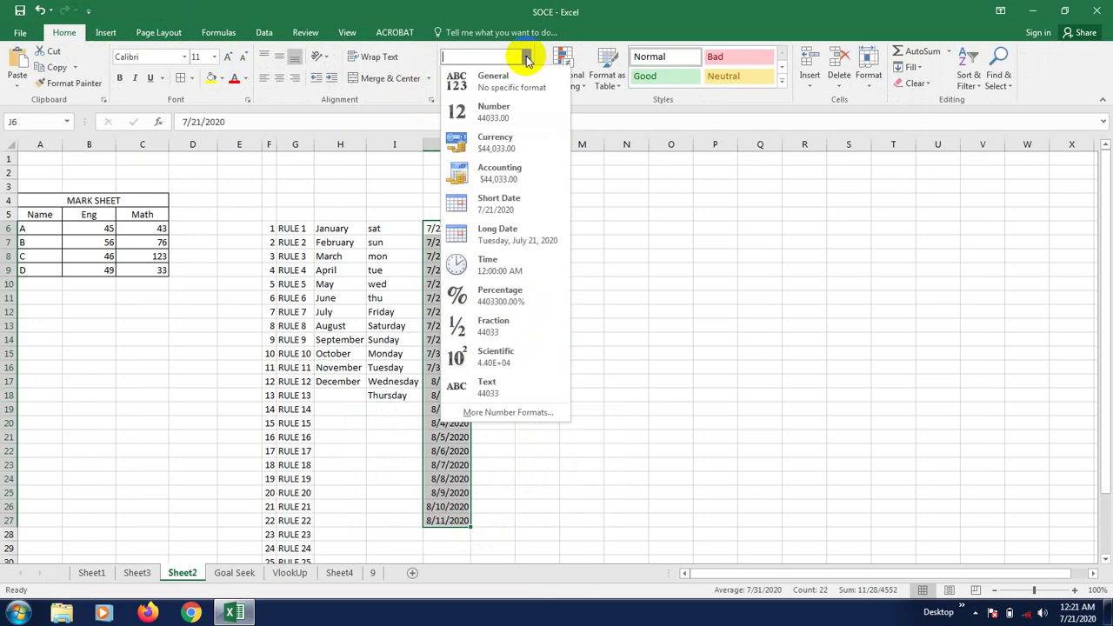
{"action": "left_click", "coordinate": [504, 412]}
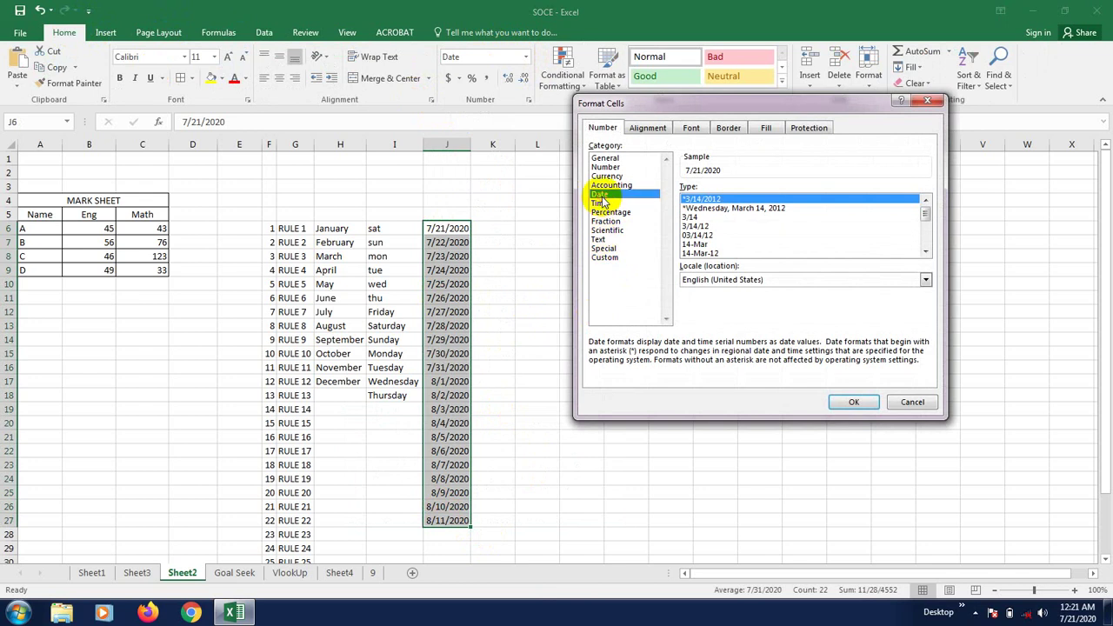
{"action": "left_click", "coordinate": [733, 209]}
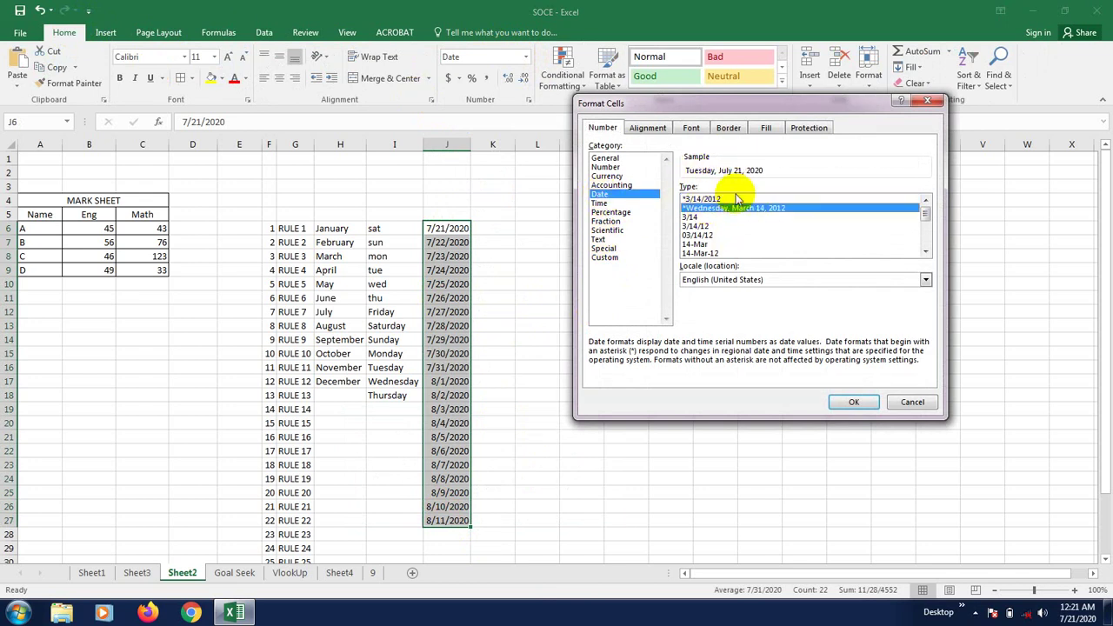
{"action": "left_click", "coordinate": [857, 402]}
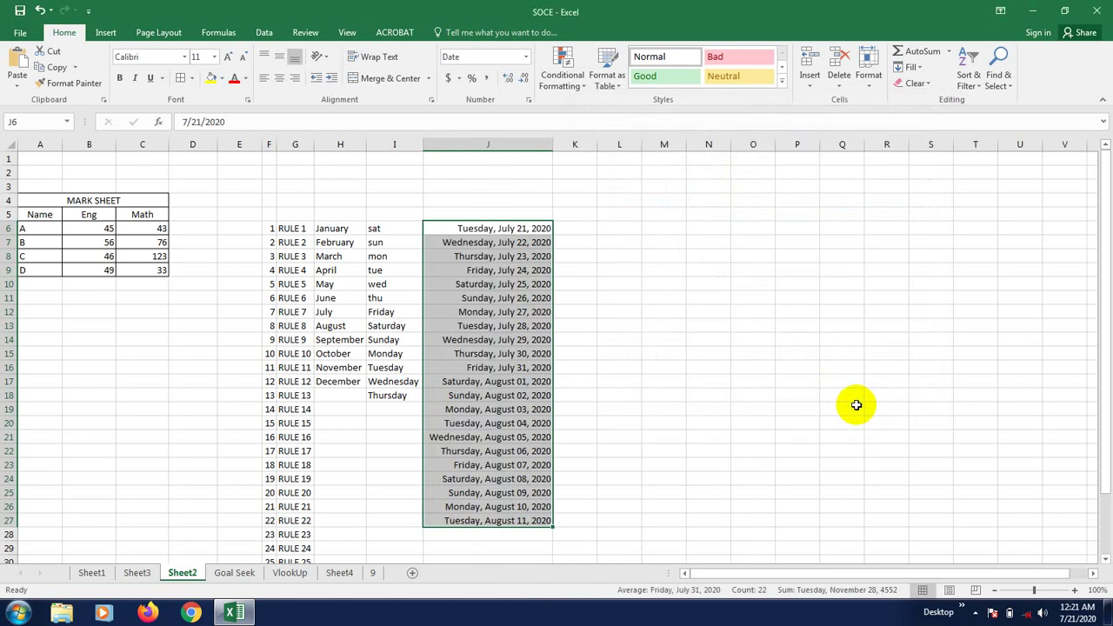
{"action": "left_click", "coordinate": [691, 381]}
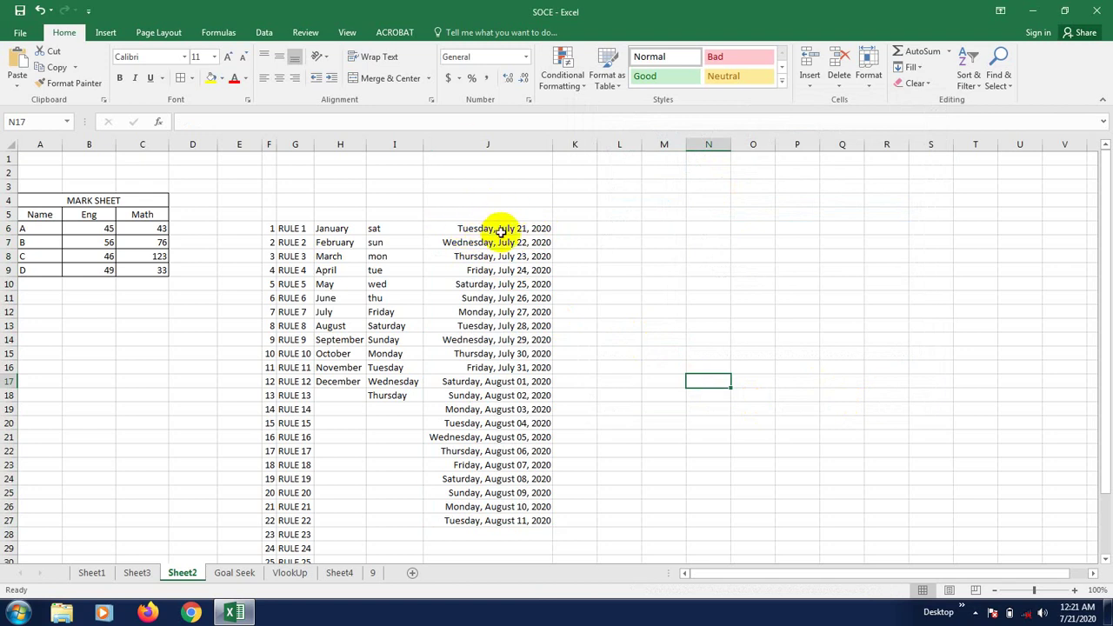
- Preview several other date types for J6:J27 and apply the 14-Mar-2012 type
{"action": "left_click_drag", "start_coordinate": [504, 229], "coordinate": [511, 515]}
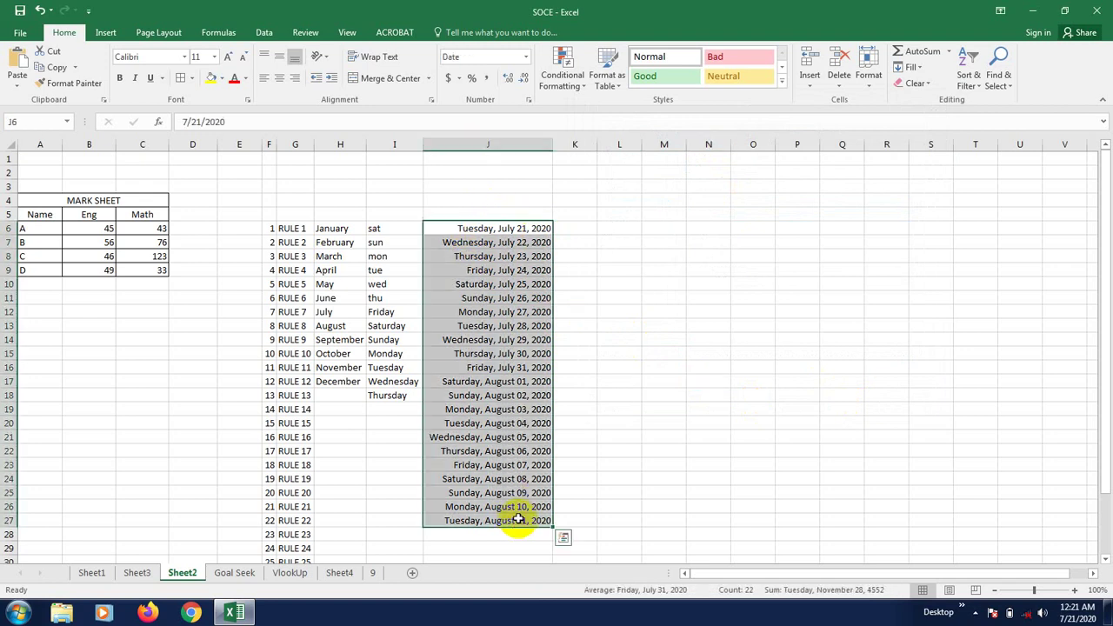
{"action": "left_click", "coordinate": [525, 57]}
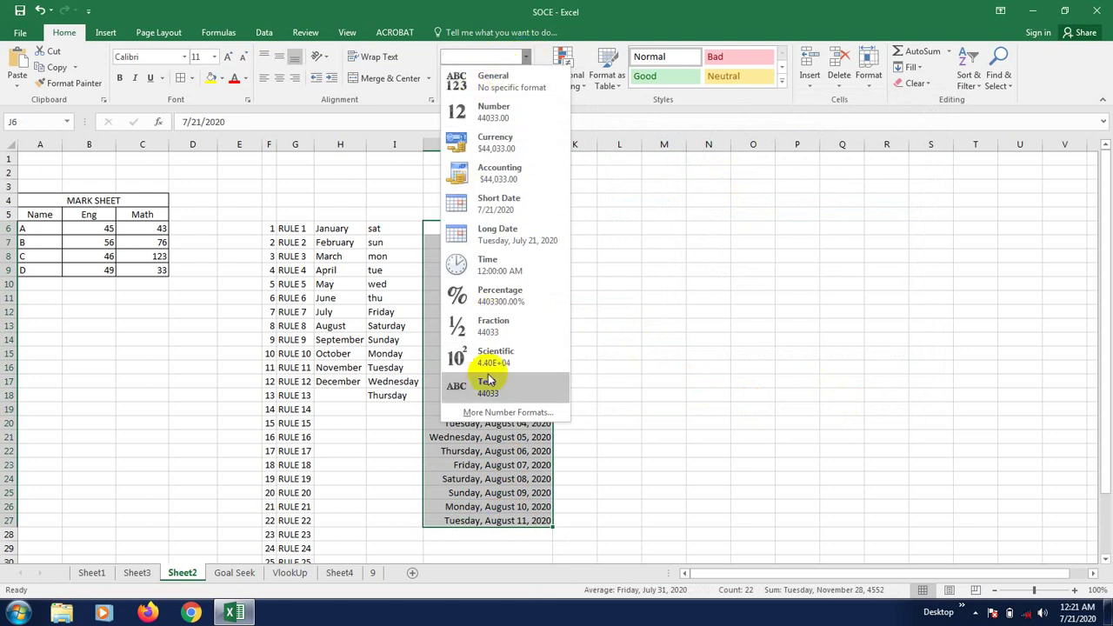
{"action": "left_click", "coordinate": [525, 57]}
{"action": "left_click", "coordinate": [525, 57]}
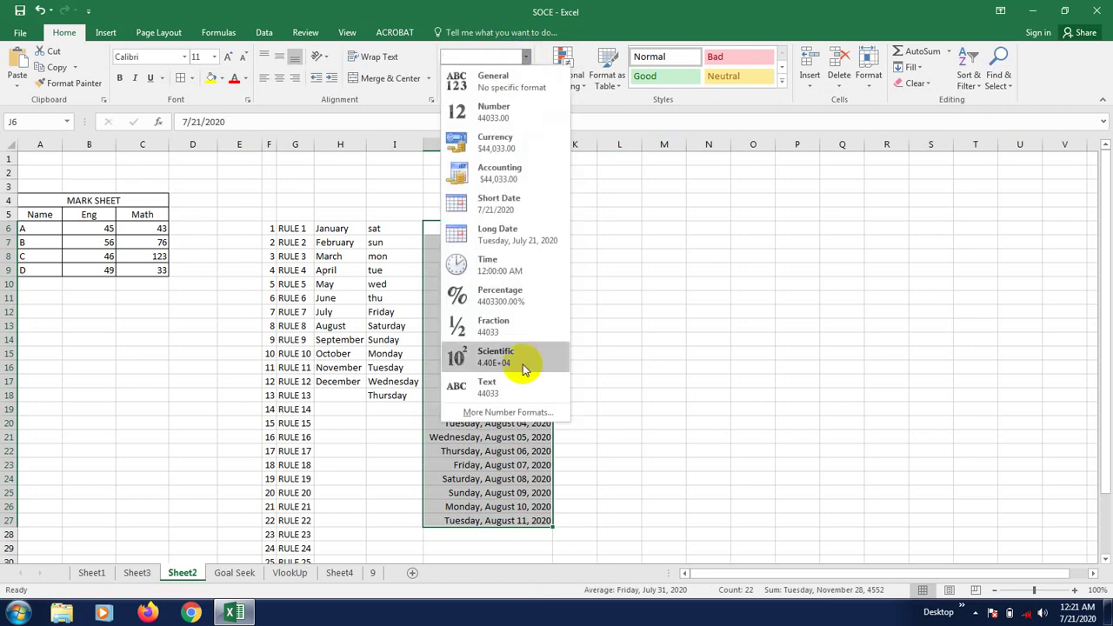
{"action": "left_click", "coordinate": [522, 411]}
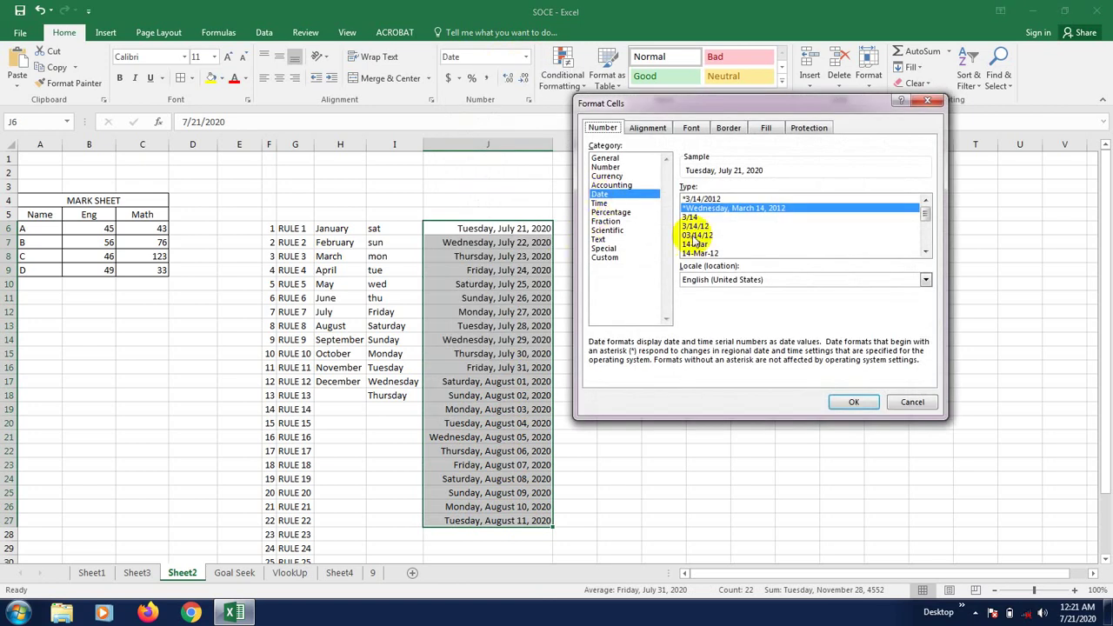
{"action": "left_click_drag", "start_coordinate": [927, 217], "coordinate": [929, 241]}
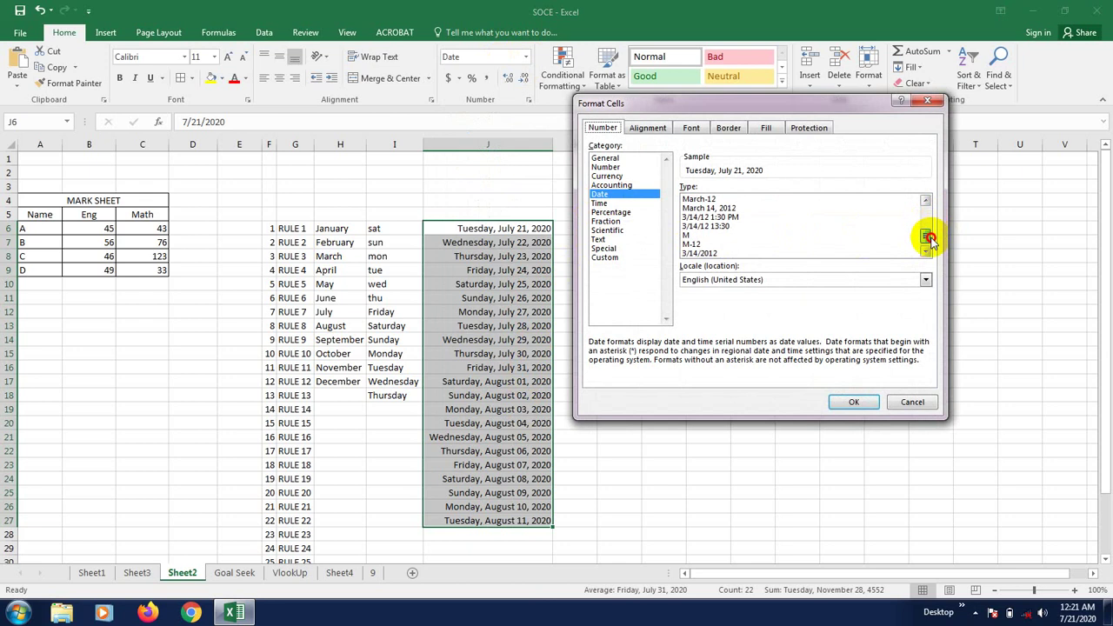
{"action": "left_click", "coordinate": [726, 217]}
{"action": "left_click", "coordinate": [733, 226]}
{"action": "left_click", "coordinate": [732, 245]}
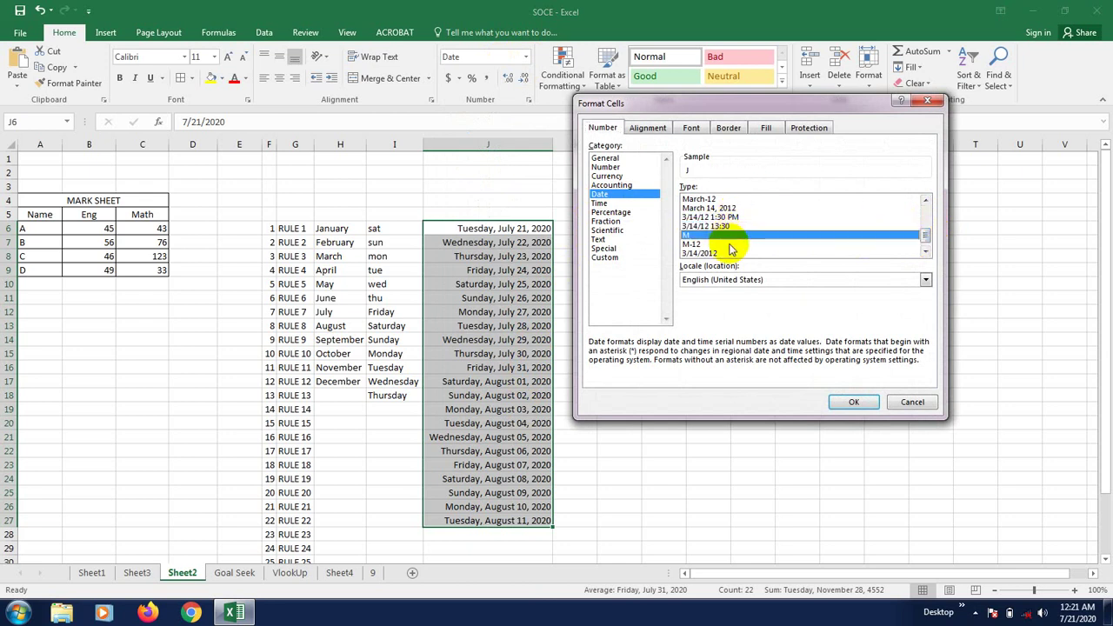
{"action": "left_click", "coordinate": [735, 252]}
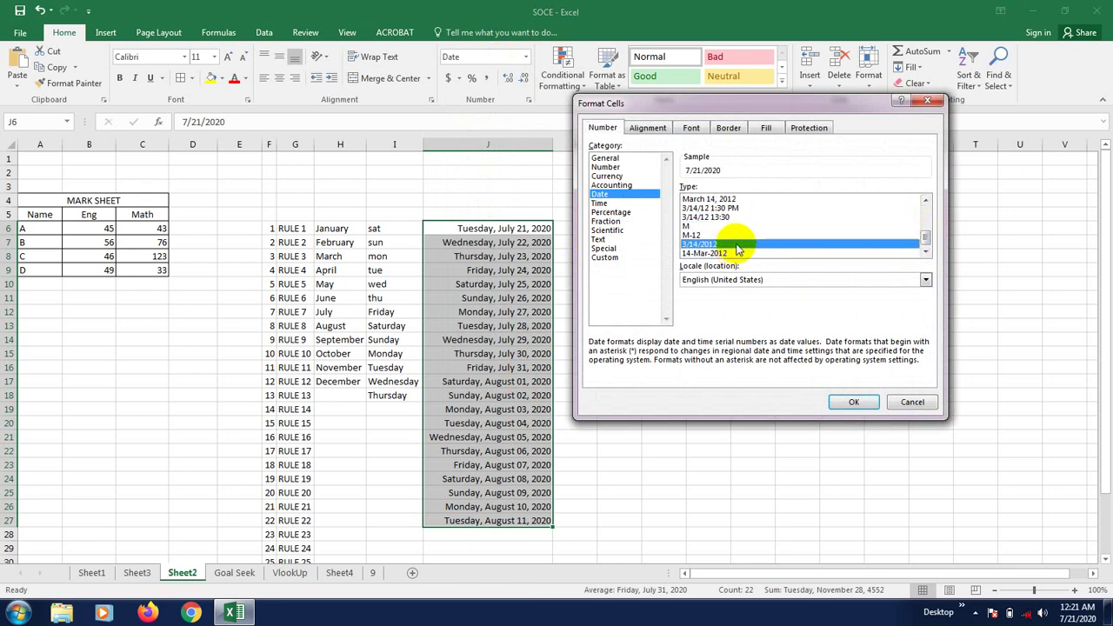
{"action": "left_click", "coordinate": [725, 253]}
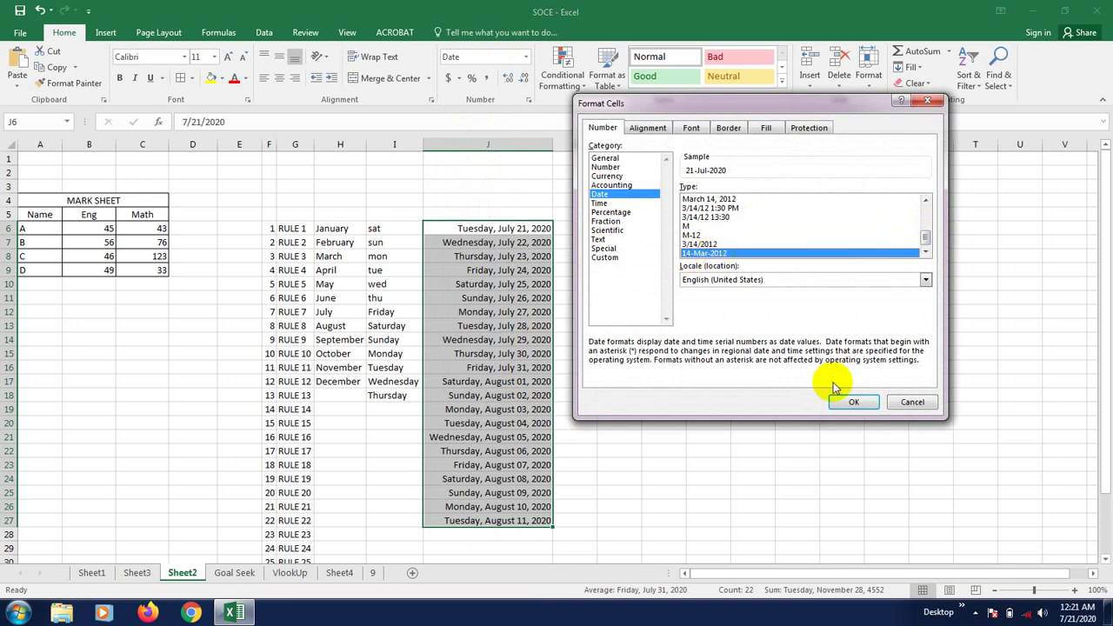
{"action": "left_click", "coordinate": [852, 402]}
{"action": "left_click", "coordinate": [609, 312]}
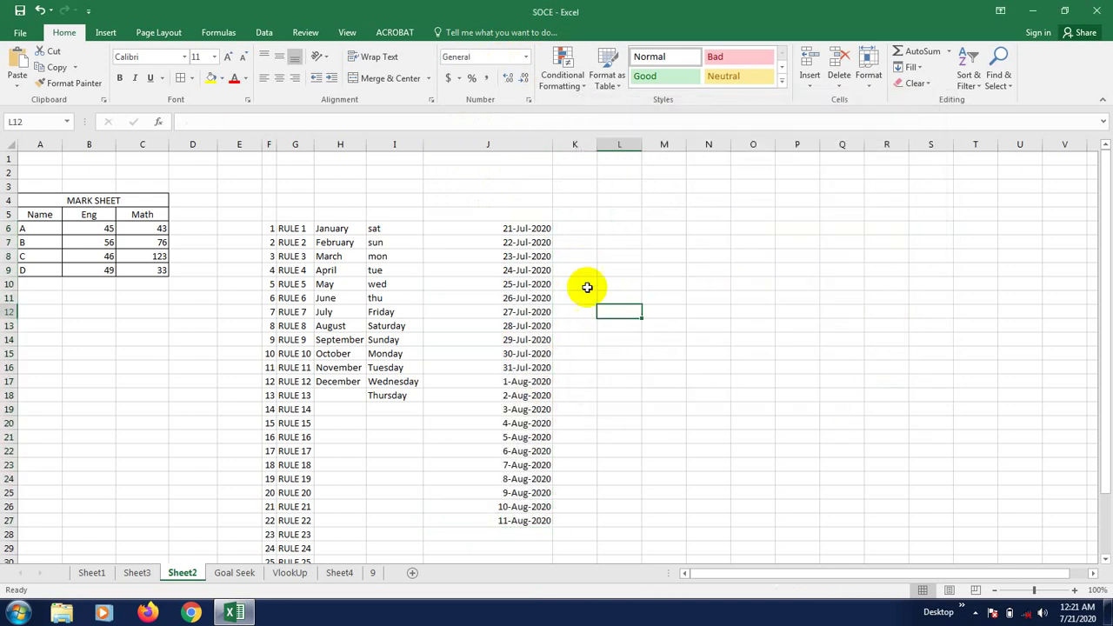
- Fit the width of column J to its dates
{"action": "double_click", "coordinate": [551, 143]}
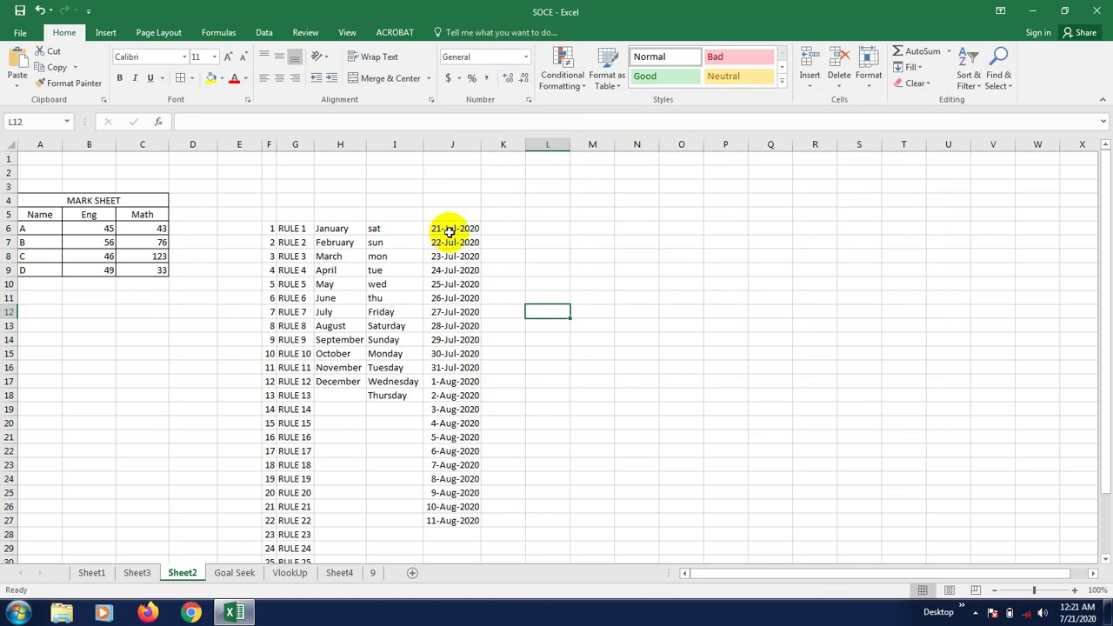
{"action": "left_click", "coordinate": [503, 272]}
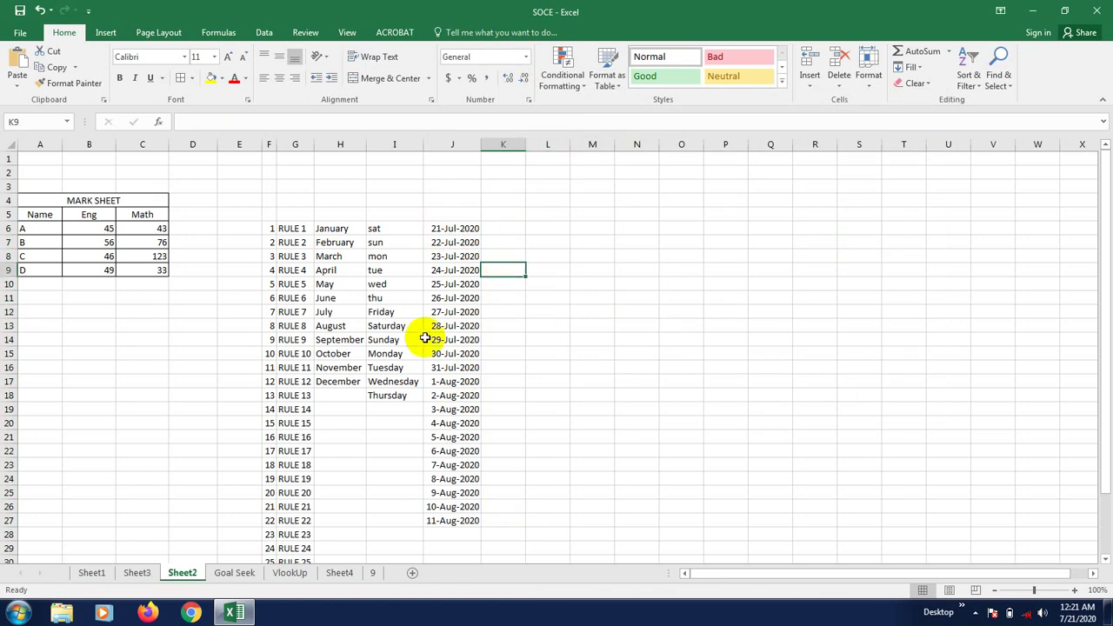
{"action": "scroll", "coordinate": [374, 426], "scroll_direction": "down", "scroll_amount": 1}
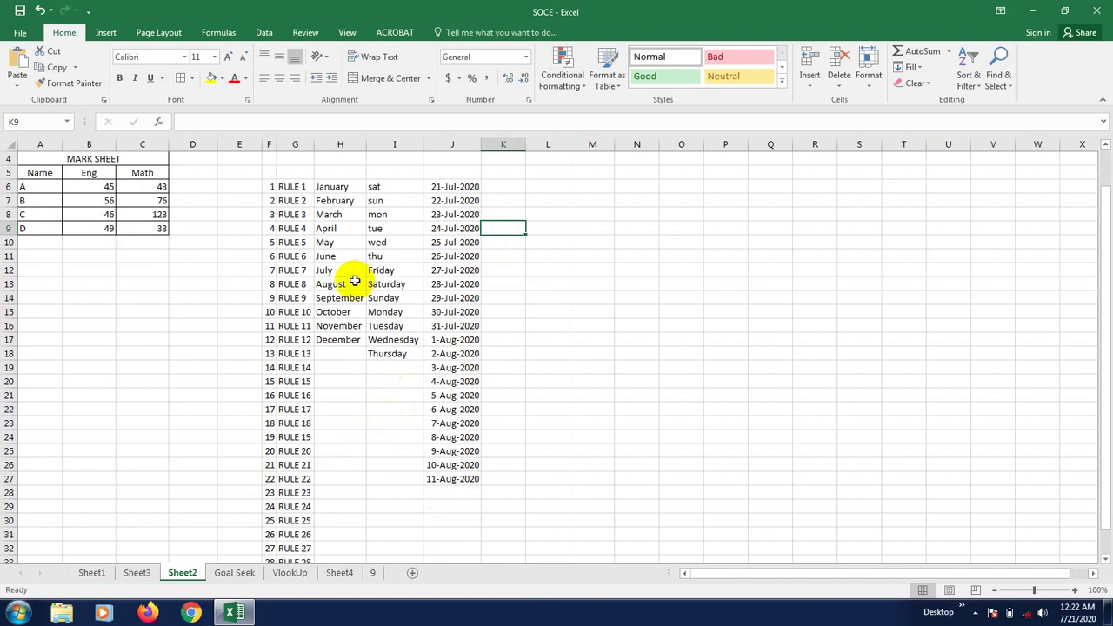
- Convert the mark sheet range A5:C9 into a table with headers
{"action": "scroll", "coordinate": [492, 363], "scroll_direction": "up", "scroll_amount": 1}
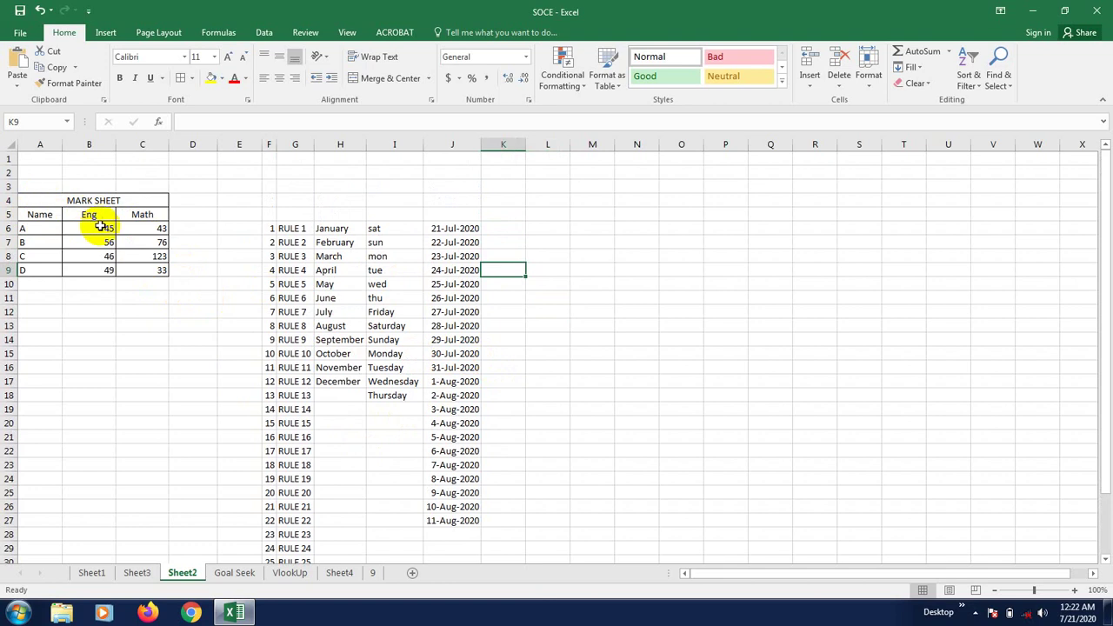
{"action": "left_click_drag", "start_coordinate": [30, 216], "coordinate": [145, 269]}
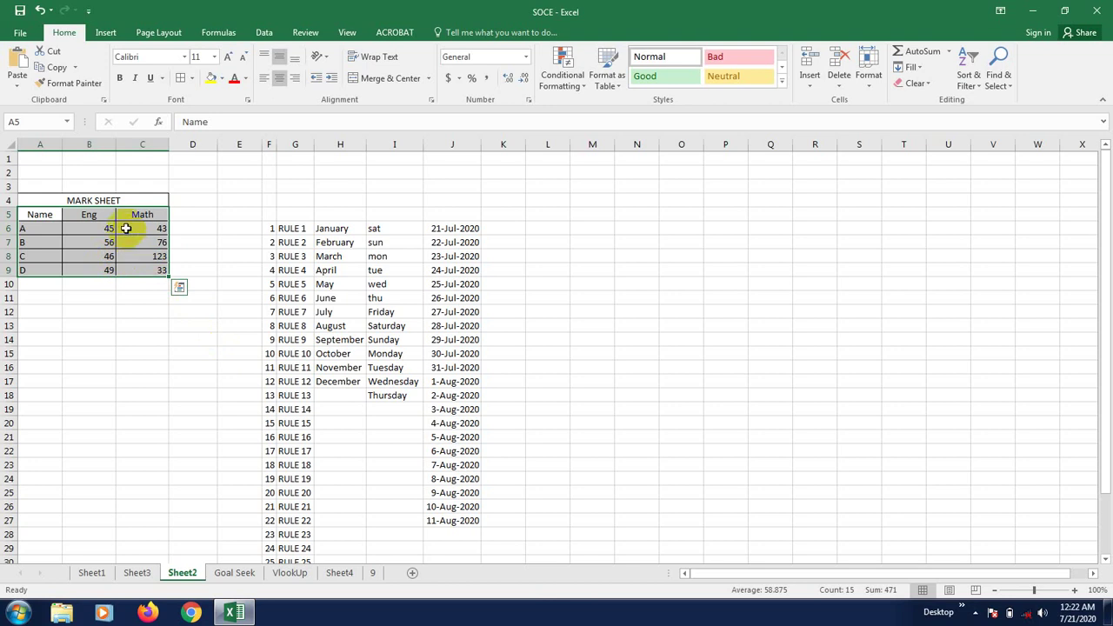
{"action": "left_click", "coordinate": [105, 32]}
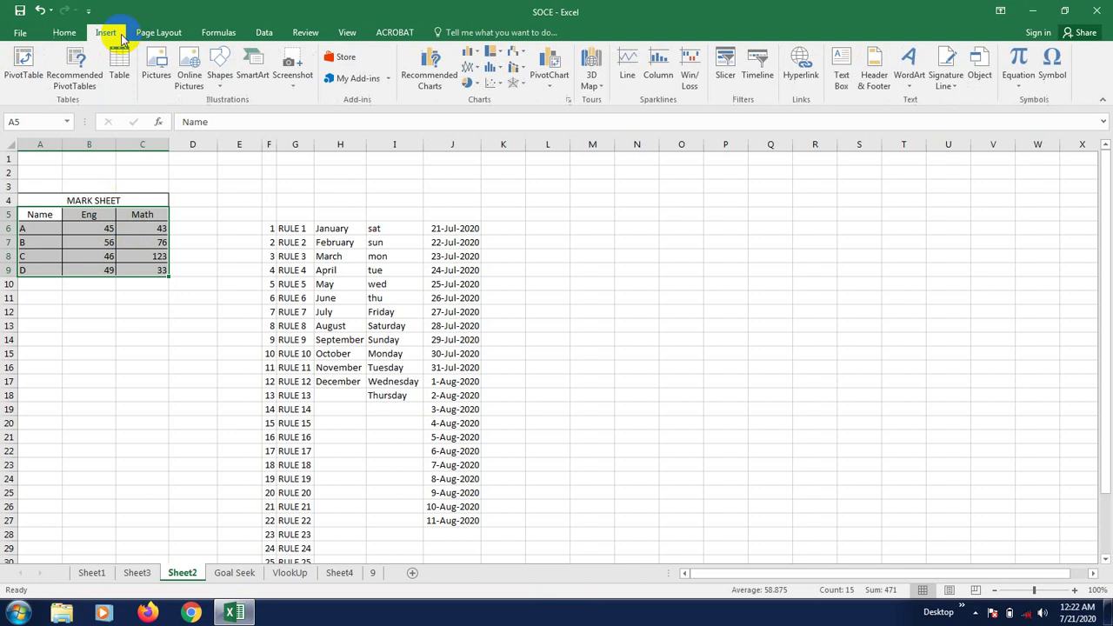
{"action": "left_click", "coordinate": [119, 82]}
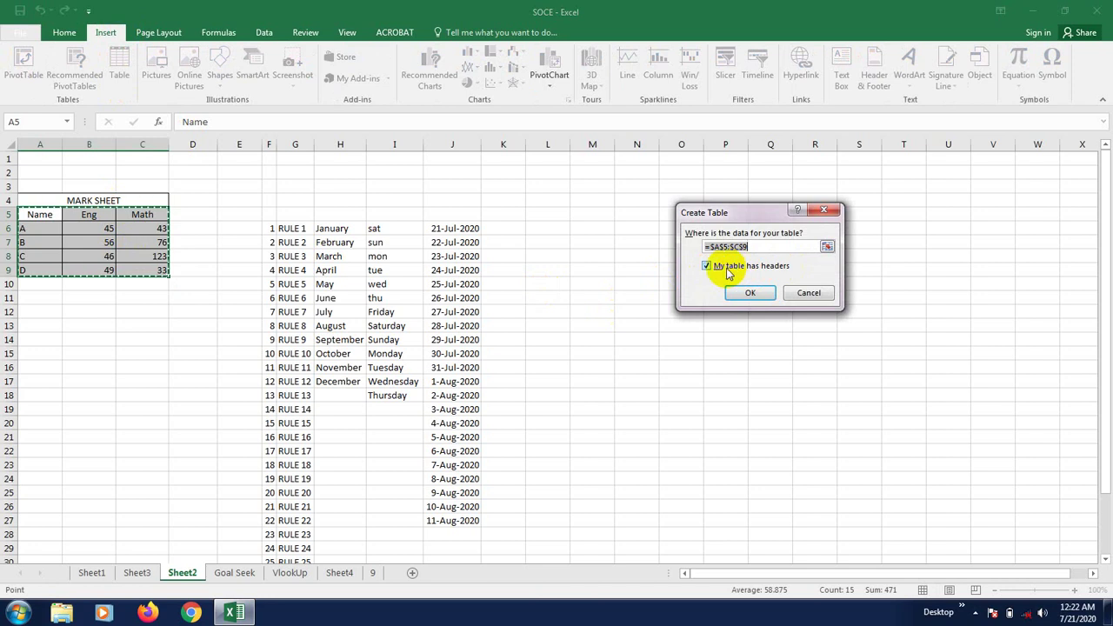
{"action": "left_click", "coordinate": [750, 293]}
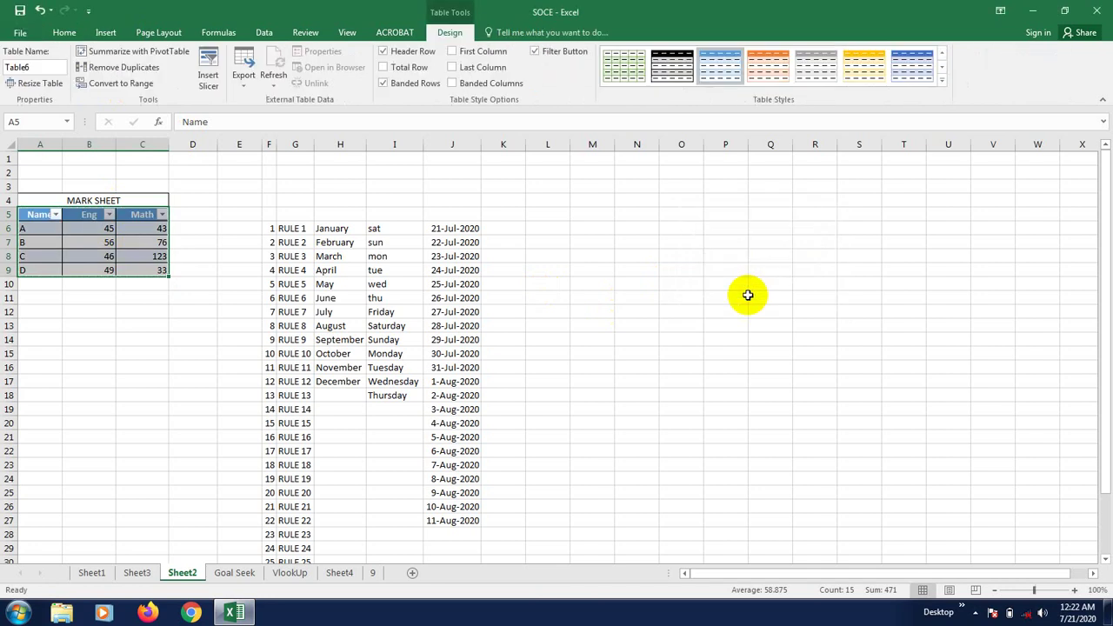
{"action": "left_click", "coordinate": [198, 339]}
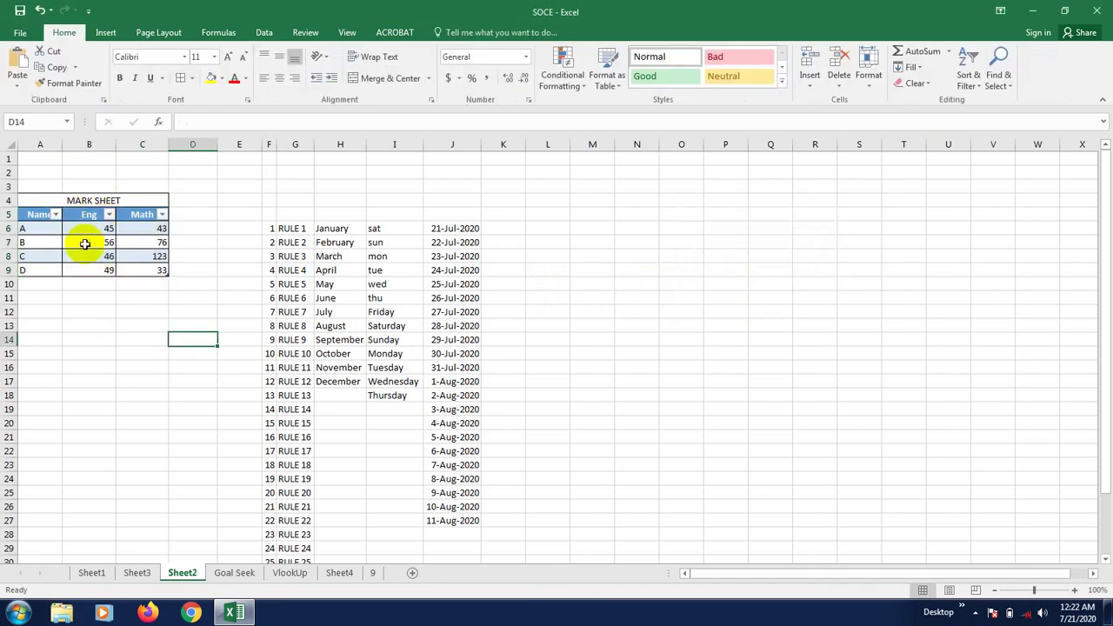
- Insert slicers for the Name, Eng and Math columns of the mark sheet table
{"action": "left_click", "coordinate": [21, 228]}
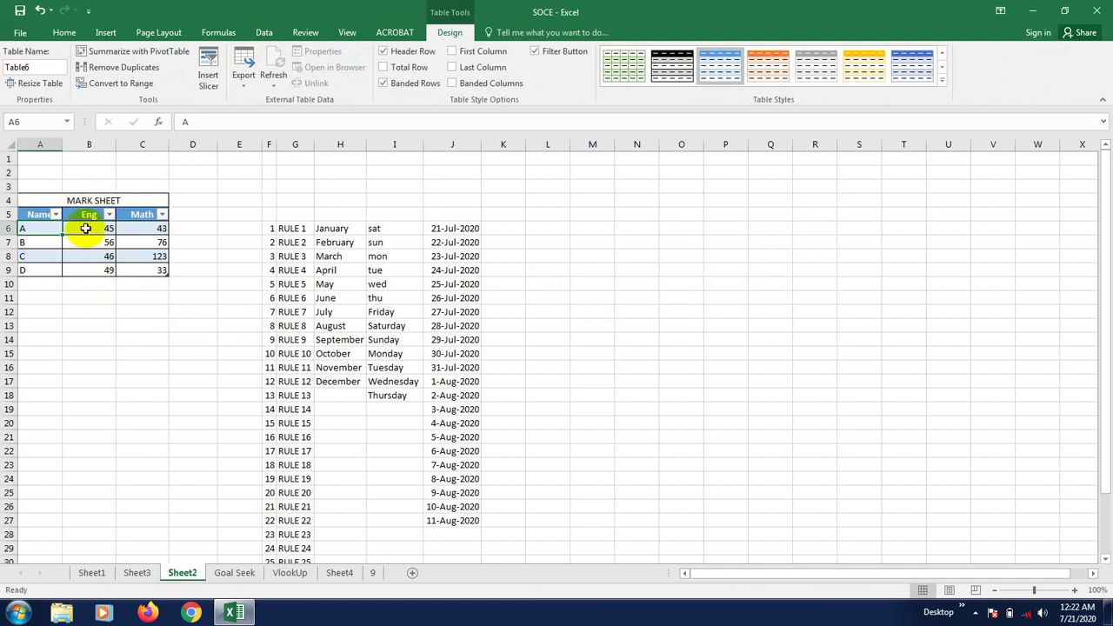
{"action": "left_click", "coordinate": [111, 35]}
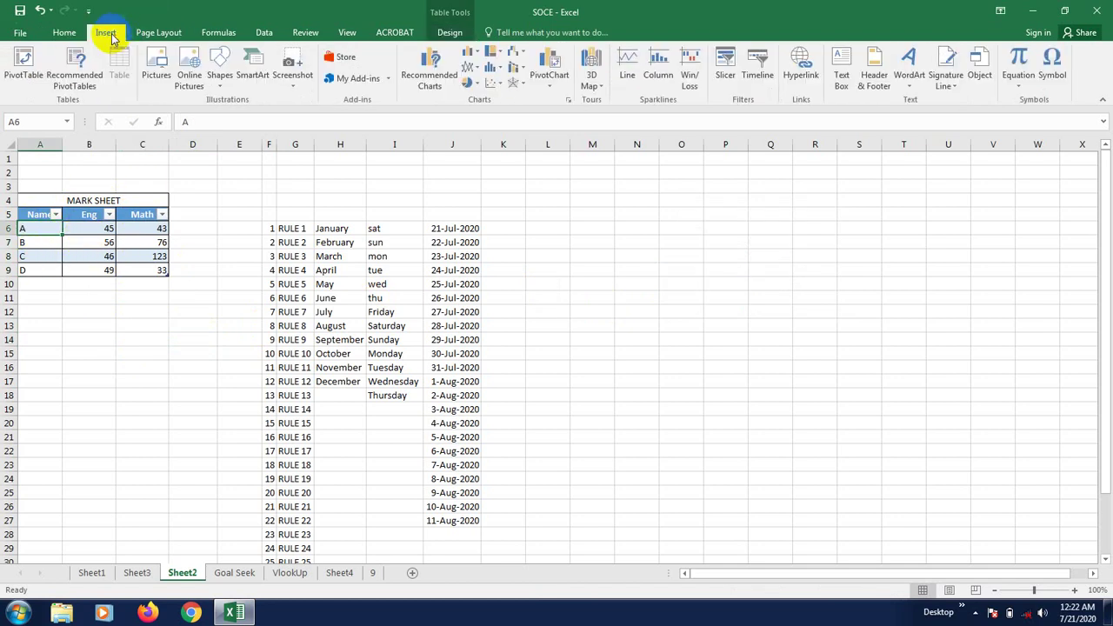
{"action": "left_click", "coordinate": [726, 63]}
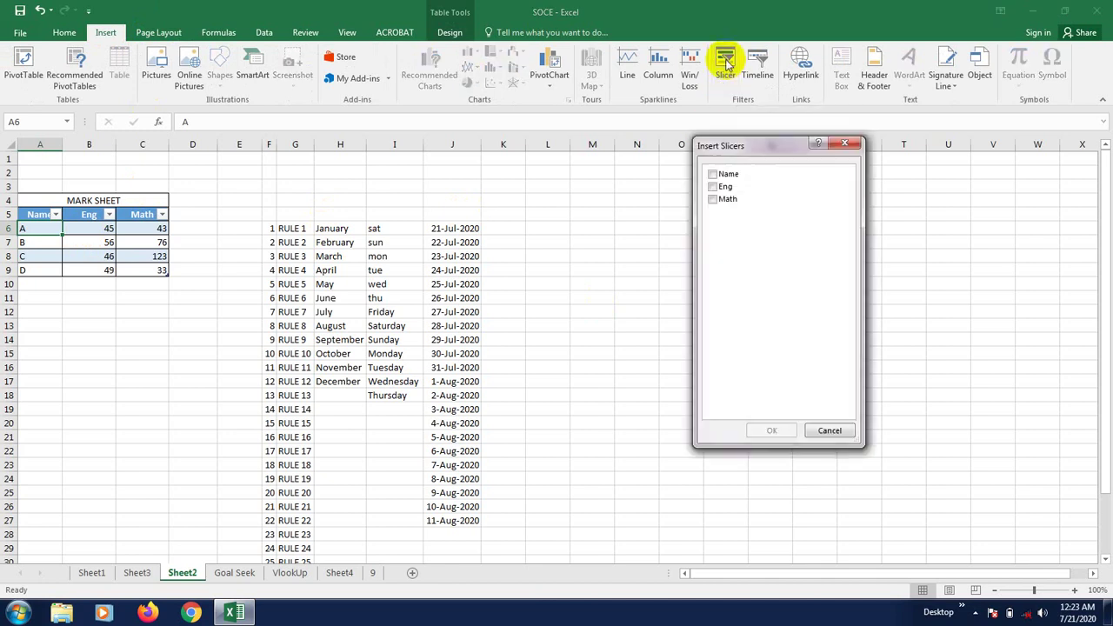
{"action": "left_click", "coordinate": [714, 186]}
{"action": "left_click", "coordinate": [712, 199]}
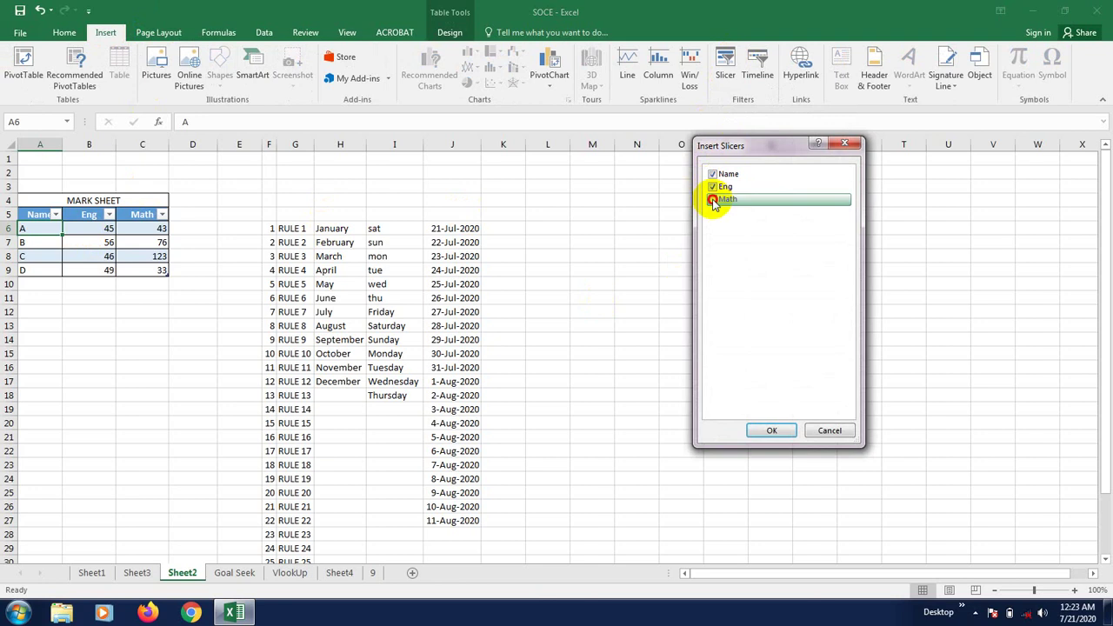
{"action": "left_click_drag", "start_coordinate": [741, 145], "coordinate": [720, 149]}
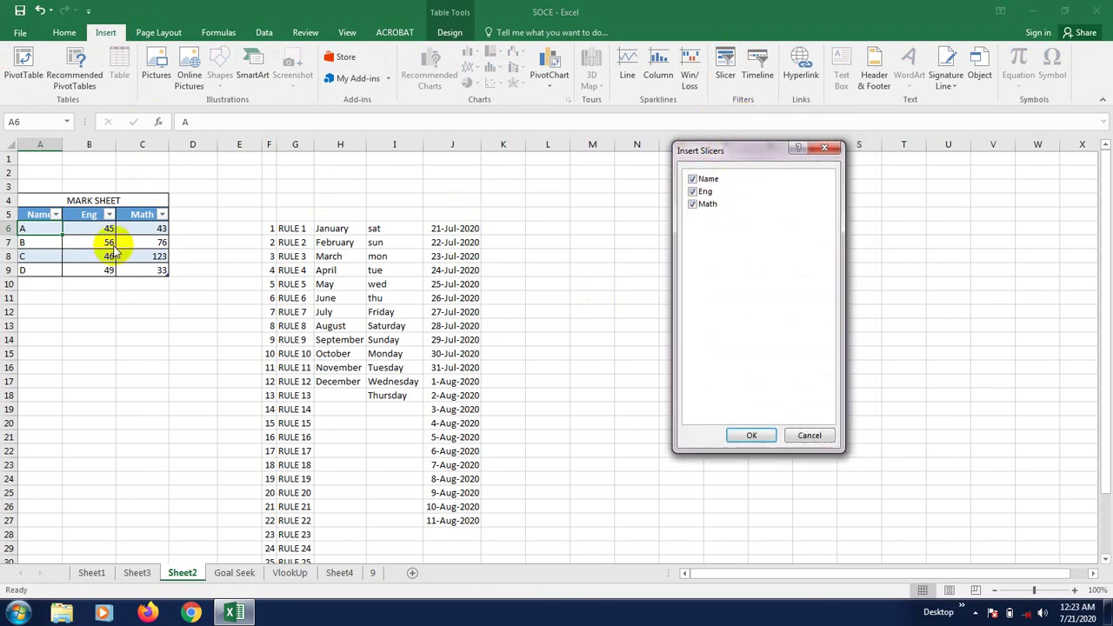
{"action": "left_click", "coordinate": [752, 434]}
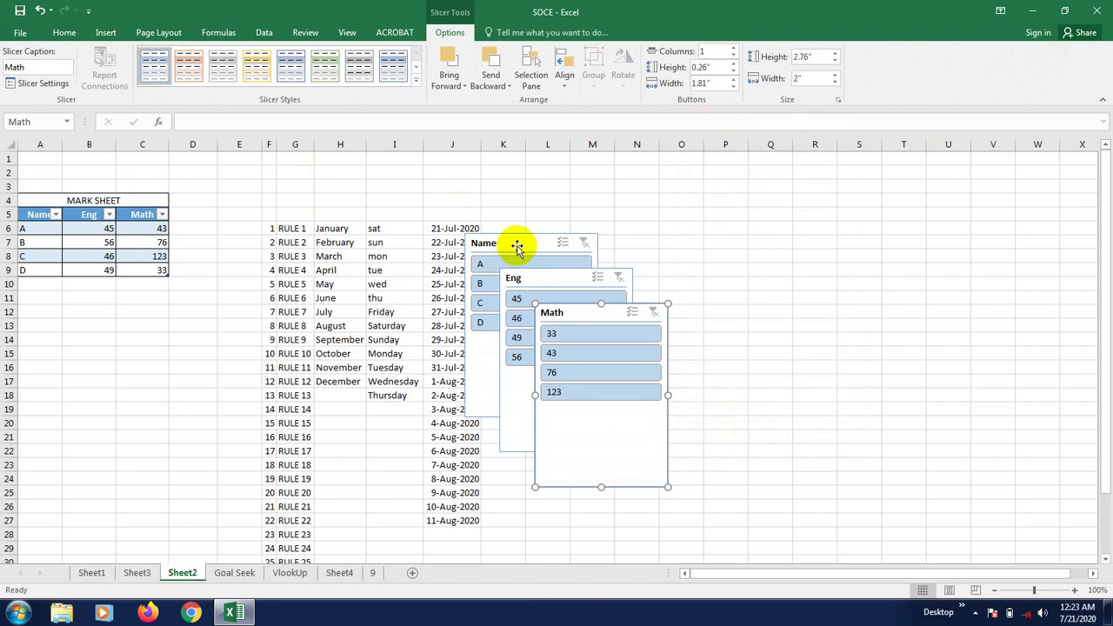
- Arrange the Name, Eng and Math slicers side by side just below the mark sheet table
{"action": "left_click_drag", "start_coordinate": [517, 248], "coordinate": [70, 297]}
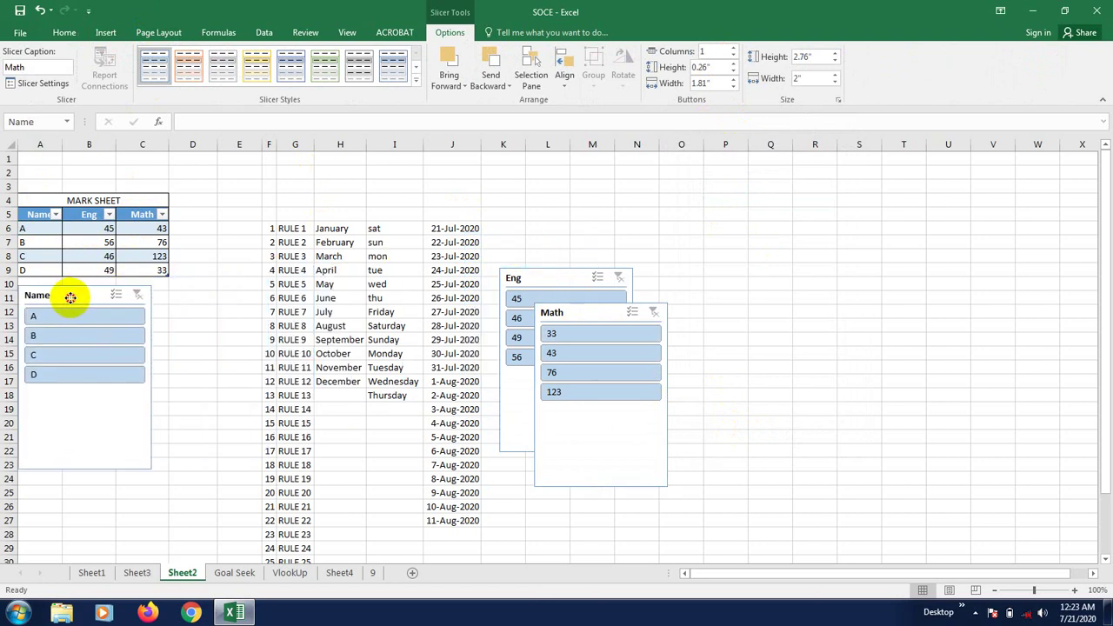
{"action": "left_click_drag", "start_coordinate": [566, 278], "coordinate": [220, 299]}
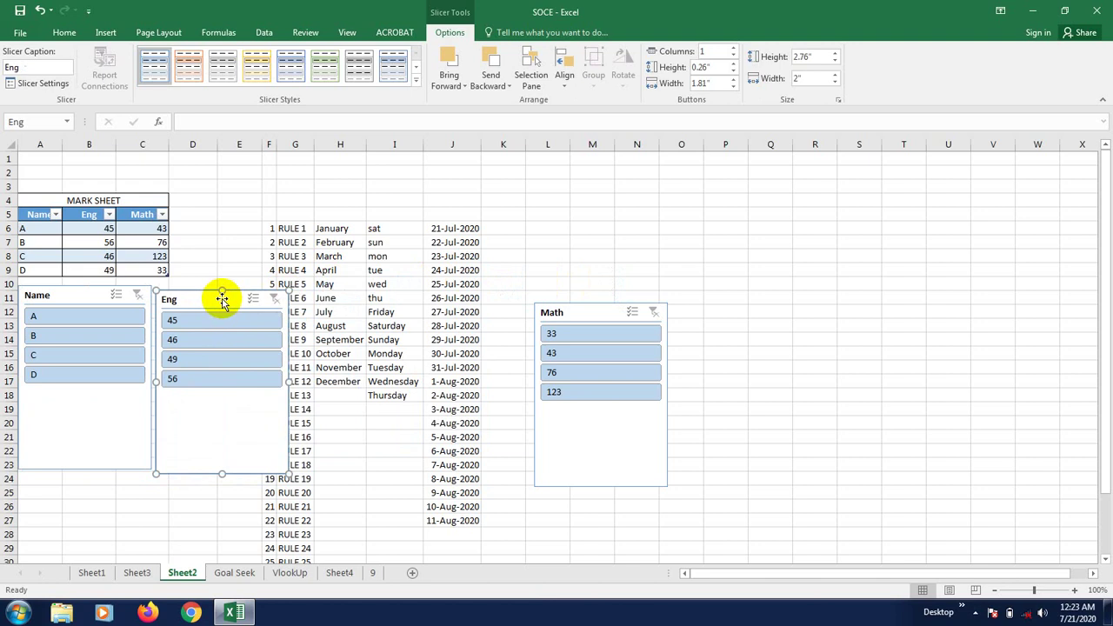
{"action": "left_click_drag", "start_coordinate": [594, 322], "coordinate": [359, 304]}
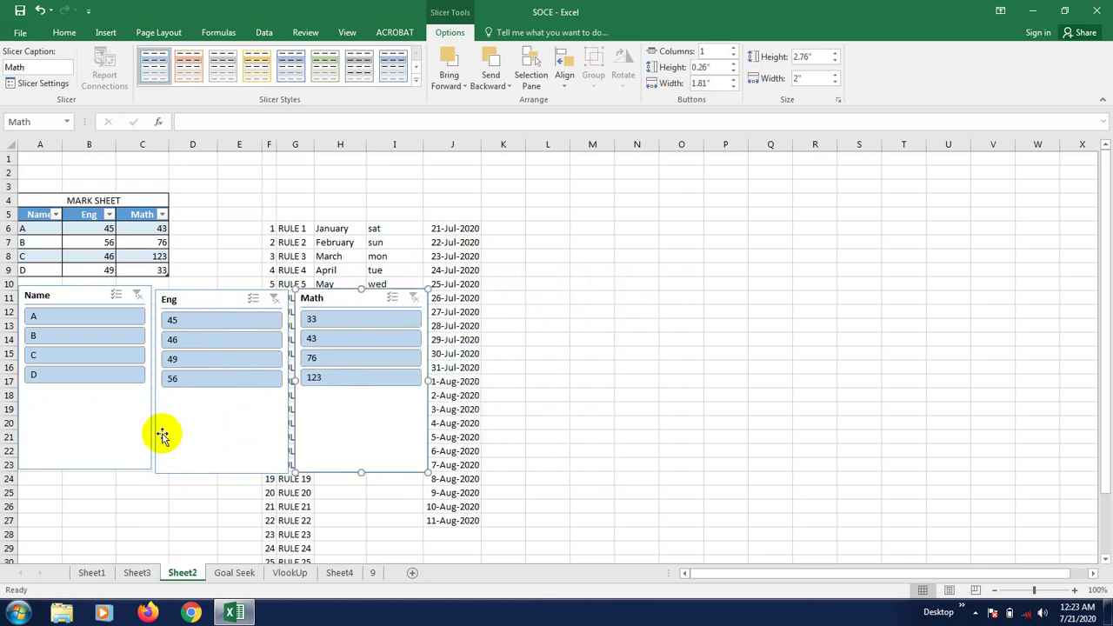
{"action": "left_click_drag", "start_coordinate": [85, 301], "coordinate": [84, 301]}
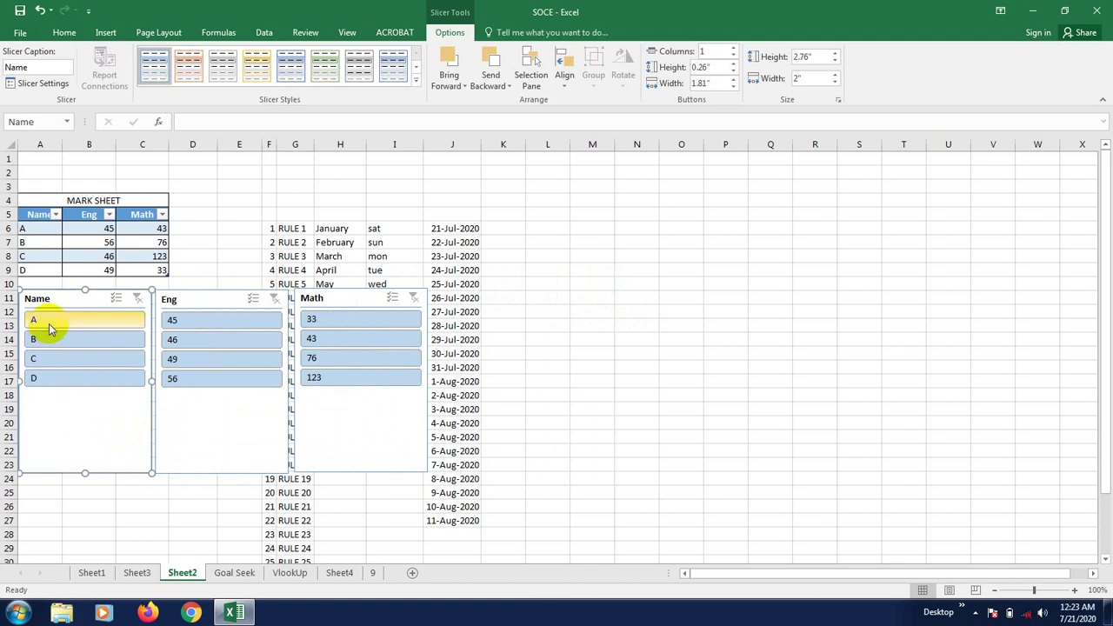
- Try filtering the table with the Name slicer by A, by A through C, and by single names
{"action": "left_click", "coordinate": [50, 327]}
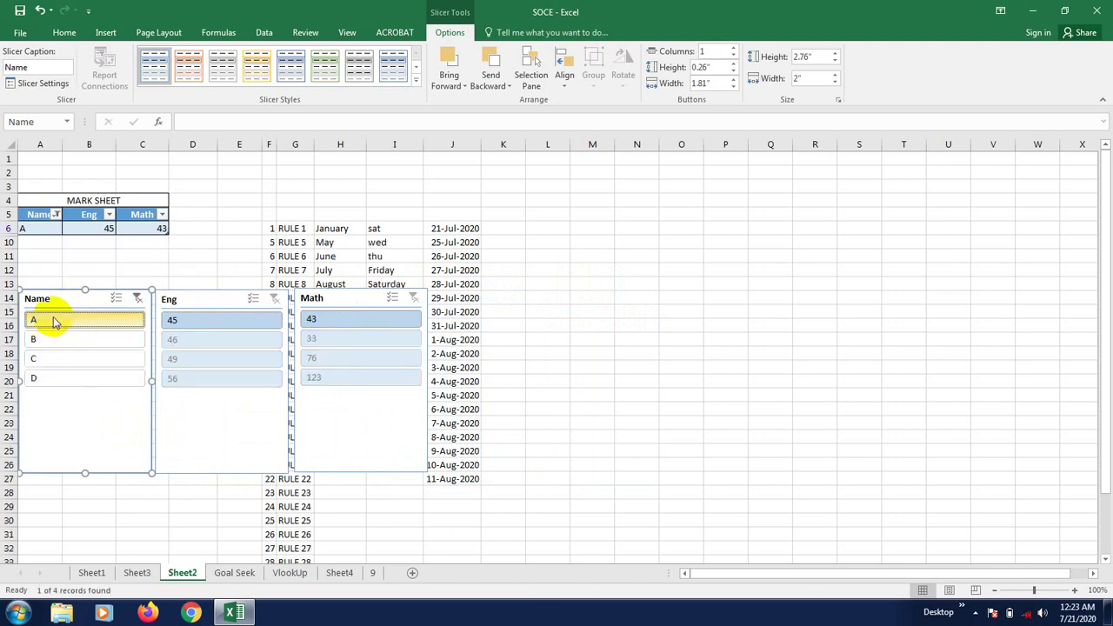
{"action": "left_click_drag", "start_coordinate": [55, 323], "coordinate": [58, 359]}
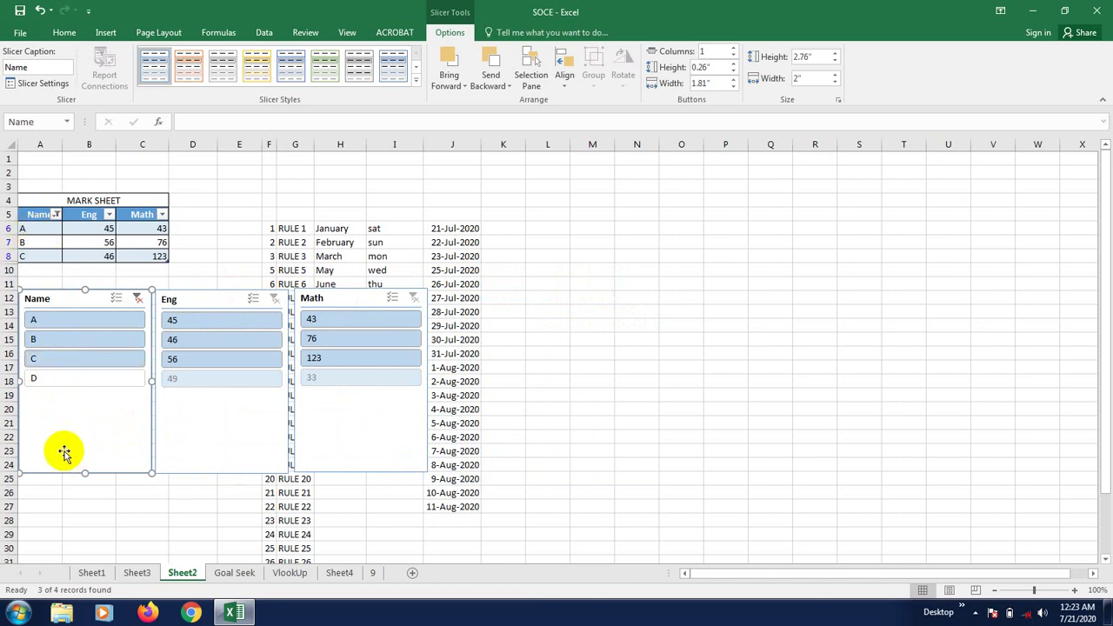
{"action": "left_click", "coordinate": [63, 359]}
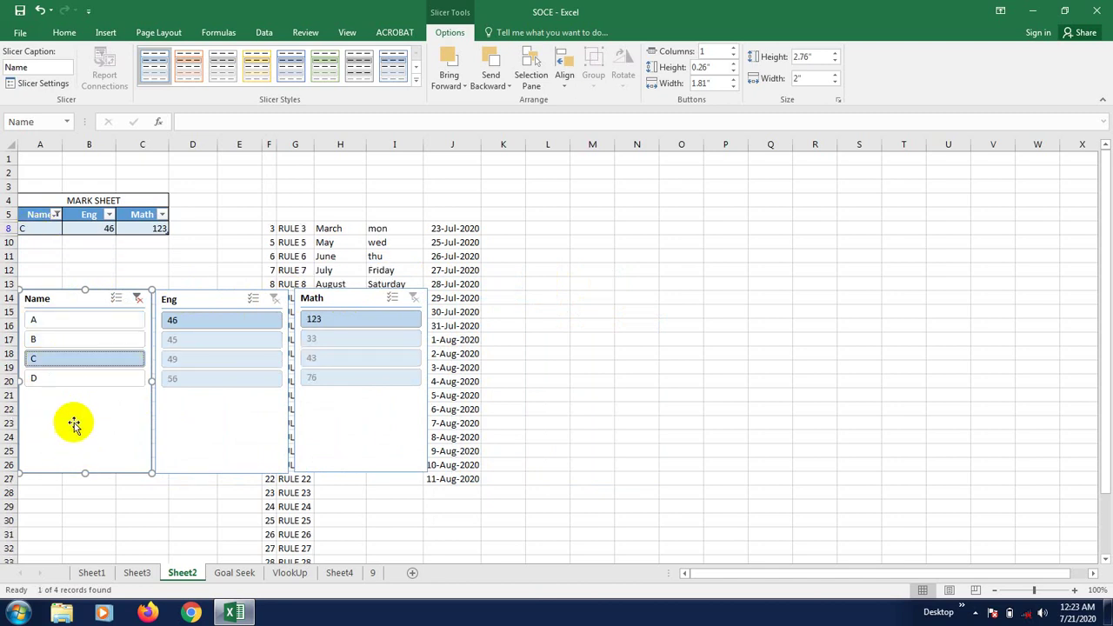
{"action": "left_click", "coordinate": [69, 325]}
{"action": "left_click", "coordinate": [75, 341]}
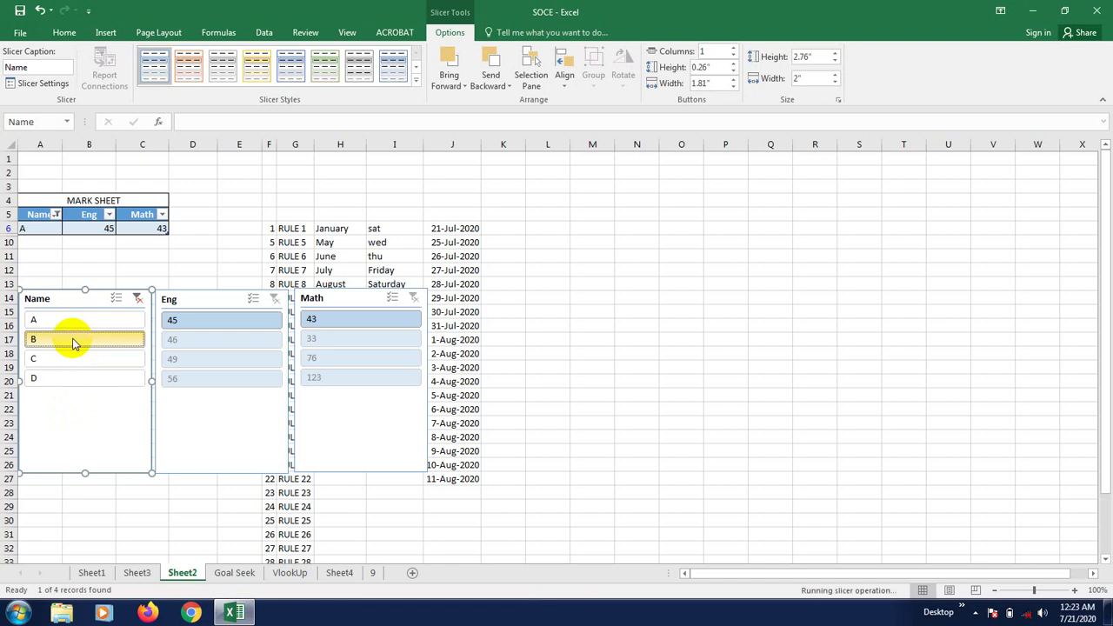
{"action": "left_click", "coordinate": [80, 360]}
- Filter the table to names A, C and D with the Name slicer
{"action": "left_click", "coordinate": [83, 329]}
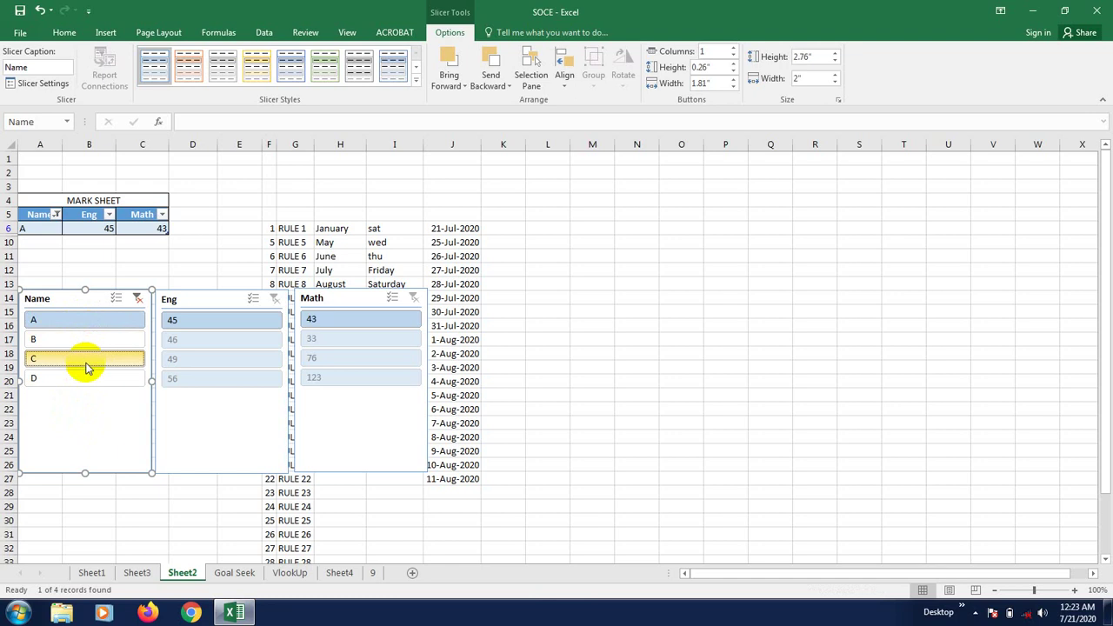
{"action": "left_click_drag", "start_coordinate": [86, 367], "coordinate": [87, 434]}
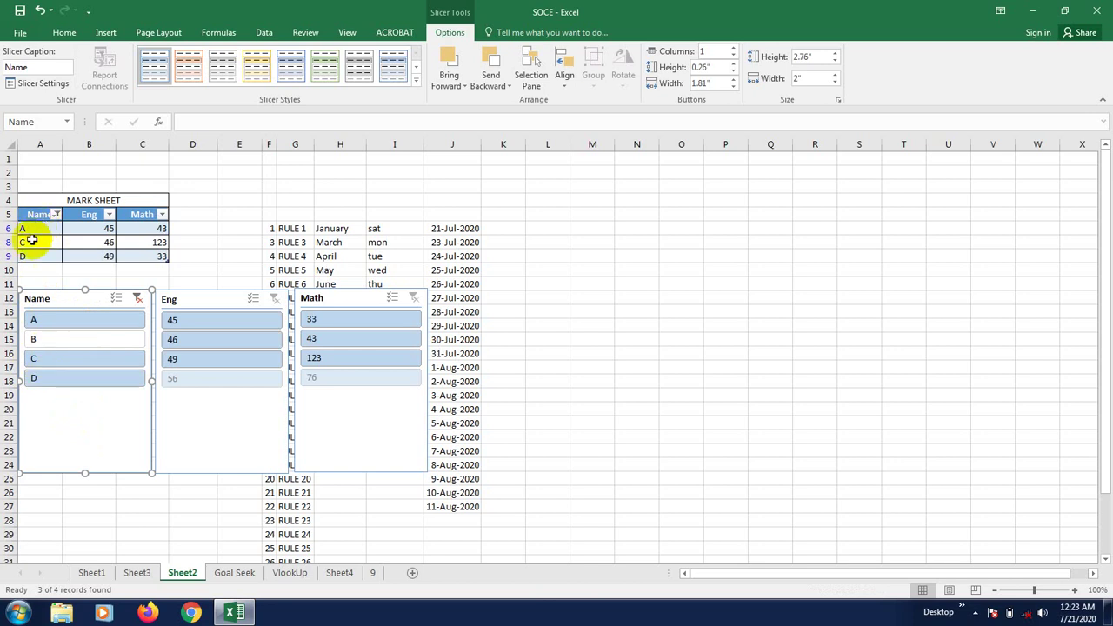
- Filter the table to Eng marks 46, 49 and 56 with the Eng slicer
{"action": "left_click", "coordinate": [181, 346]}
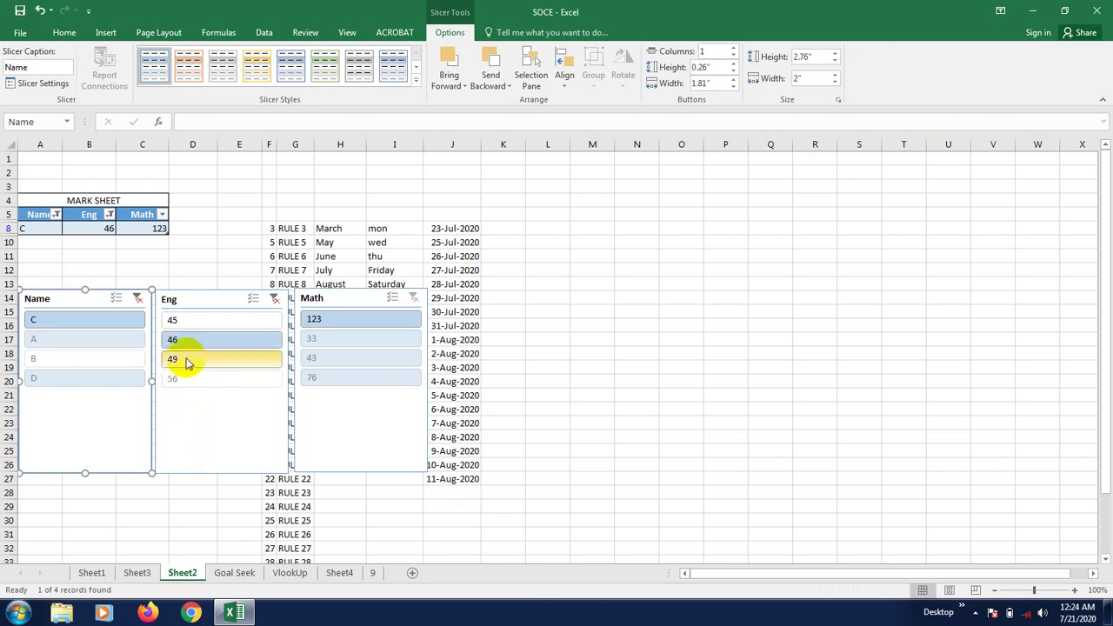
{"action": "left_click", "coordinate": [187, 361], "text": "ctrl"}
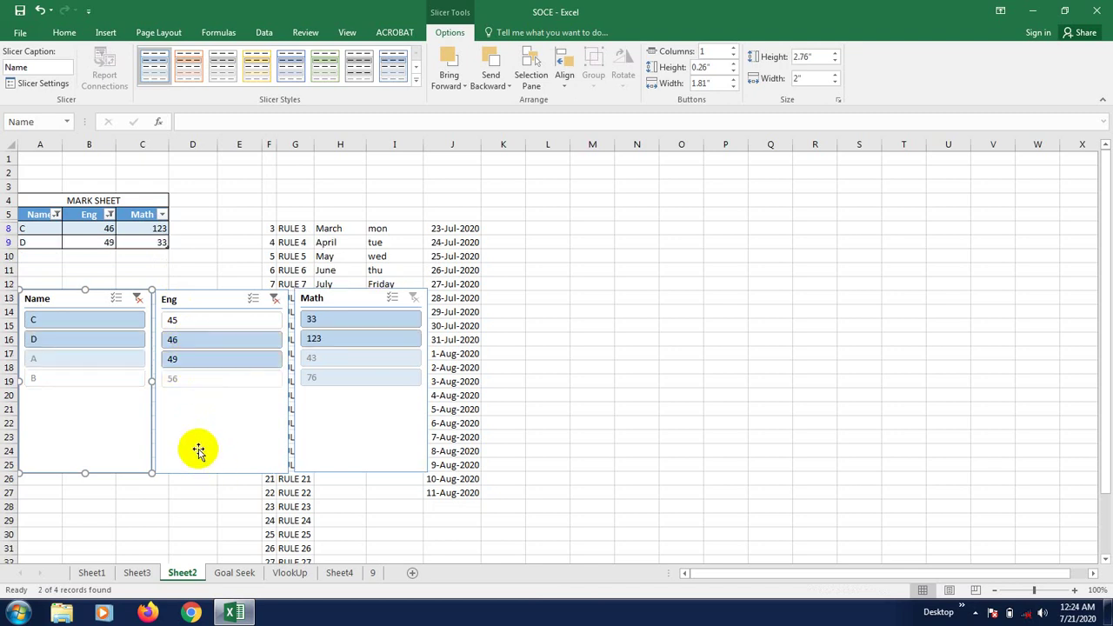
{"action": "left_click", "coordinate": [181, 385], "text": "ctrl"}
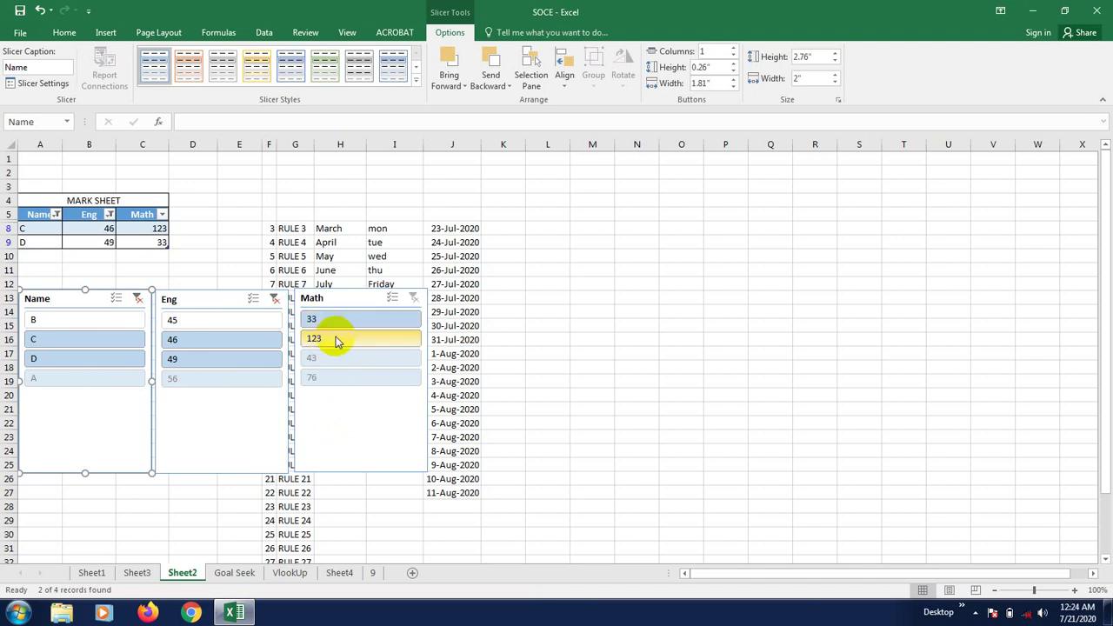
- Try different Math slicer selections on the filtered table, excluding 76 and 123 and choosing 76, 123 and 43
{"action": "left_click", "coordinate": [314, 379]}
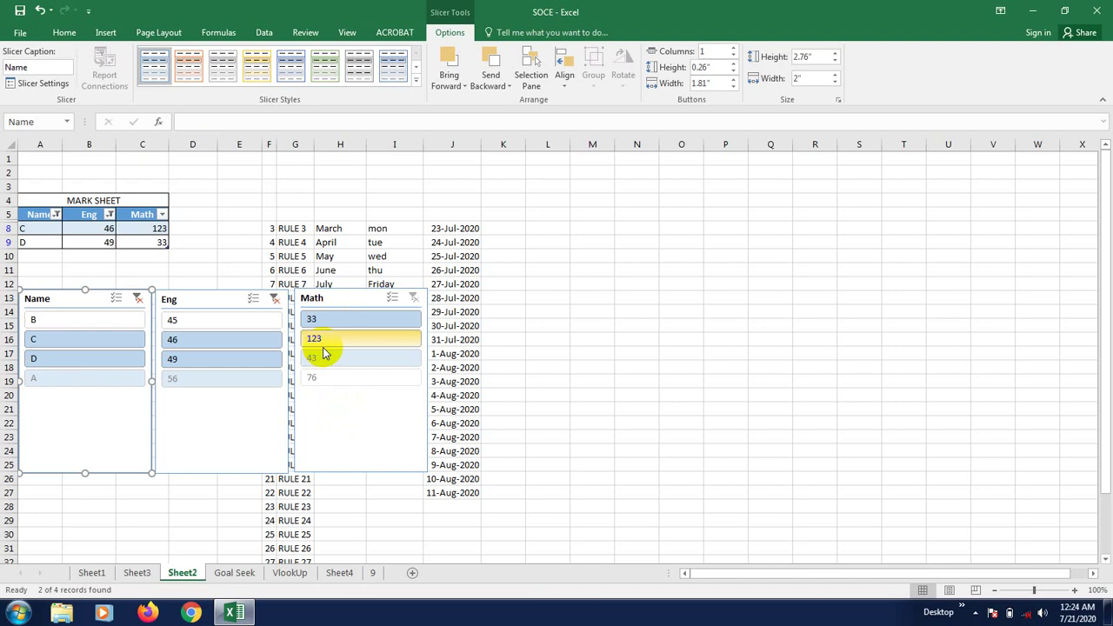
{"action": "left_click", "coordinate": [321, 347]}
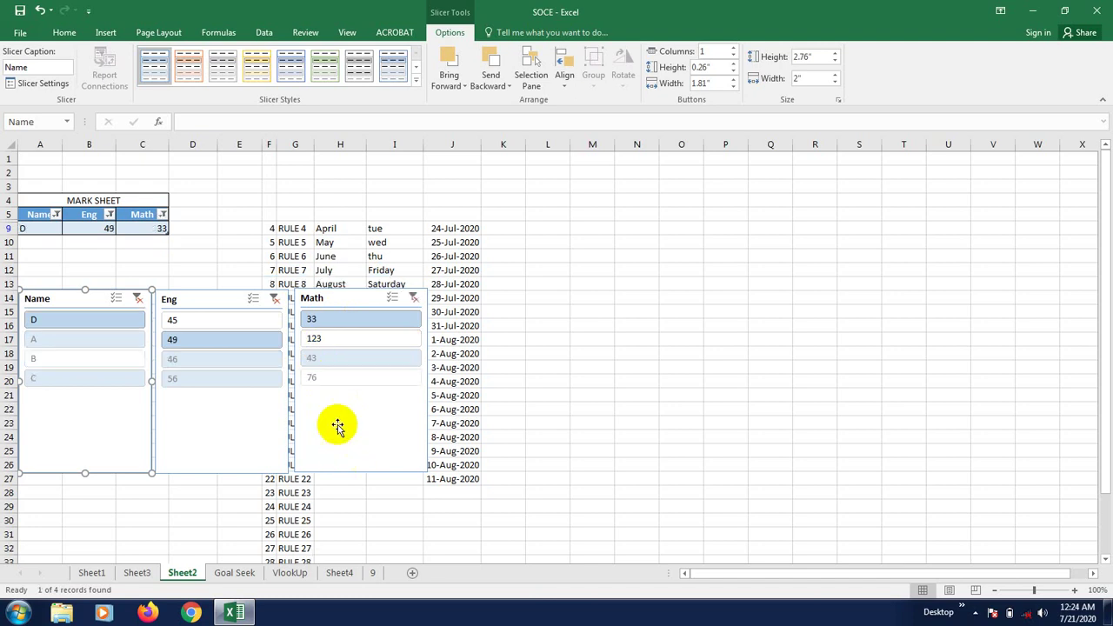
{"action": "left_click", "coordinate": [330, 378]}
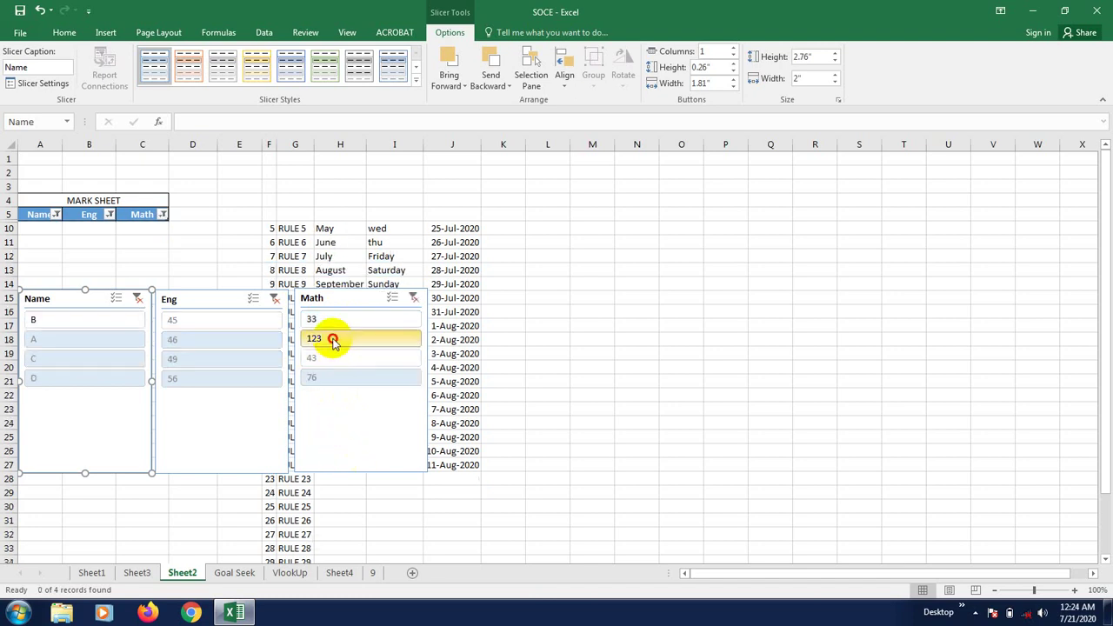
{"action": "left_click", "coordinate": [334, 344]}
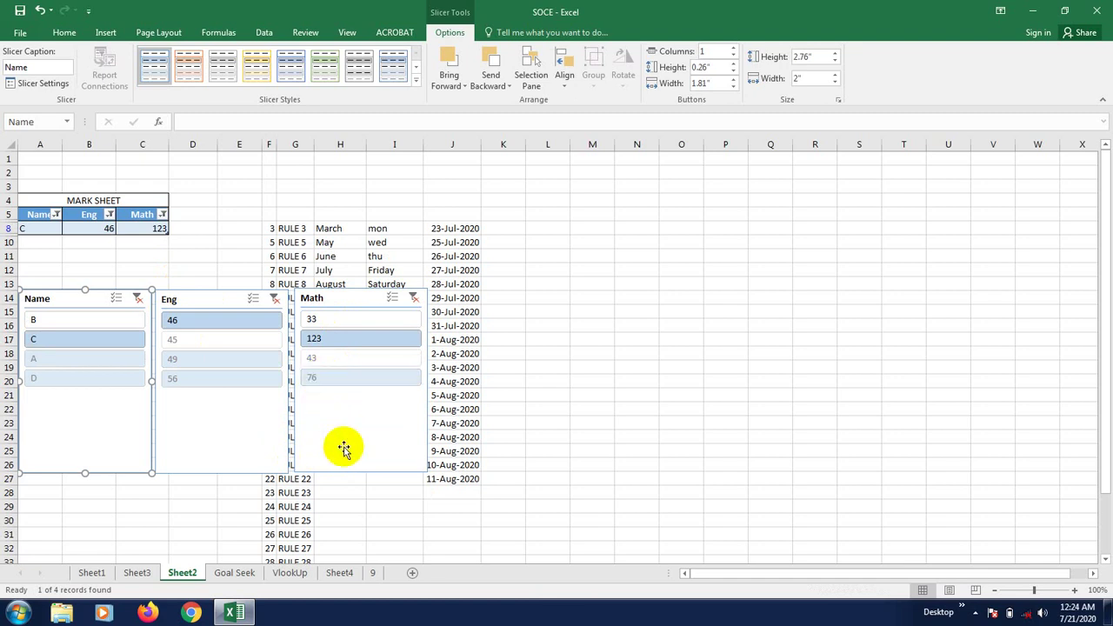
{"action": "left_click", "coordinate": [326, 383]}
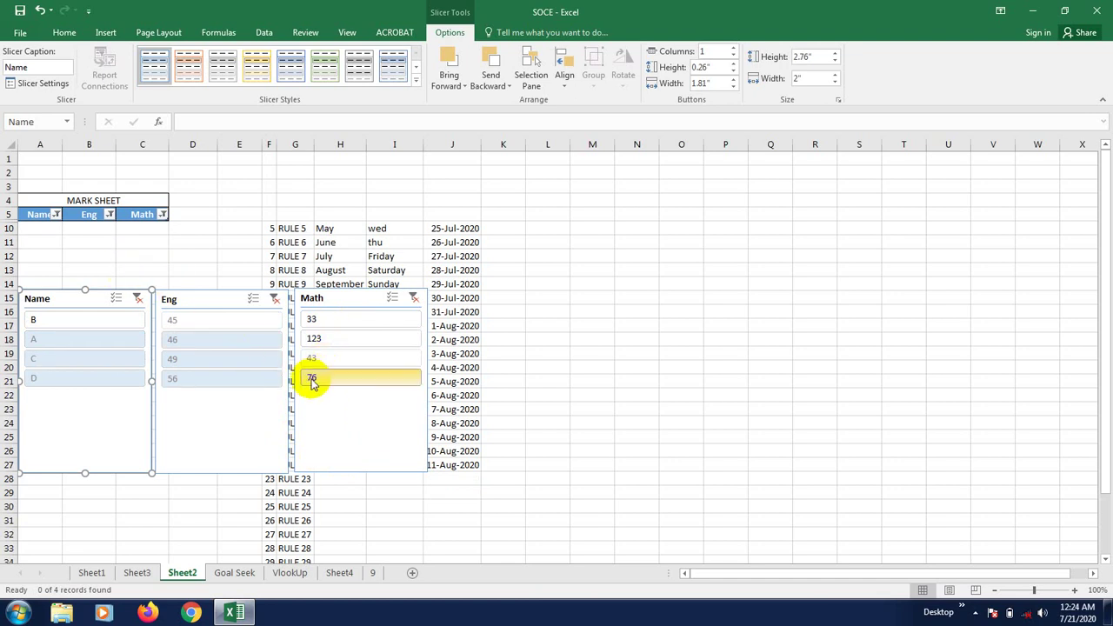
{"action": "left_click", "coordinate": [332, 383]}
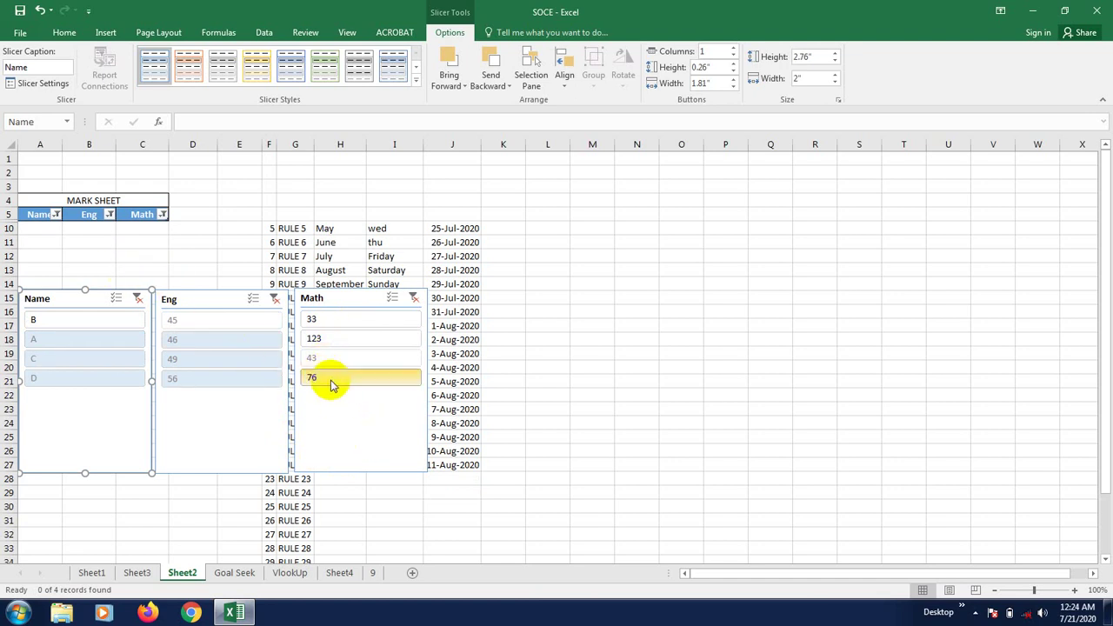
{"action": "left_click", "coordinate": [326, 360]}
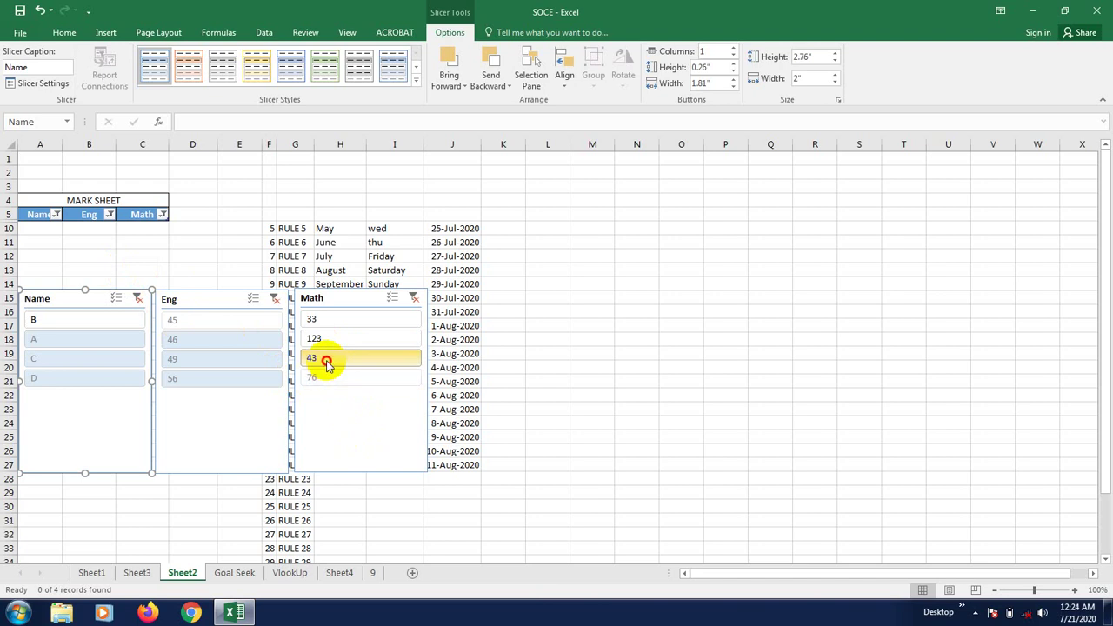
- Filter the table to Math marks 123 and 33 with the Math slicer, and clear the Math filter
{"action": "left_click", "coordinate": [348, 340]}
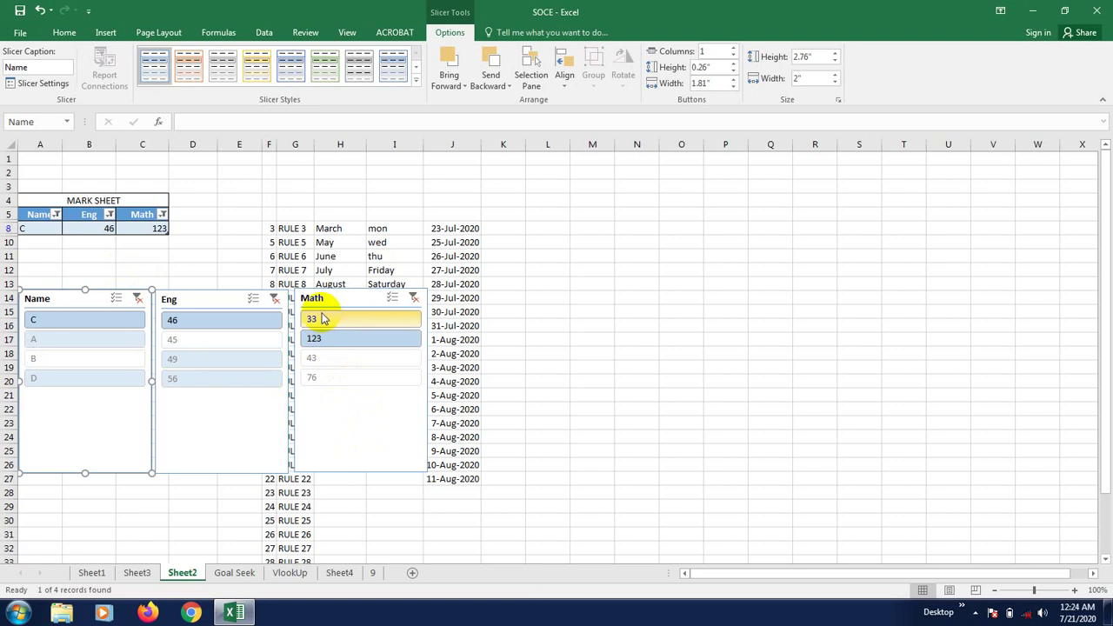
{"action": "left_click", "coordinate": [322, 319], "text": "ctrl"}
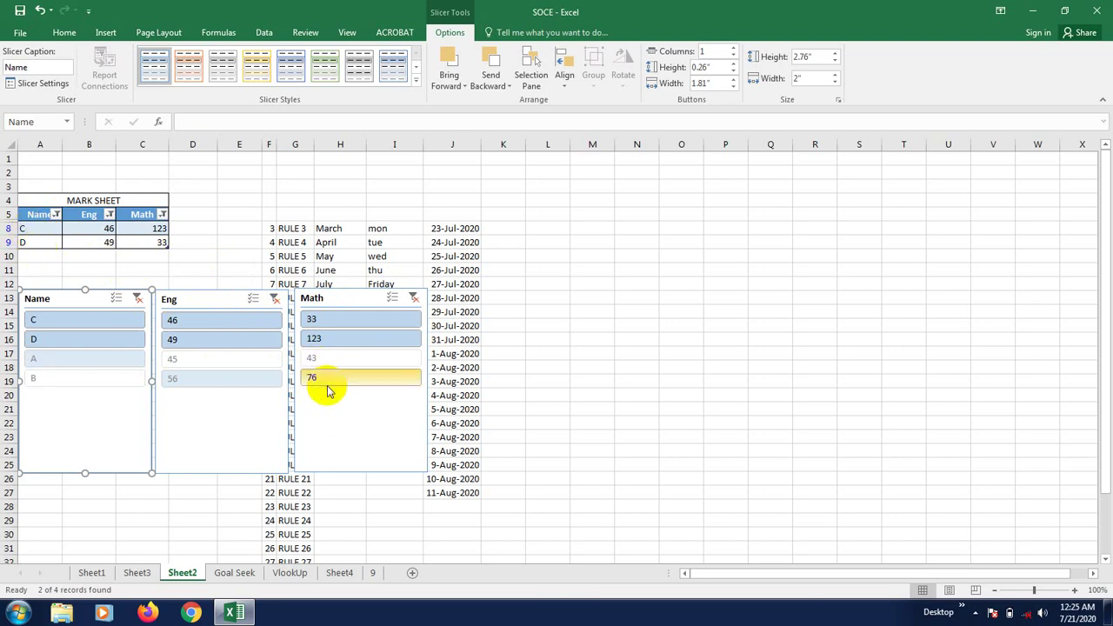
{"action": "left_click", "coordinate": [413, 297]}
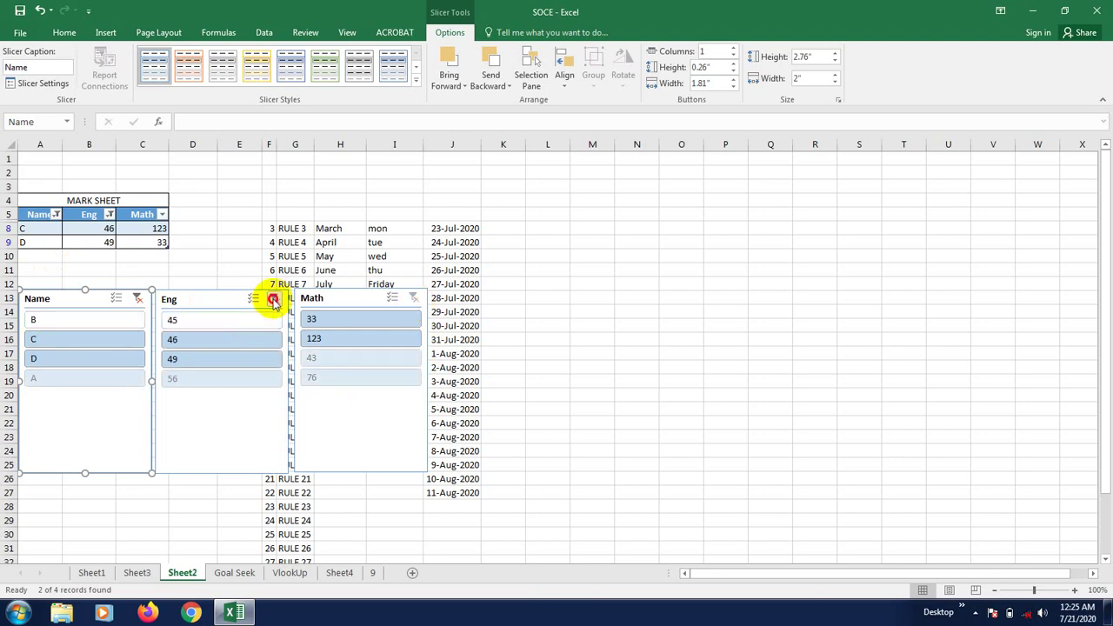
- Clear the Eng slicer's filter and deselect the slicer
{"action": "left_click", "coordinate": [273, 297]}
{"action": "left_click", "coordinate": [275, 298]}
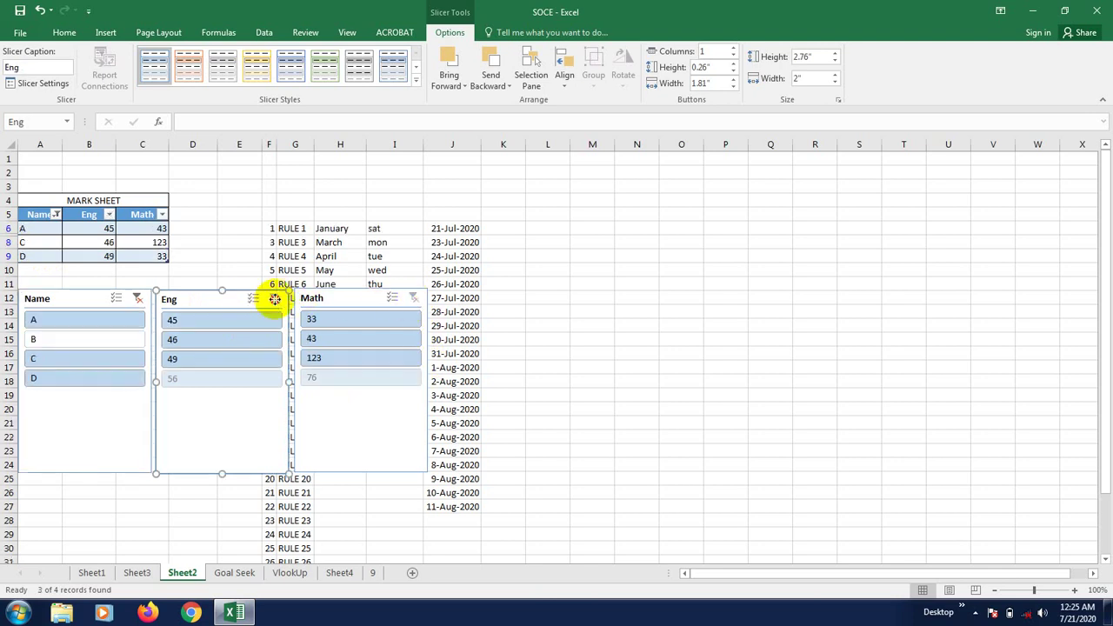
{"action": "left_click", "coordinate": [709, 316]}
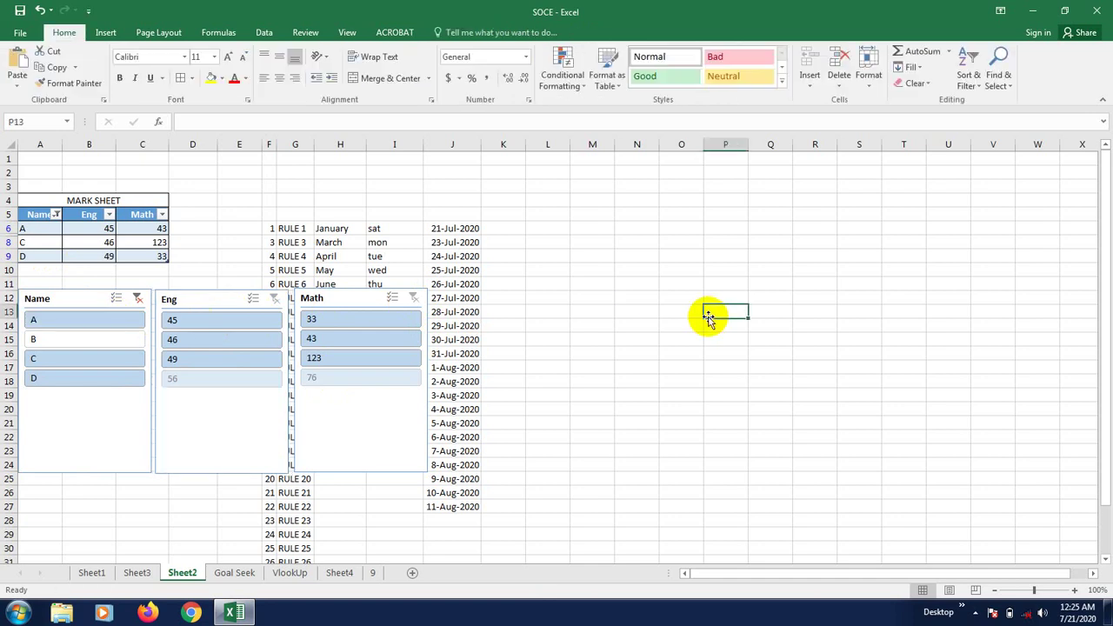
- Undo the slicer filters, the slicer placement and insertion, and the table conversion, back to the plain mark sheet range
{"action": "key", "text": "ctrl+z"}
{"action": "key", "text": "ctrl+z"}
{"action": "key", "text": "ctrl+z"}
{"action": "key", "text": "ctrl+z"}
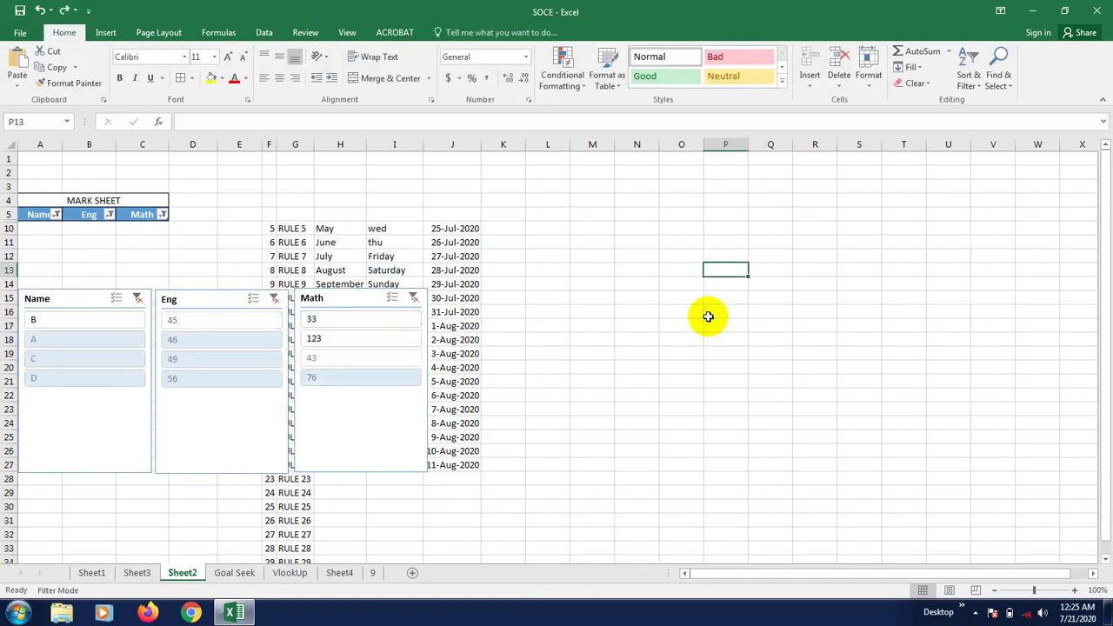
{"action": "key", "text": "ctrl+z"}
{"action": "key", "text": "ctrl+z"}
{"action": "key", "text": "ctrl+z"}
{"action": "key", "text": "ctrl+z"}
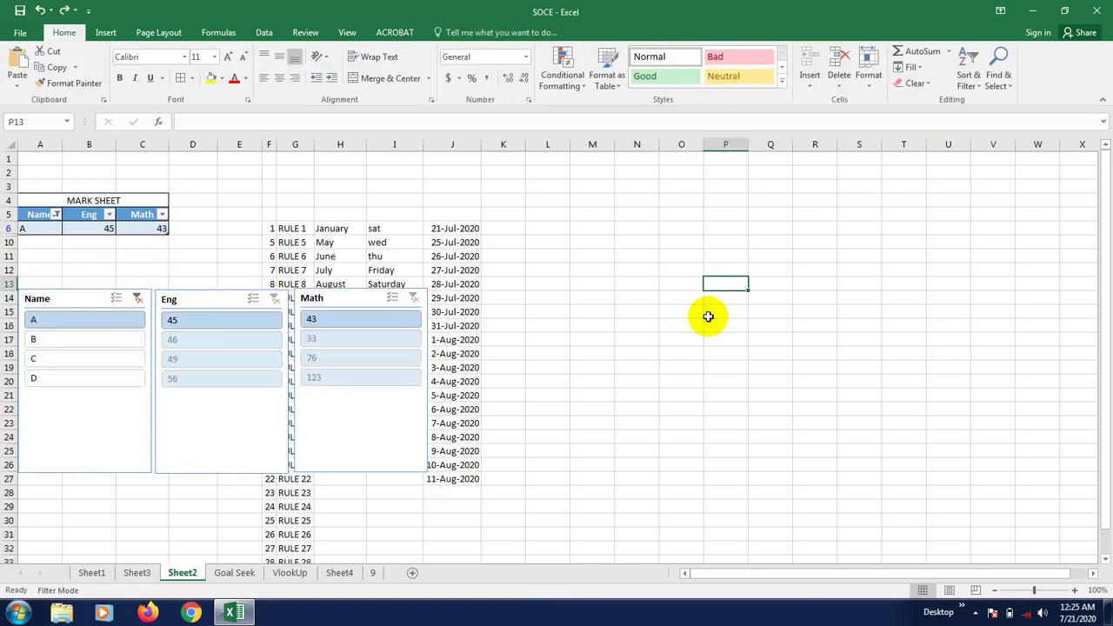
{"action": "key", "text": "ctrl+z"}
{"action": "key", "text": "ctrl+z"}
{"action": "key", "text": "ctrl+z"}
{"action": "key", "text": "ctrl+z"}
{"action": "key", "text": "ctrl+z"}
{"action": "key", "text": "ctrl+z"}
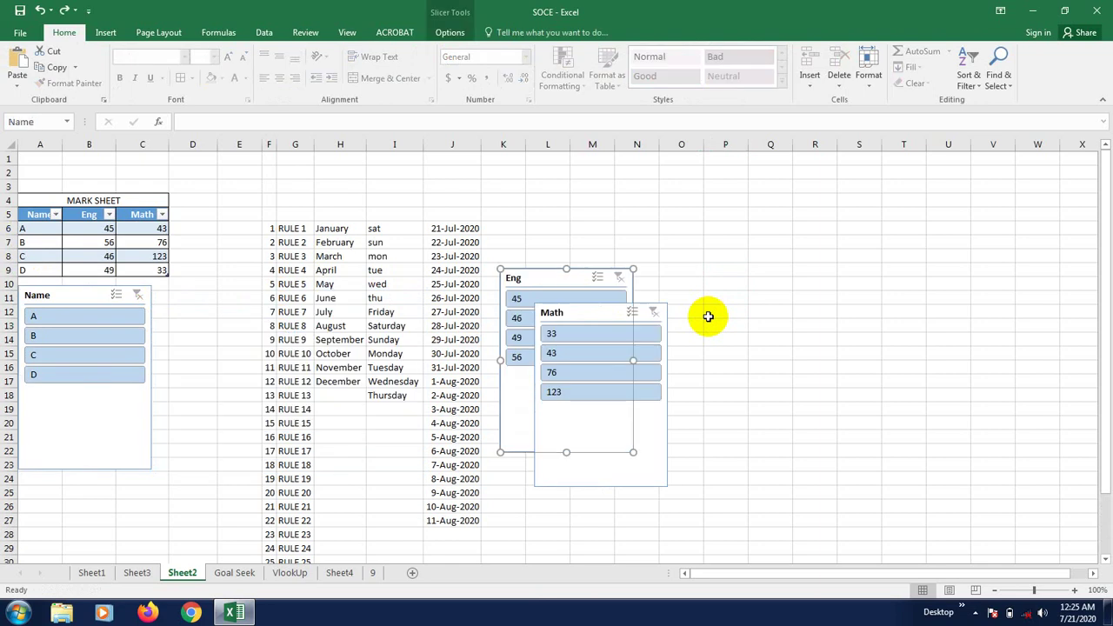
{"action": "key", "text": "ctrl+z"}
{"action": "left_click", "coordinate": [192, 395]}
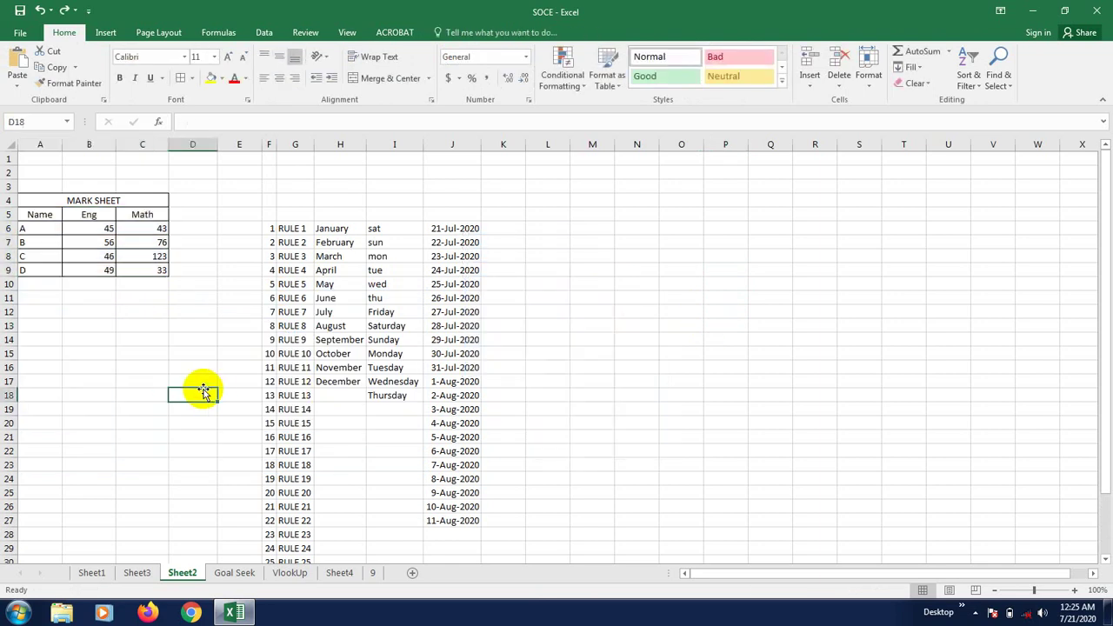
- Step the active cell across the mark sheet's header row from Name to Math
{"action": "left_click", "coordinate": [41, 214]}
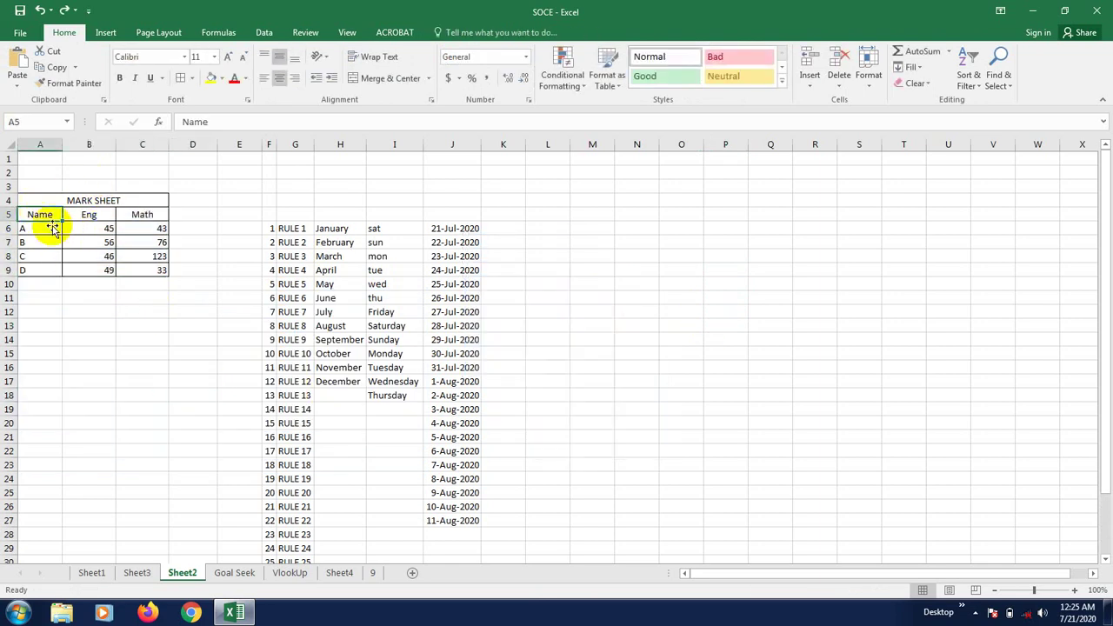
{"action": "left_click", "coordinate": [99, 253]}
{"action": "left_click", "coordinate": [50, 216]}
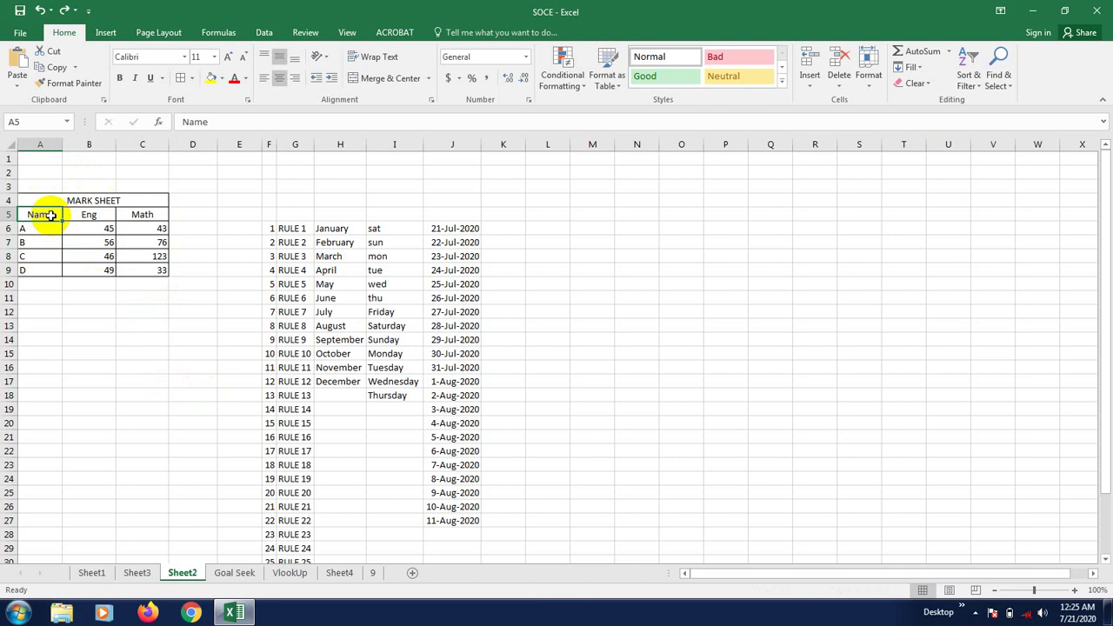
{"action": "key", "text": "Right"}
{"action": "key", "text": "Right"}
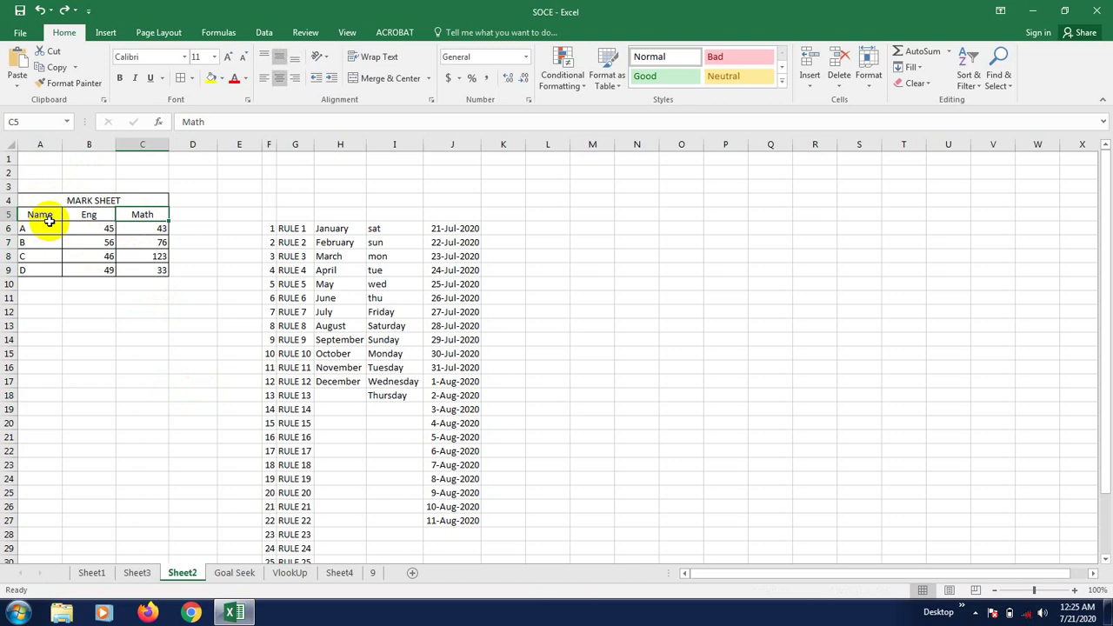
- Jump the active cell between the mark sheet's edges: C9, A9, the MARK SHEET title, A9, C9, C5, A5 and A9
{"action": "left_click", "coordinate": [163, 269]}
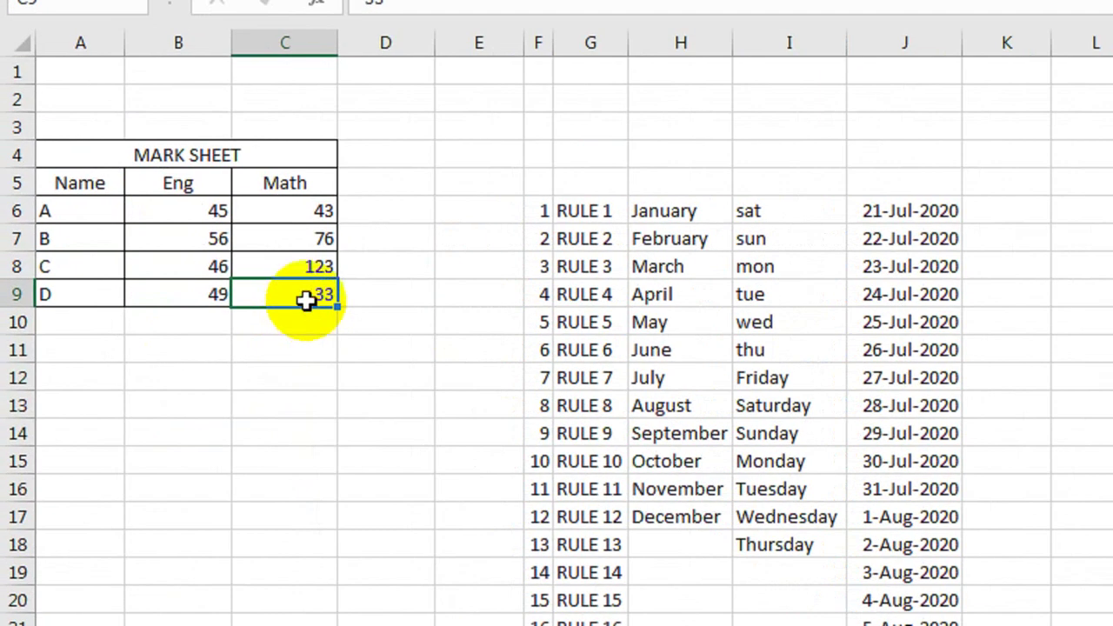
{"action": "key", "text": "Home"}
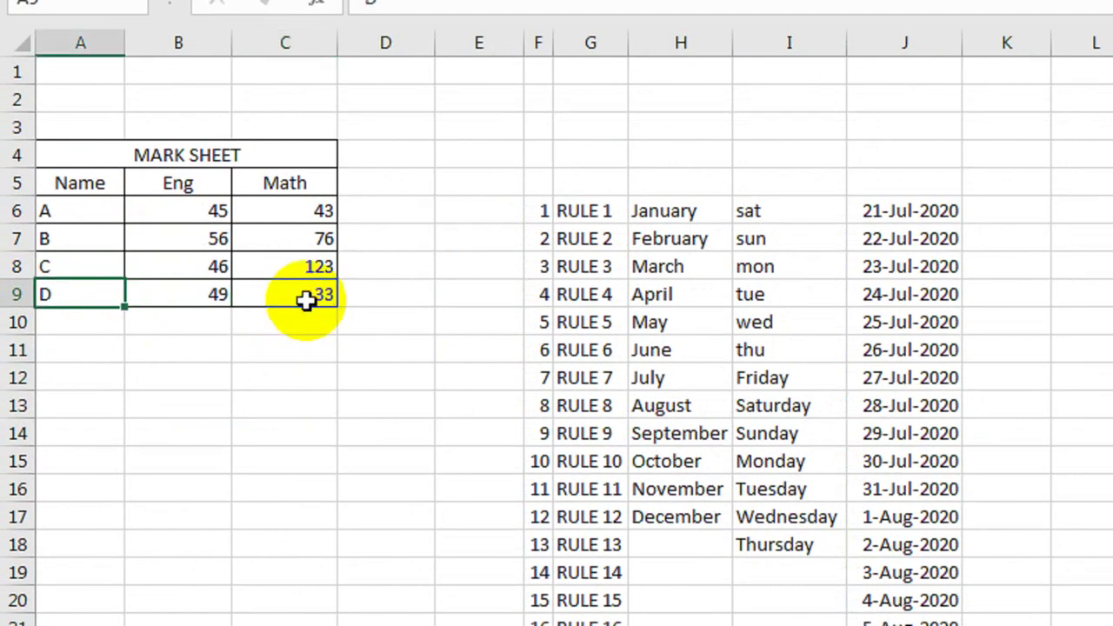
{"action": "key", "text": "ctrl+Up"}
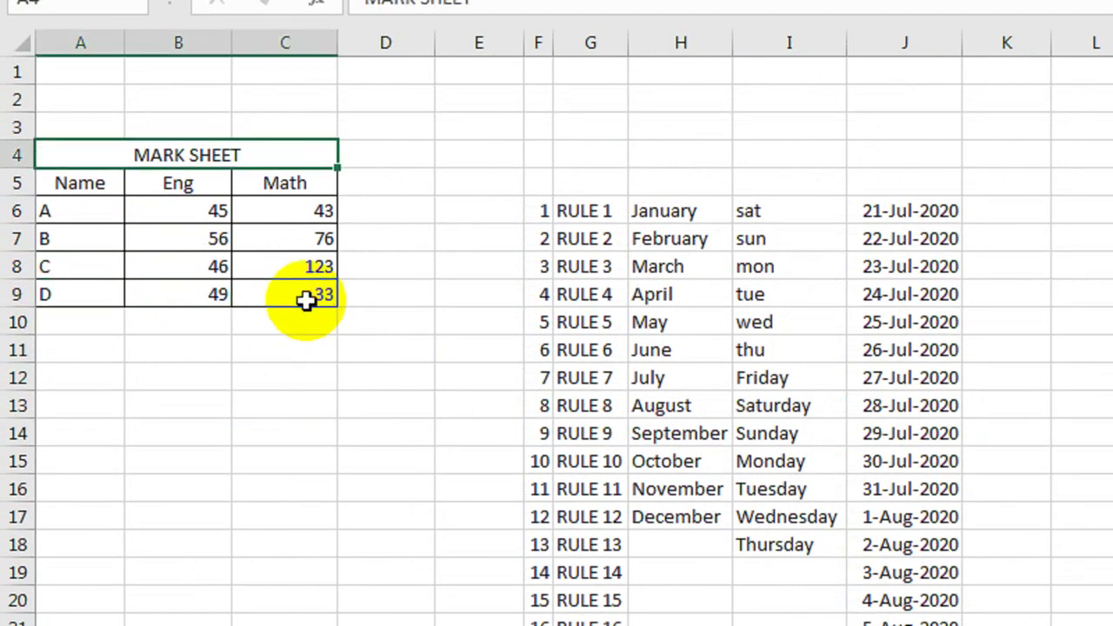
{"action": "key", "text": "ctrl+Down"}
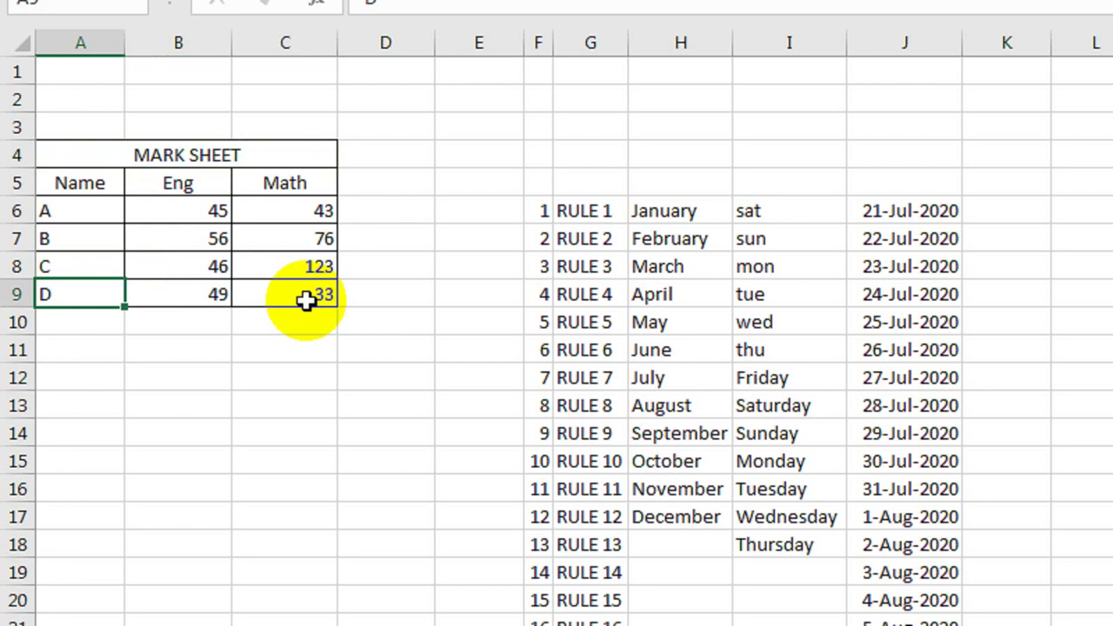
{"action": "key", "text": "ctrl+Right"}
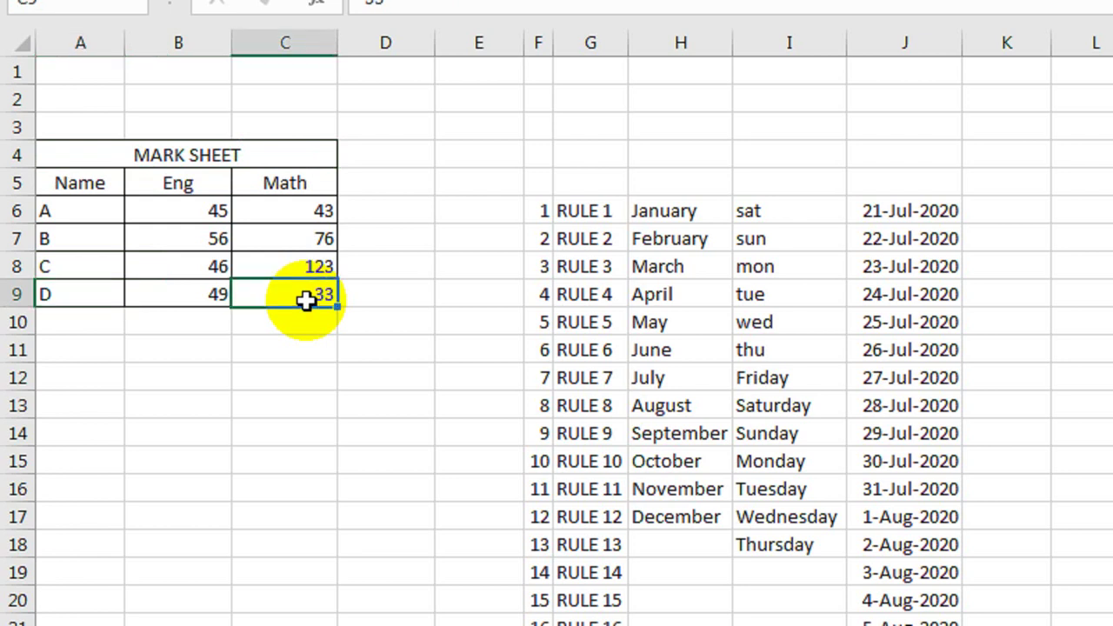
{"action": "key", "text": "ctrl+Up"}
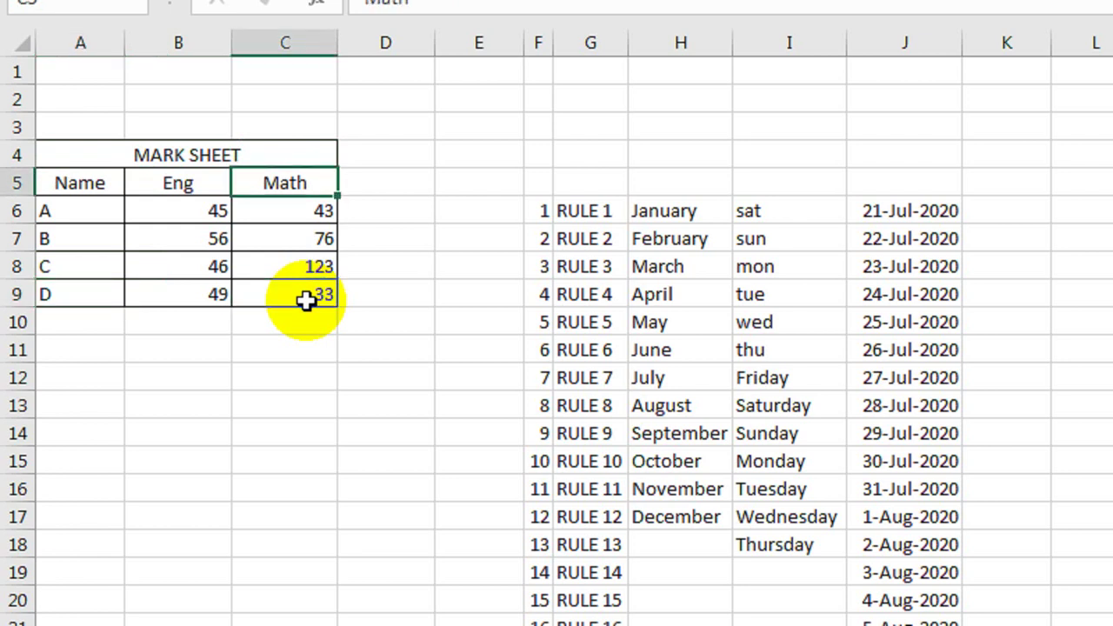
{"action": "key", "text": "ctrl+Left"}
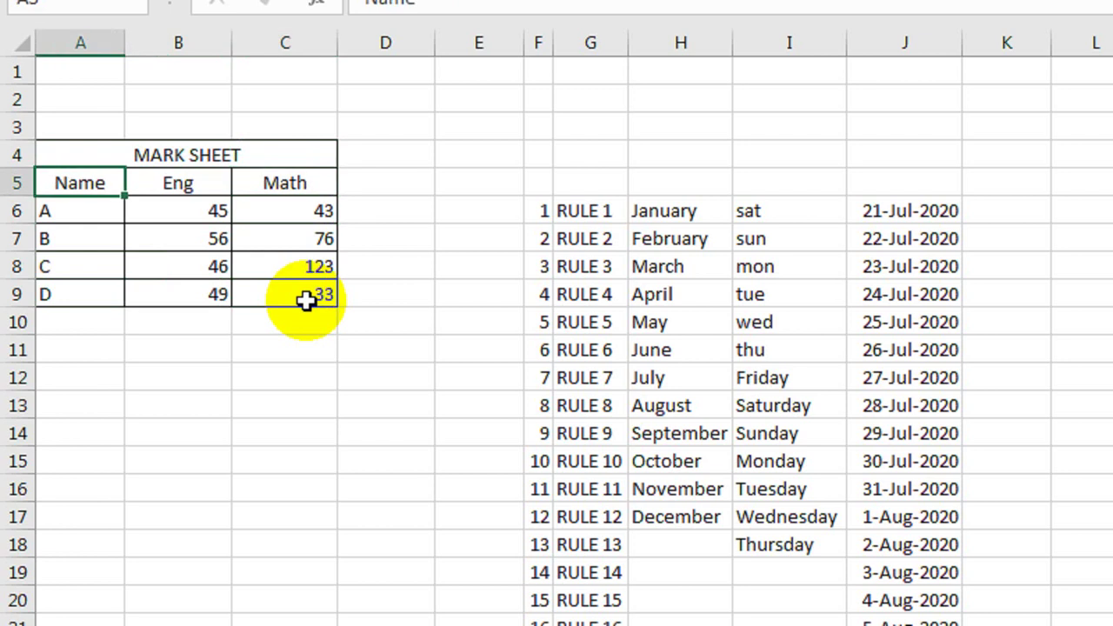
{"action": "key", "text": "ctrl+Down"}
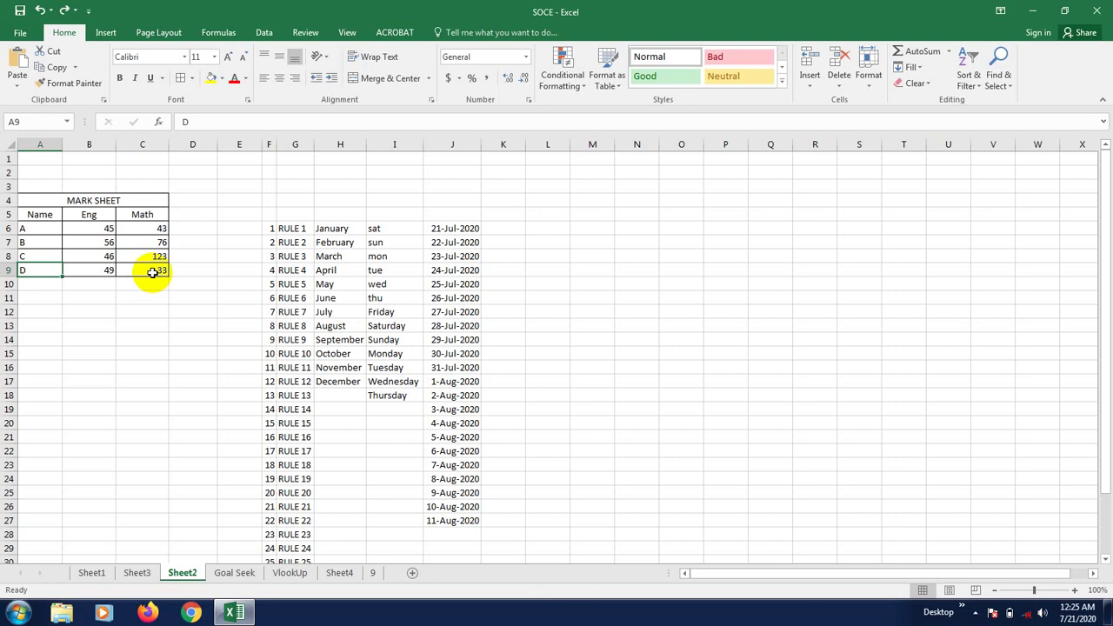
{"action": "left_click", "coordinate": [152, 339]}
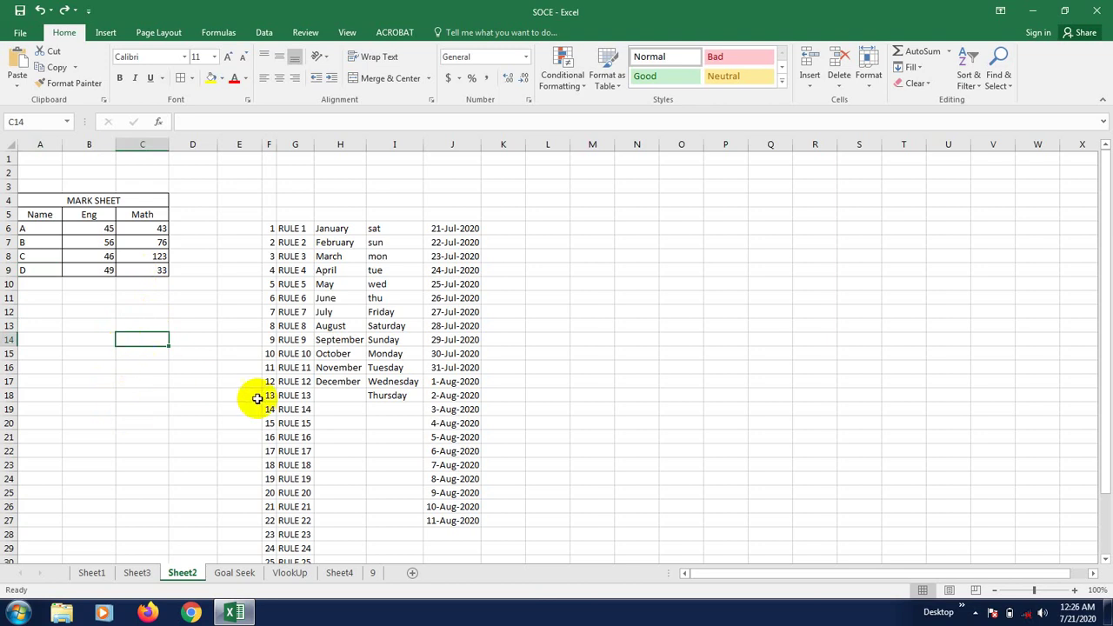
- Change the name in cell A8 of the mark sheet to A
{"action": "left_click", "coordinate": [40, 255]}
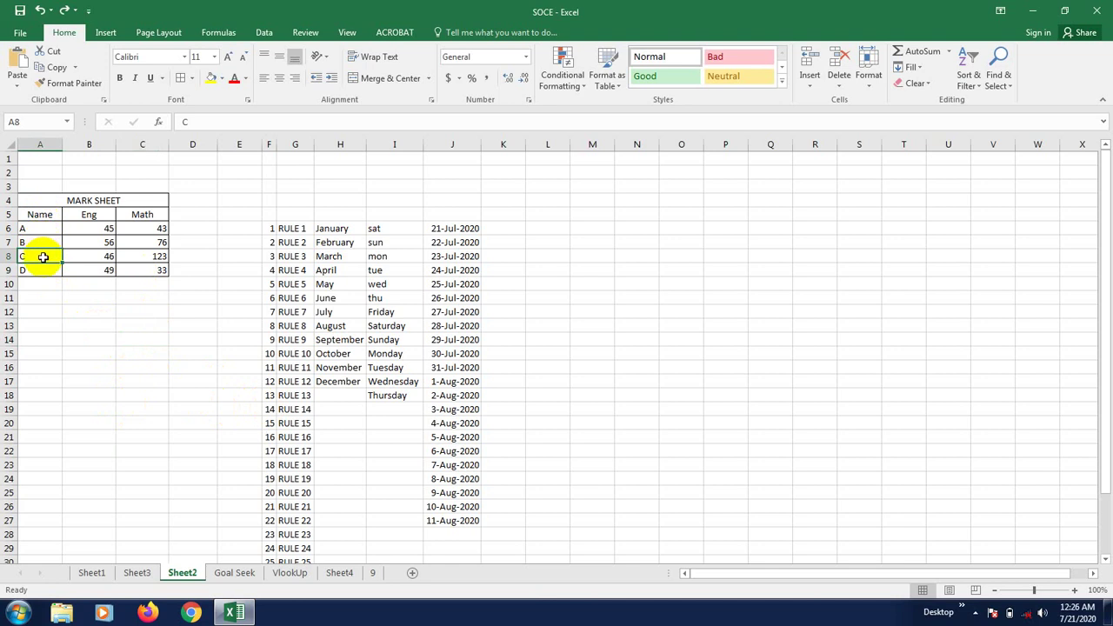
{"action": "type", "text": "A"}
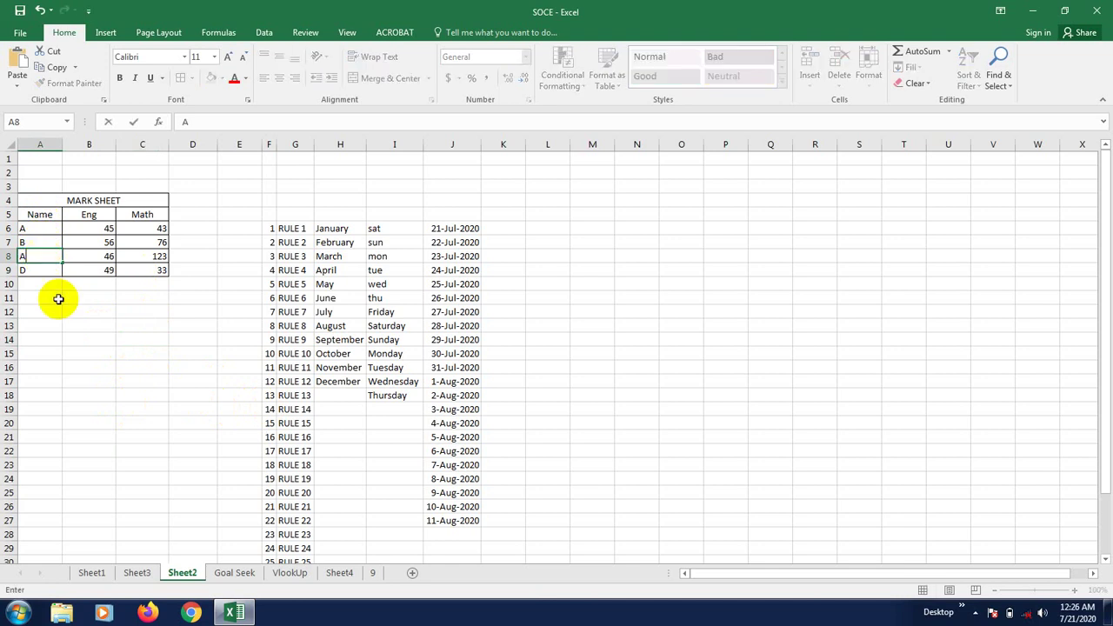
{"action": "left_click", "coordinate": [83, 339]}
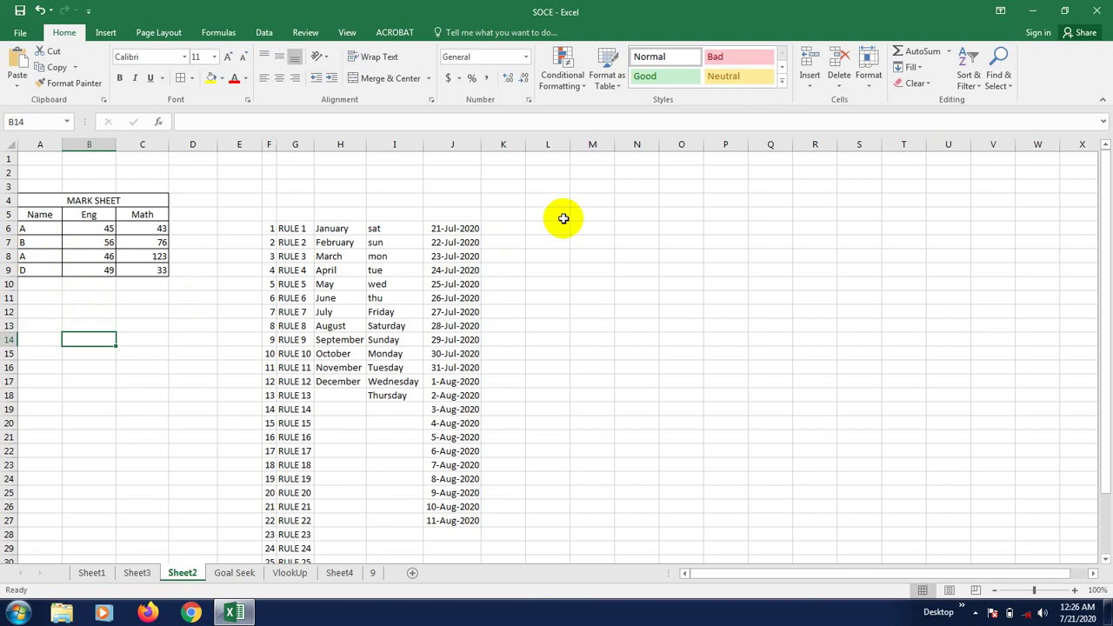
- Find all cells containing "A" on the sheet and reposition the Find and Replace dialog higher over the sheet
{"action": "left_click", "coordinate": [1007, 80]}
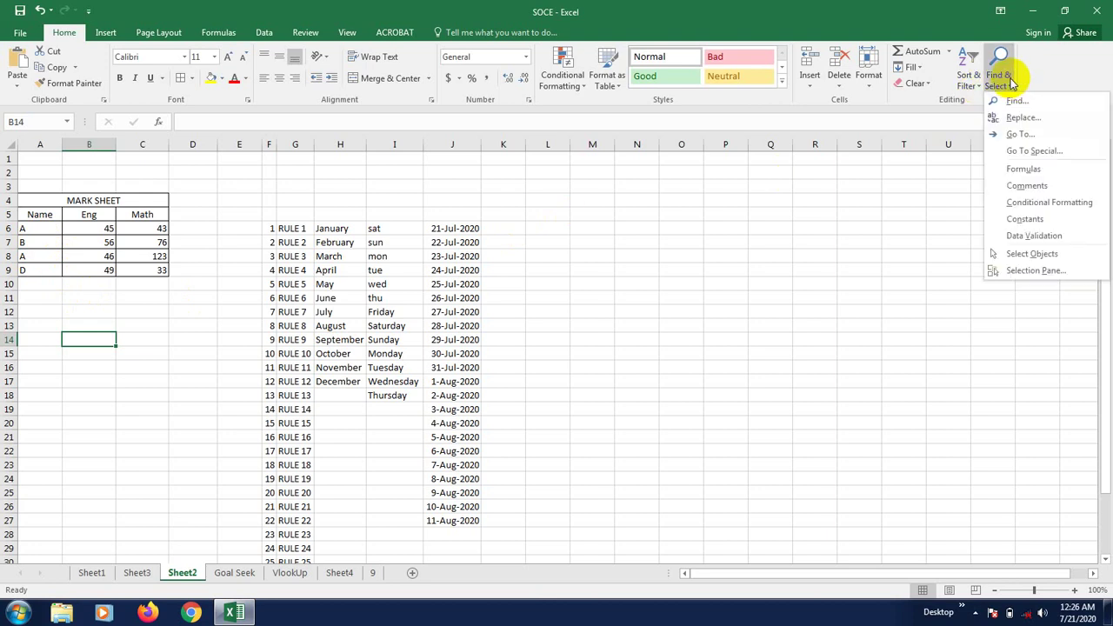
{"action": "left_click", "coordinate": [1016, 100]}
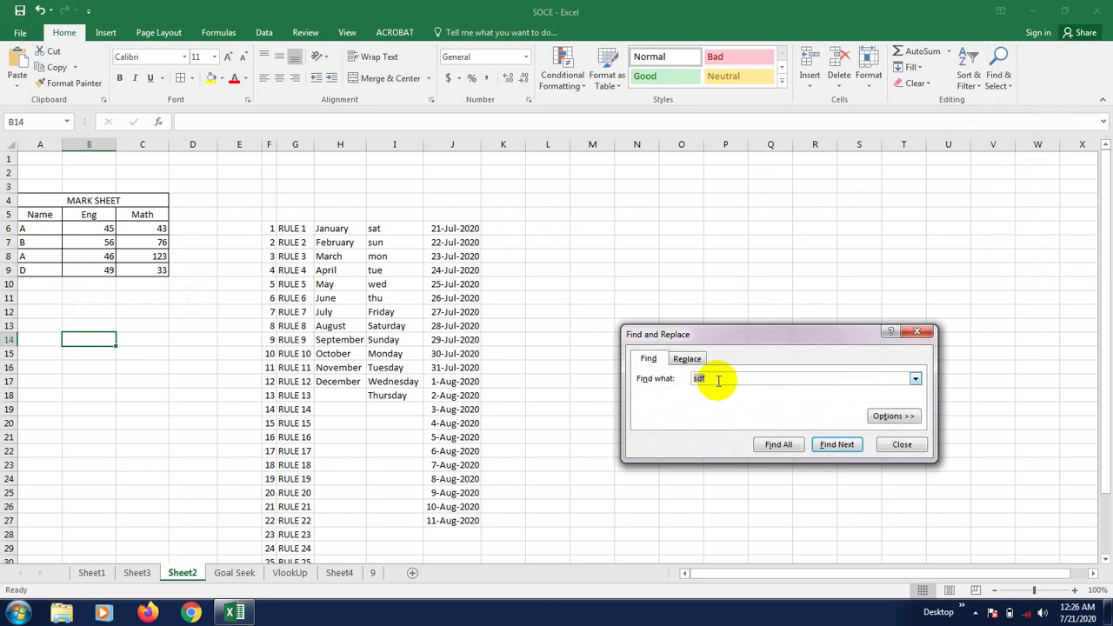
{"action": "type", "text": "A"}
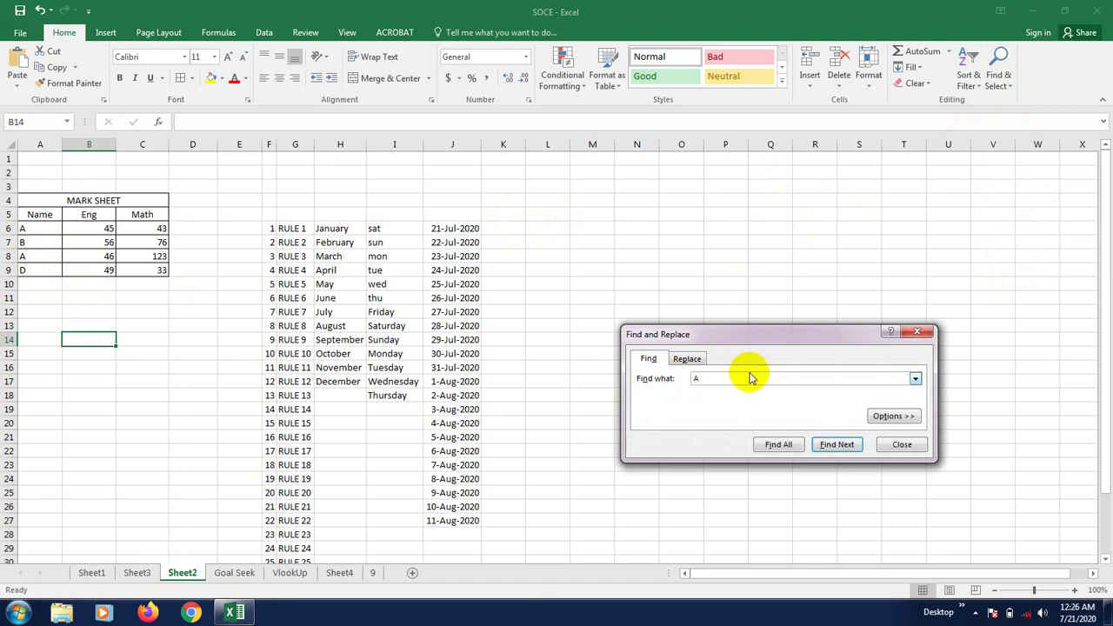
{"action": "left_click", "coordinate": [774, 444]}
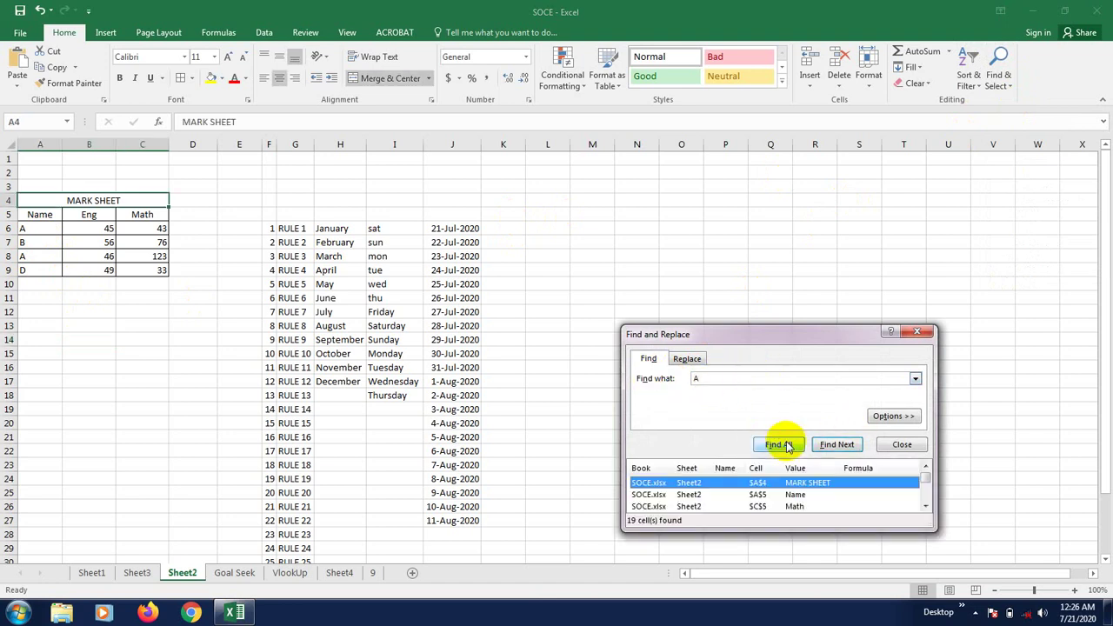
{"action": "left_click_drag", "start_coordinate": [763, 338], "coordinate": [773, 207]}
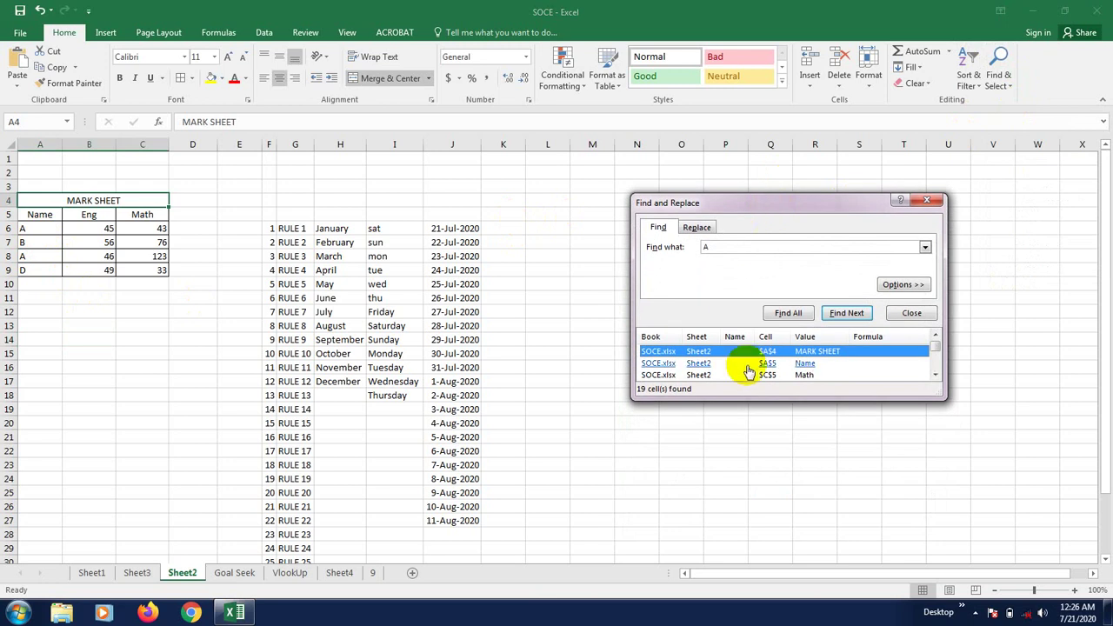
- Review the list of found cells, go to the match in A6, and select all the matches at once
{"action": "scroll", "coordinate": [745, 372], "scroll_direction": "down", "scroll_amount": 1}
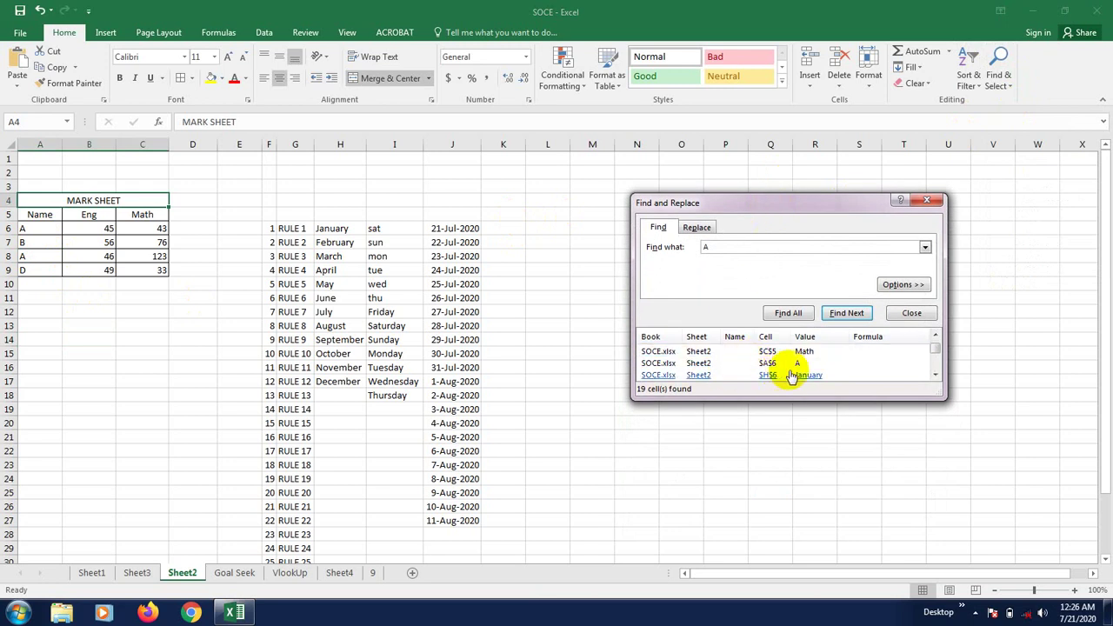
{"action": "scroll", "coordinate": [780, 365], "scroll_direction": "up", "scroll_amount": 2}
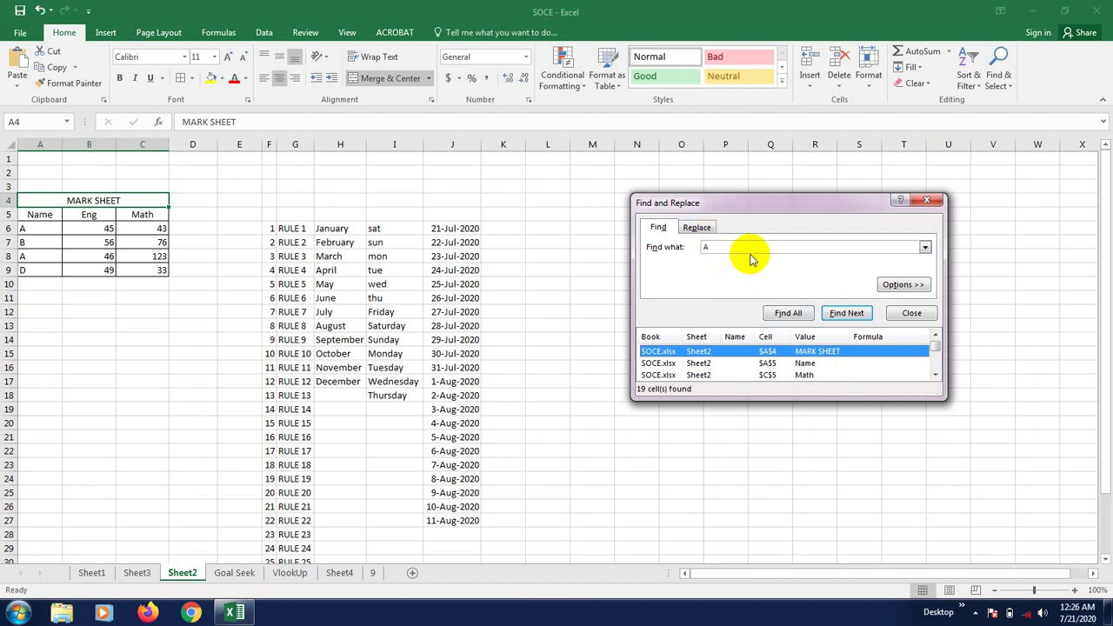
{"action": "scroll", "coordinate": [774, 369], "scroll_direction": "down", "scroll_amount": 1}
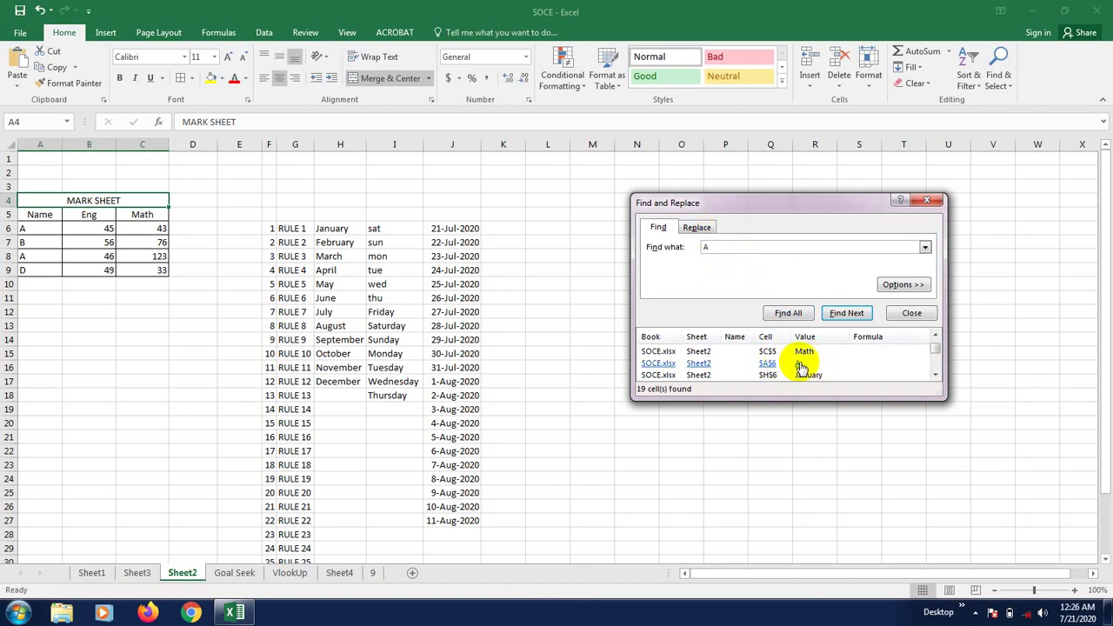
{"action": "left_click", "coordinate": [800, 364]}
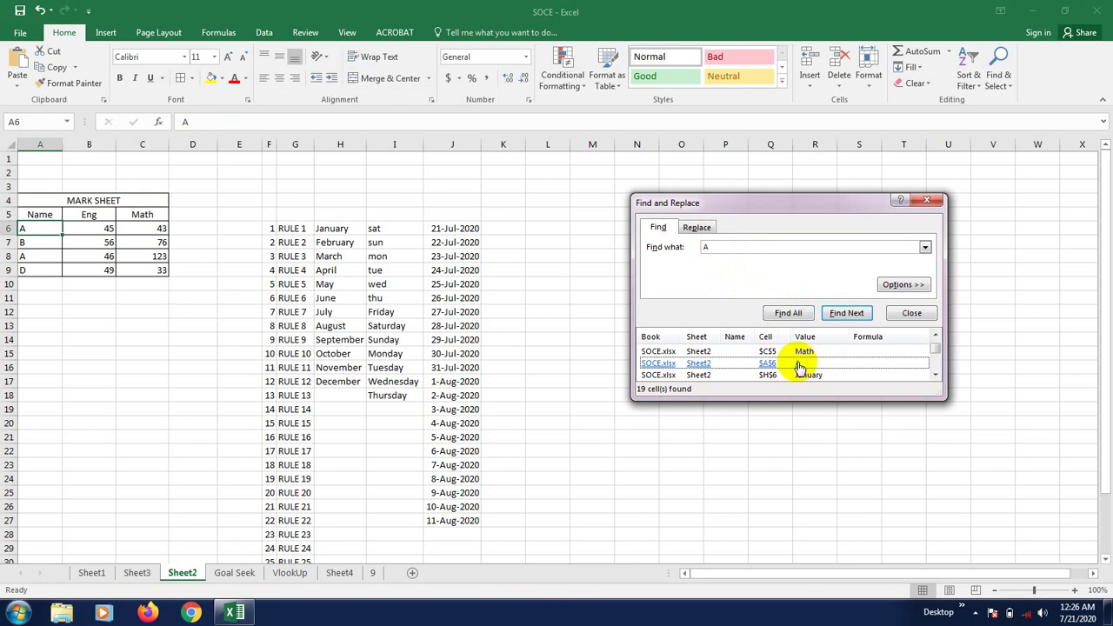
{"action": "key", "text": "ctrl+a"}
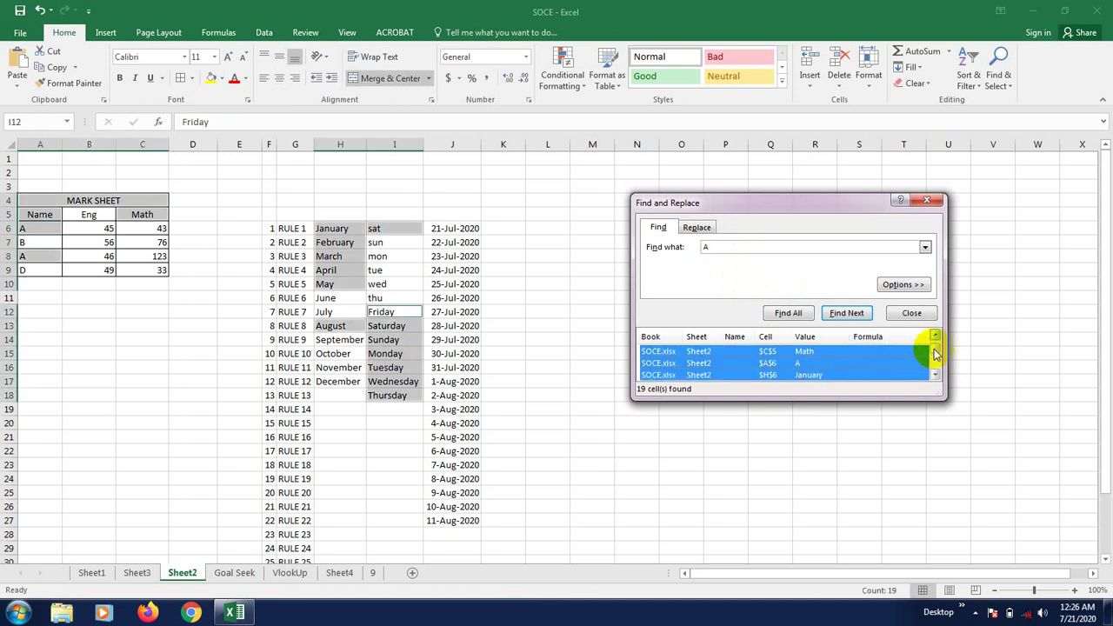
{"action": "mouse_move", "coordinate": [936, 349]}
{"action": "left_mouse_down"}
{"action": "mouse_move", "coordinate": [938, 367]}
{"action": "mouse_move", "coordinate": [938, 342]}
{"action": "left_mouse_up"}
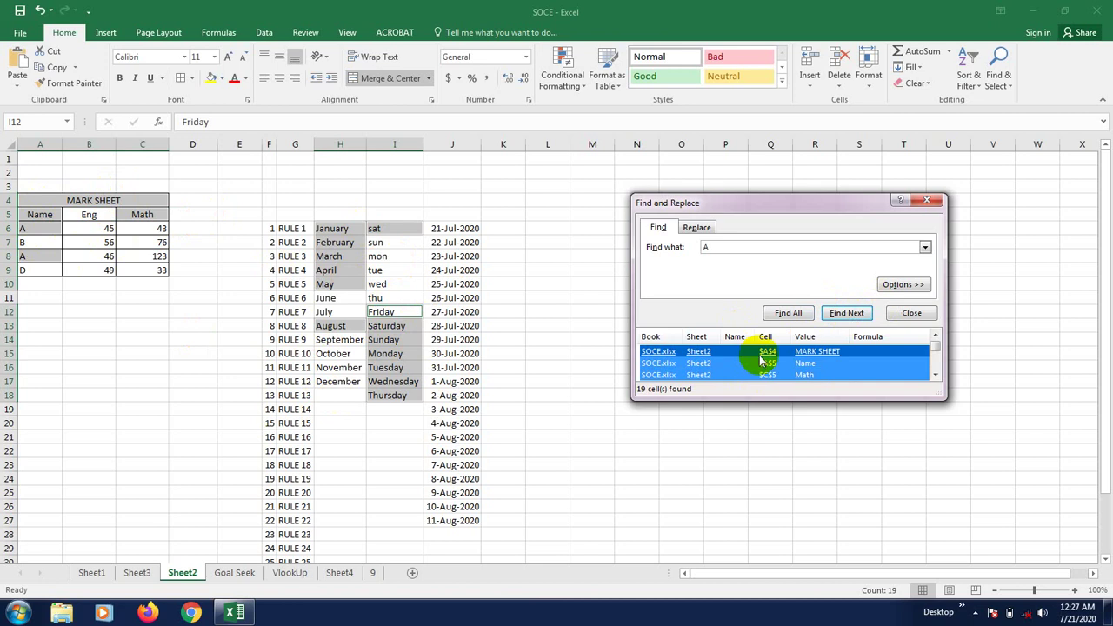
- Find all cells containing "jaNNUARY" and dismiss the message
{"action": "left_click", "coordinate": [466, 248]}
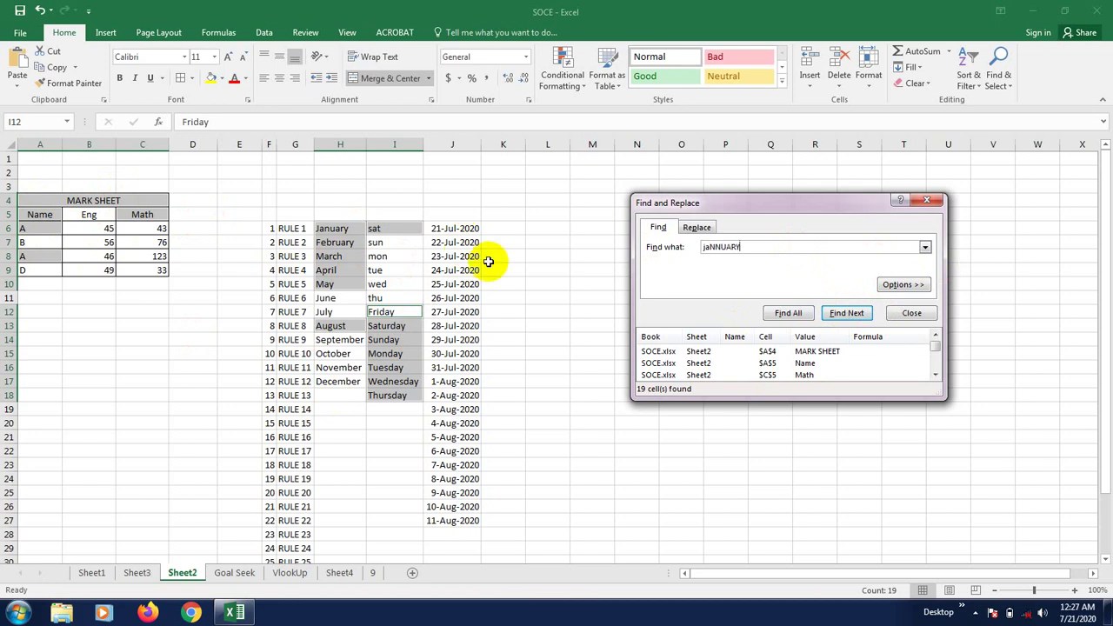
{"action": "left_click", "coordinate": [788, 314]}
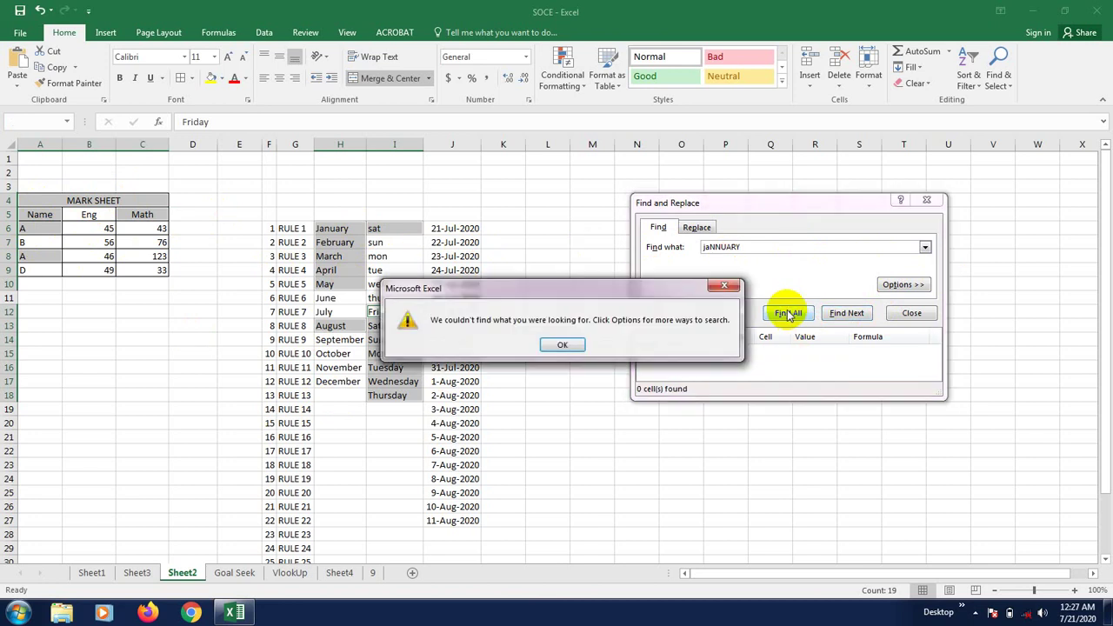
{"action": "left_click", "coordinate": [714, 280]}
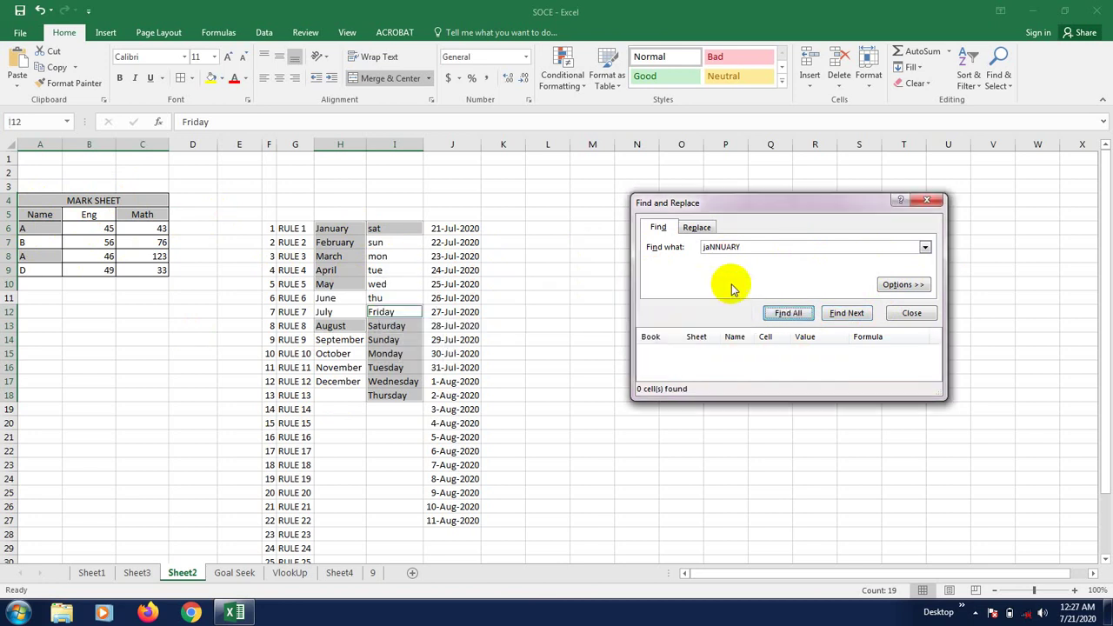
- Correct the search text to JANUARY, find all matches, go to the one in H6, and close the Find and Replace dialog
{"action": "left_click", "coordinate": [688, 250]}
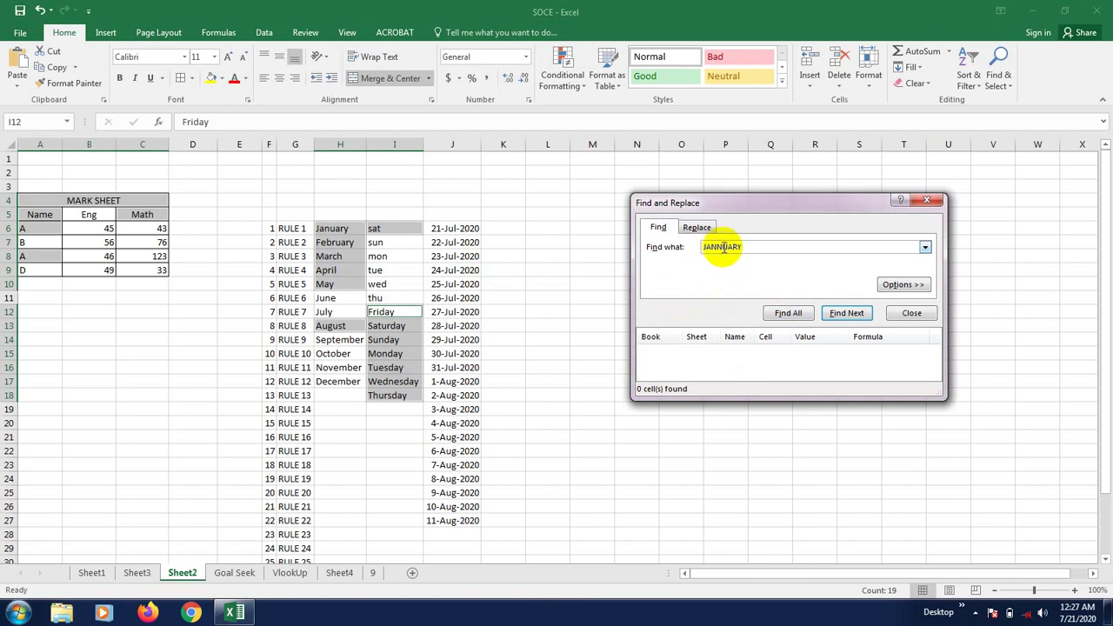
{"action": "left_click", "coordinate": [720, 248]}
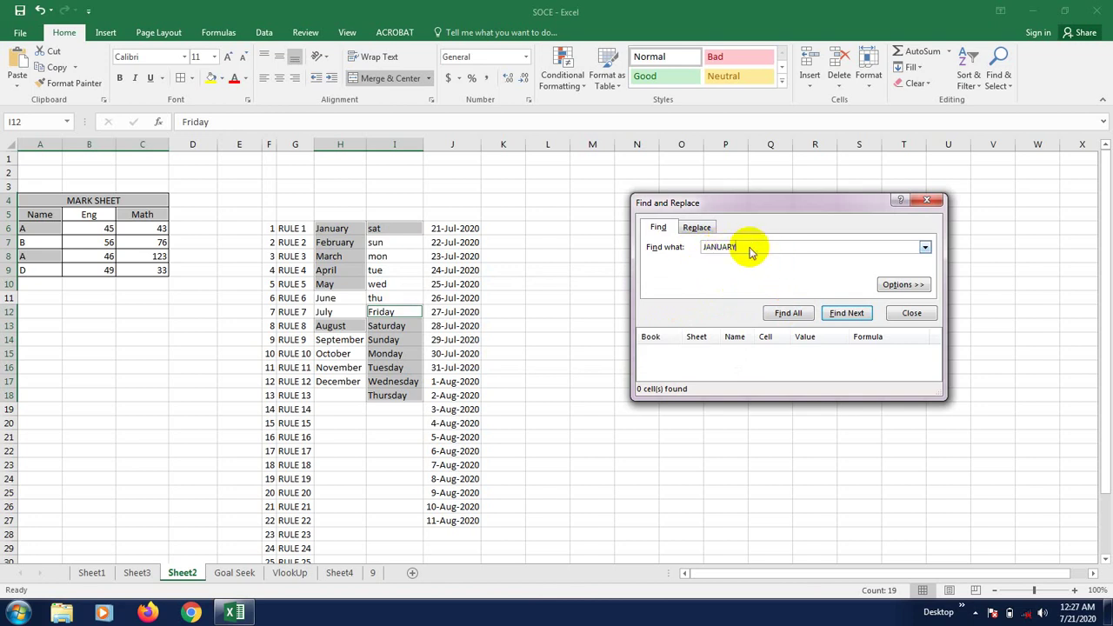
{"action": "left_click", "coordinate": [787, 313]}
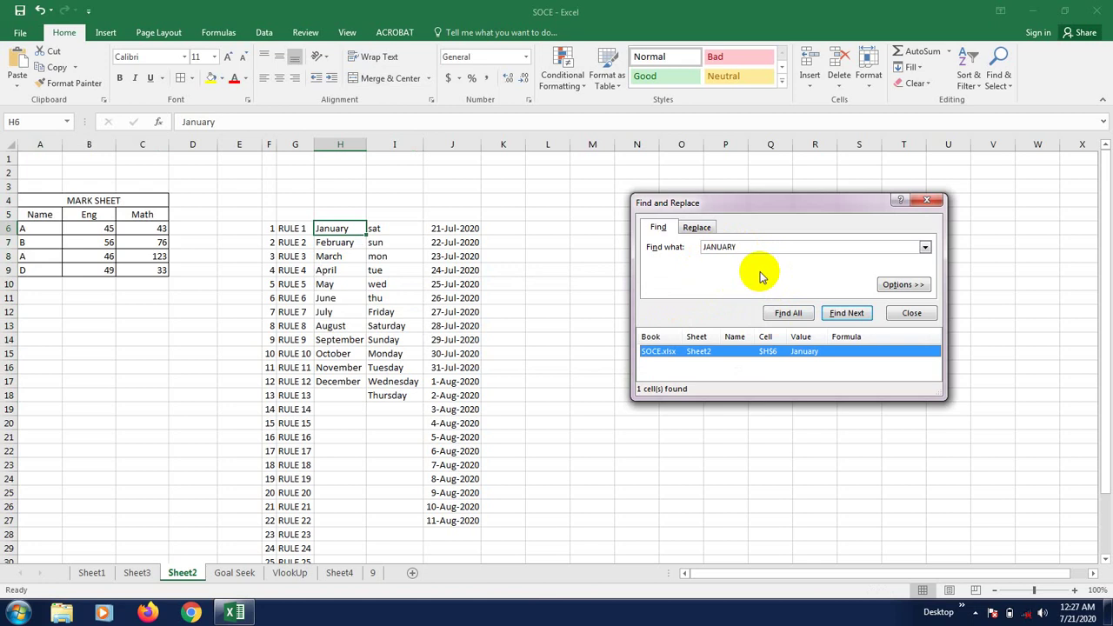
{"action": "left_click", "coordinate": [768, 370]}
{"action": "left_click", "coordinate": [765, 352]}
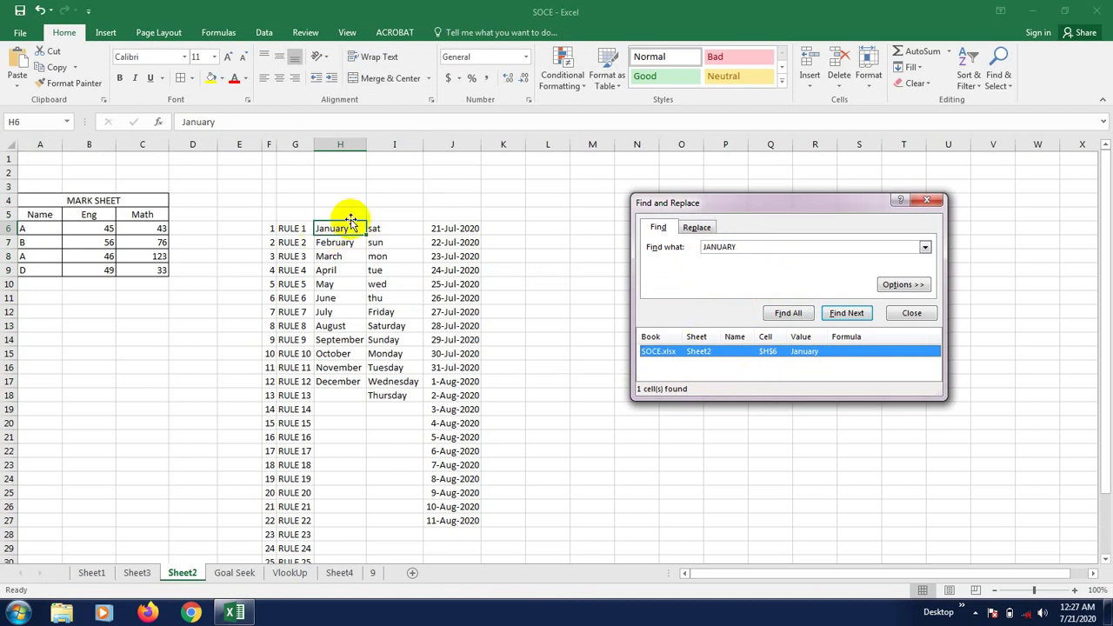
{"action": "left_click", "coordinate": [909, 312]}
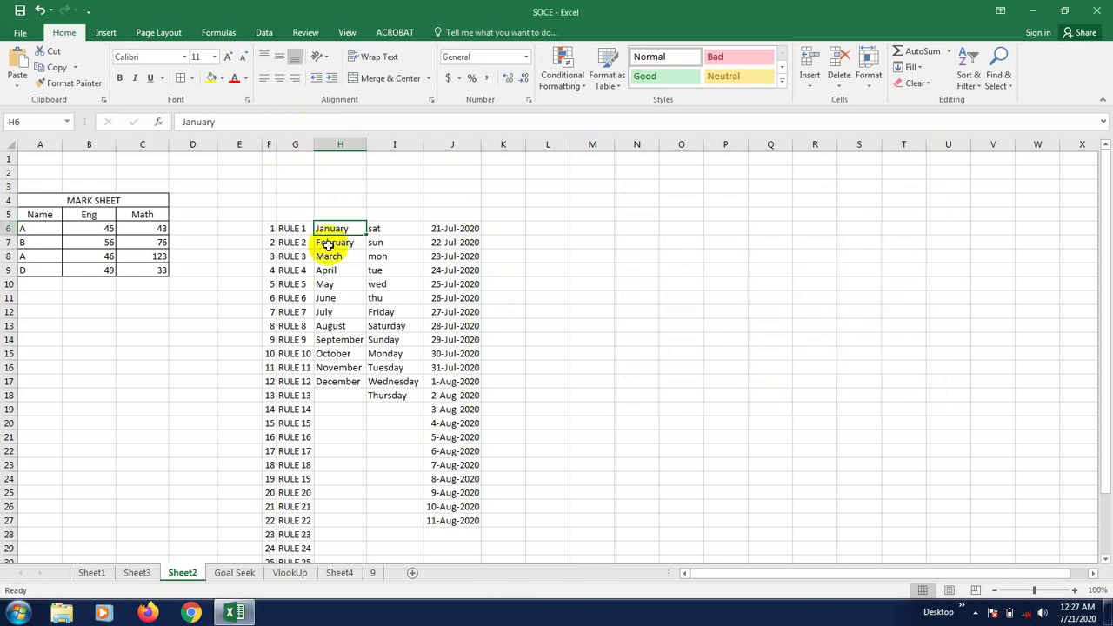
- Format the January cell with a red font and a yellow fill
{"action": "left_click", "coordinate": [238, 80]}
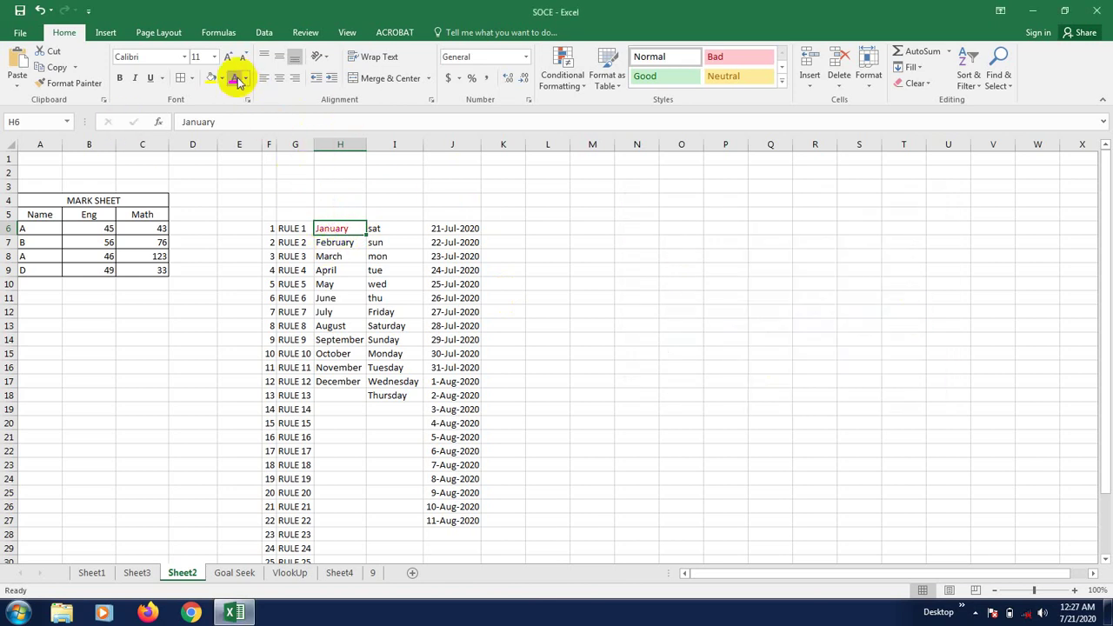
{"action": "left_click", "coordinate": [221, 79]}
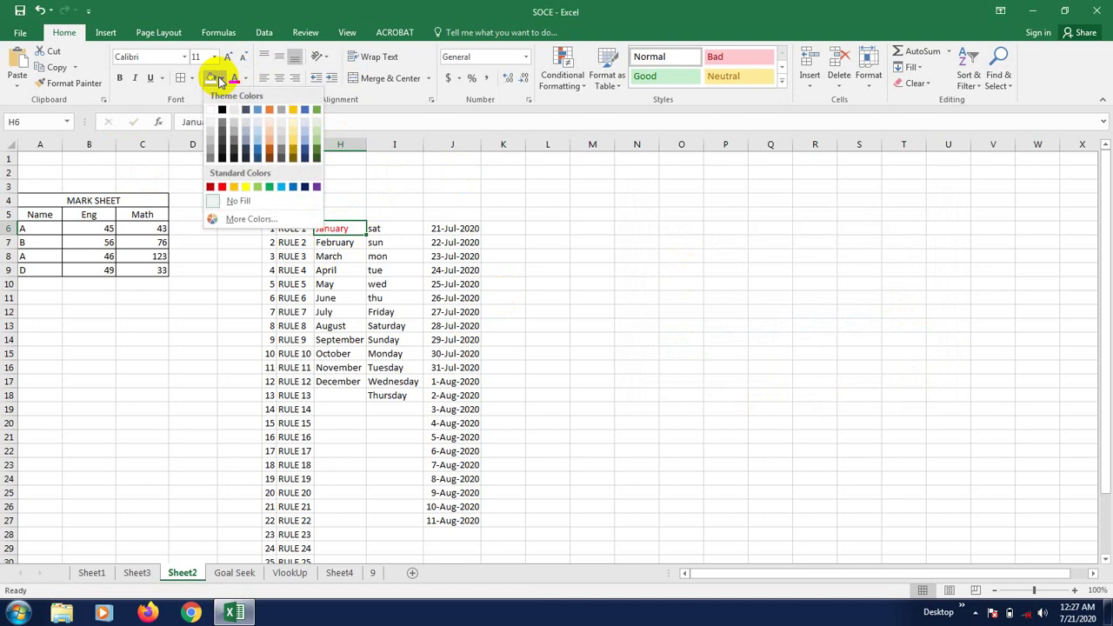
{"action": "left_click", "coordinate": [247, 192]}
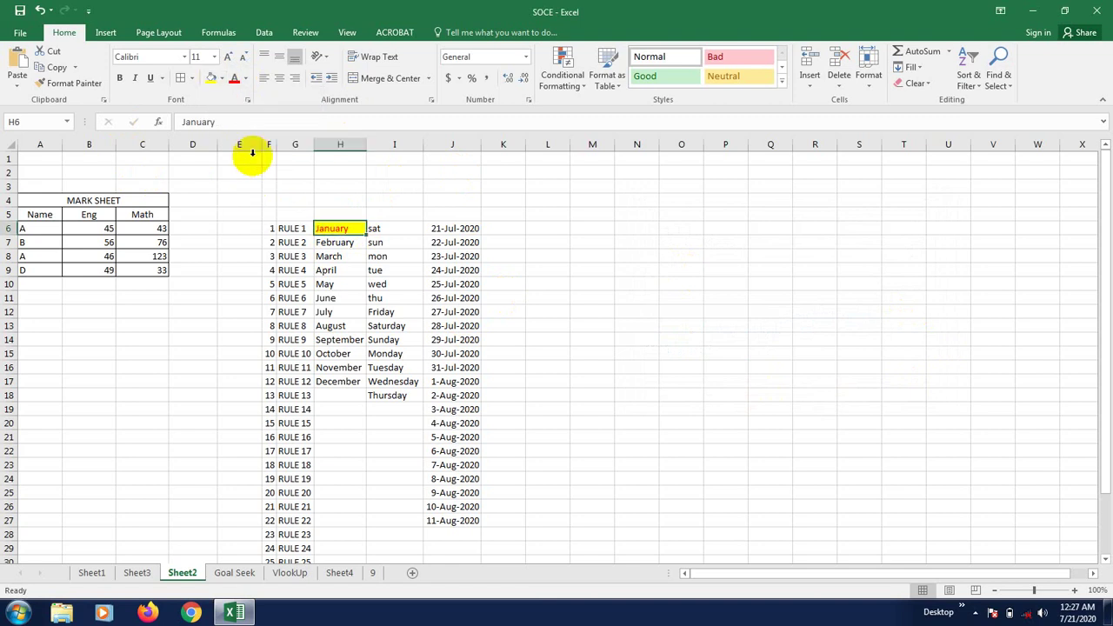
- Enlarge the text of the January cell, settling on font size 14, and deselect the cell
{"action": "left_click", "coordinate": [225, 58]}
{"action": "left_click", "coordinate": [225, 58]}
{"action": "left_click", "coordinate": [225, 58]}
{"action": "left_click", "coordinate": [225, 59]}
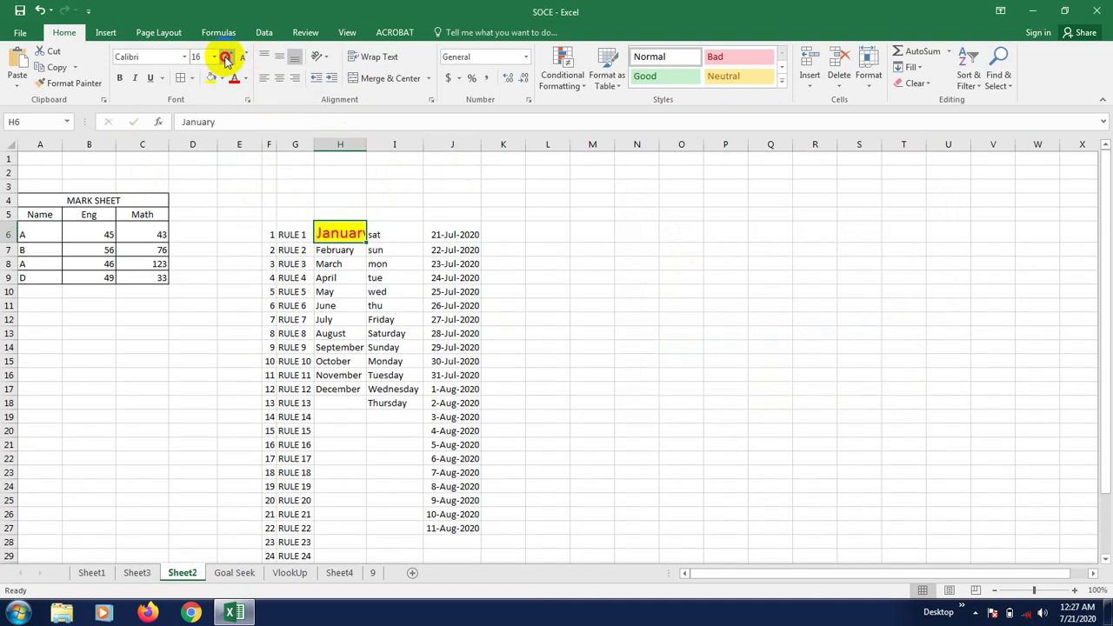
{"action": "left_click", "coordinate": [225, 58]}
{"action": "left_click", "coordinate": [226, 59]}
{"action": "left_click", "coordinate": [246, 57]}
{"action": "left_click", "coordinate": [246, 58]}
{"action": "left_click", "coordinate": [246, 57]}
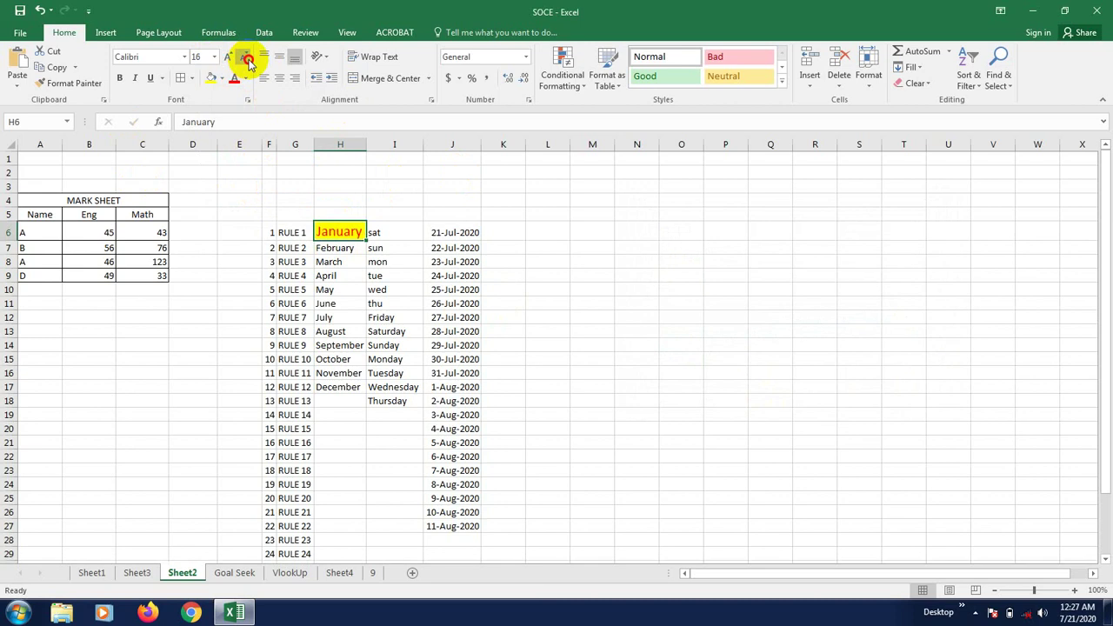
{"action": "left_click", "coordinate": [246, 58]}
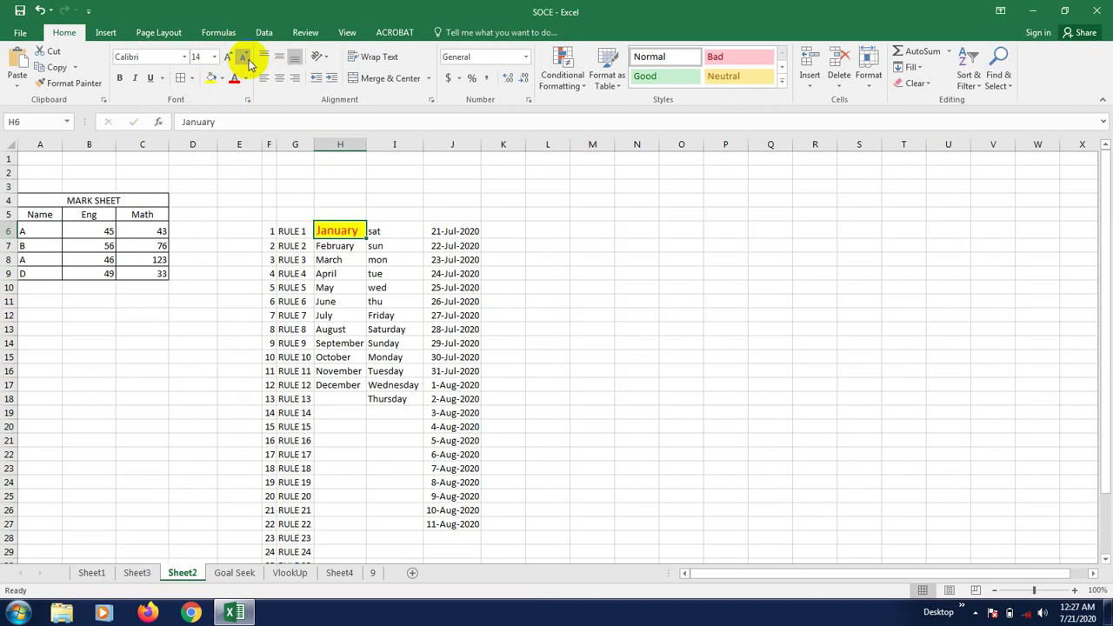
{"action": "left_click", "coordinate": [691, 345]}
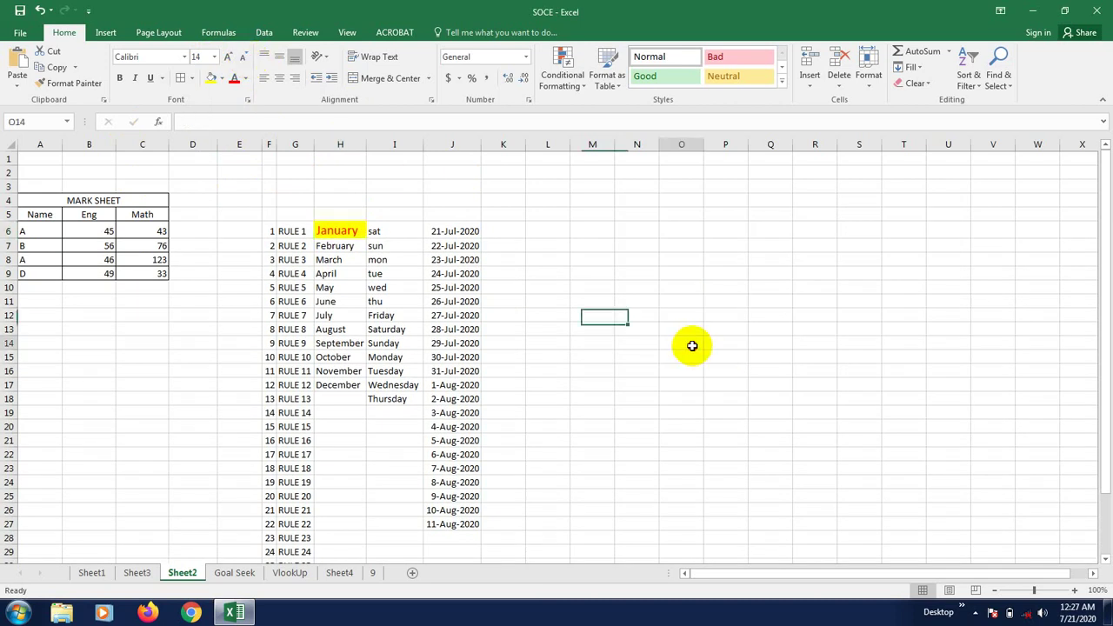